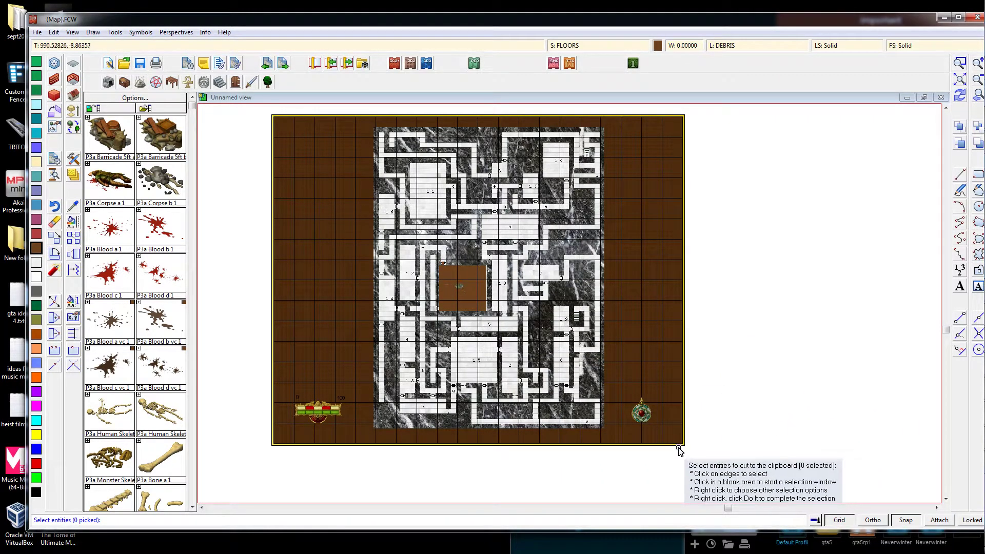
# Switch to the campaign cartographer.txt note in Notepad, read its list of add-ons, and return to the map.
pyautogui.hotkey('alt', 'Tab')
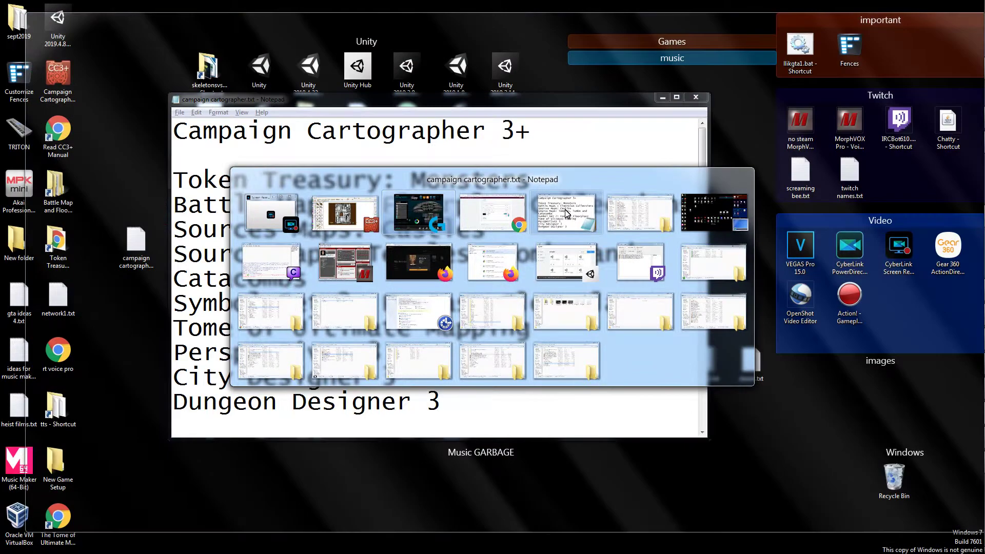
pyautogui.click(567, 214)
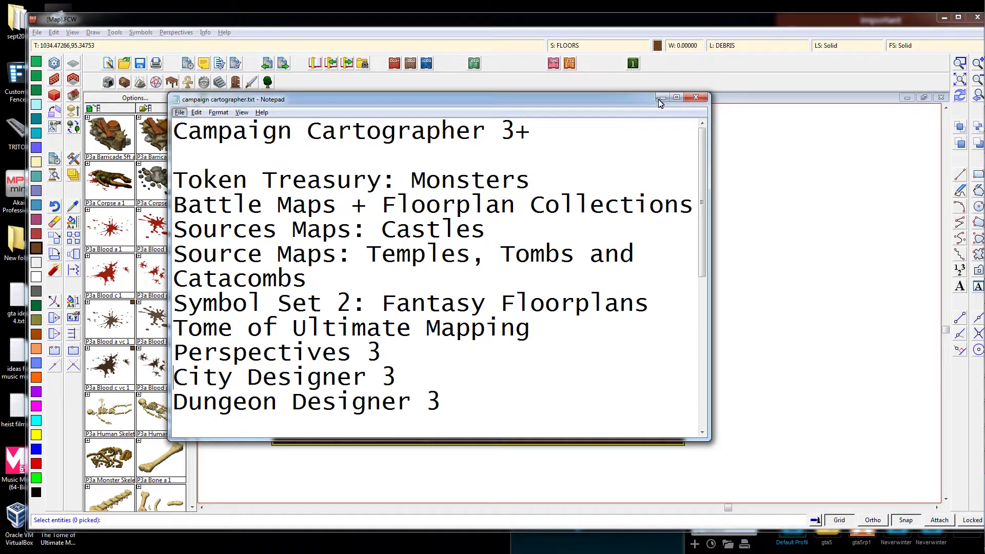
pyautogui.click(780, 163)
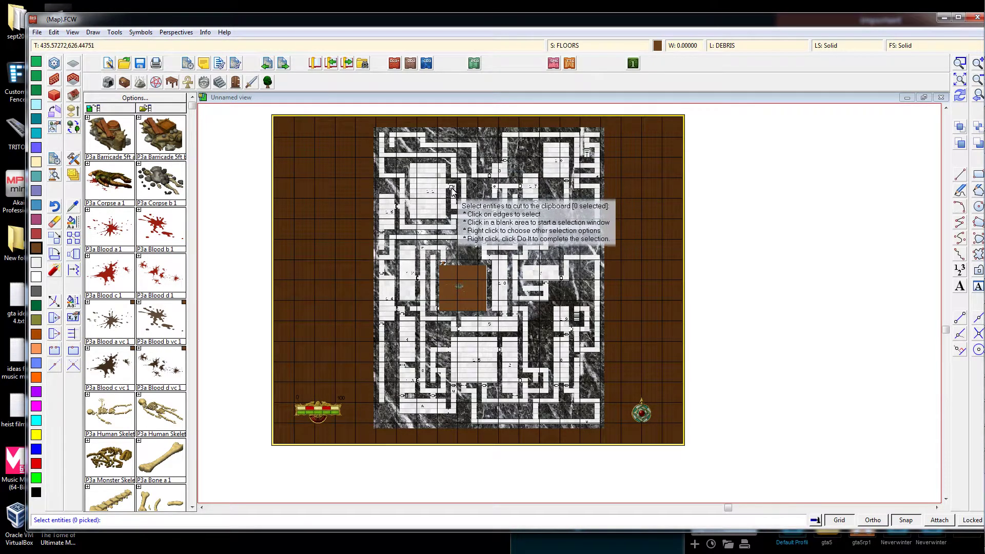
# Switch to Chrome and review The Sepulcher of Eldritch Evil dungeon map on the donjon page.
pyautogui.hotkey('alt', 'Tab')
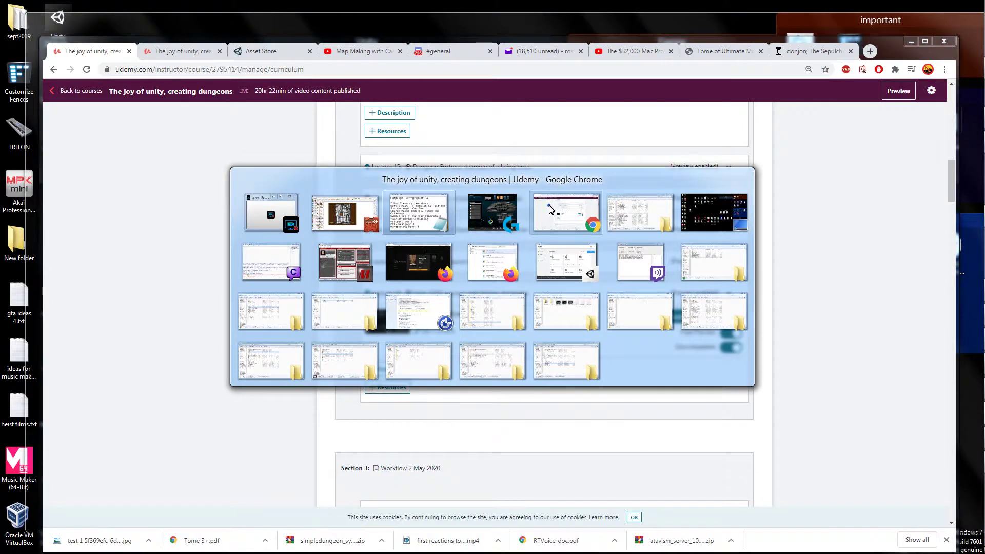
pyautogui.click(550, 210)
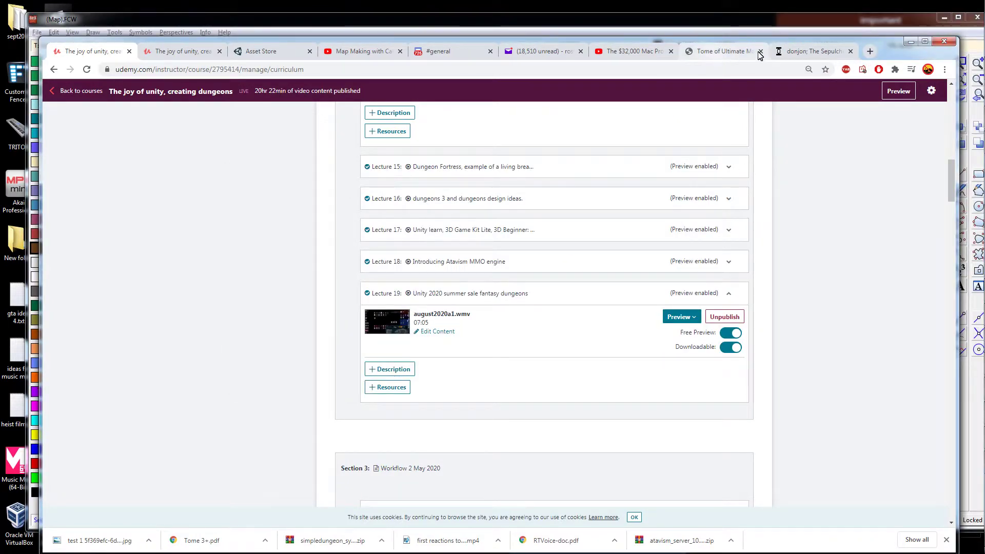
pyautogui.click(801, 52)
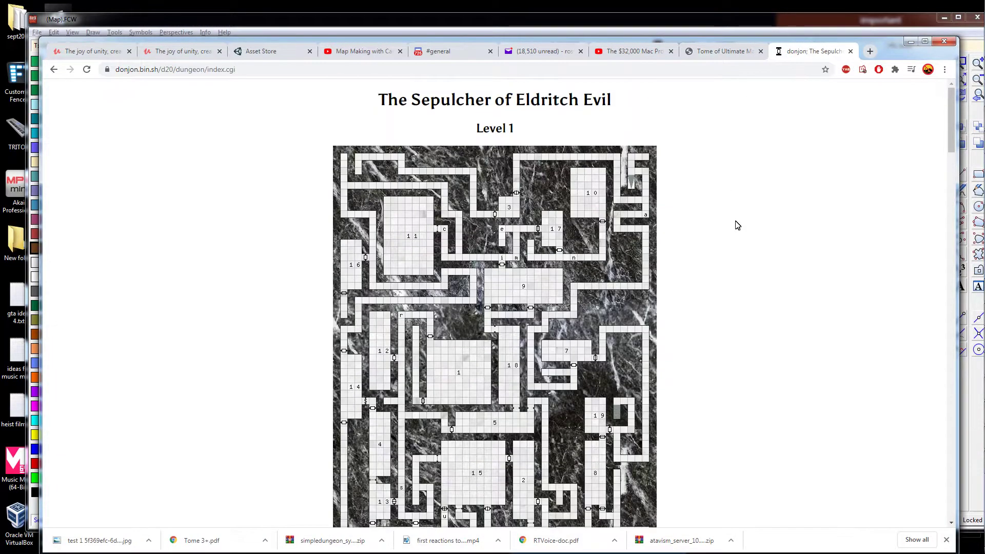
pyautogui.scroll(-4, 737, 225)
pyautogui.scroll(4, 737, 225)
# Return to the dungeon generator form, set the motif to Vermin and the dungeon size to Colossal, and construct the dungeon.
pyautogui.click(54, 69)
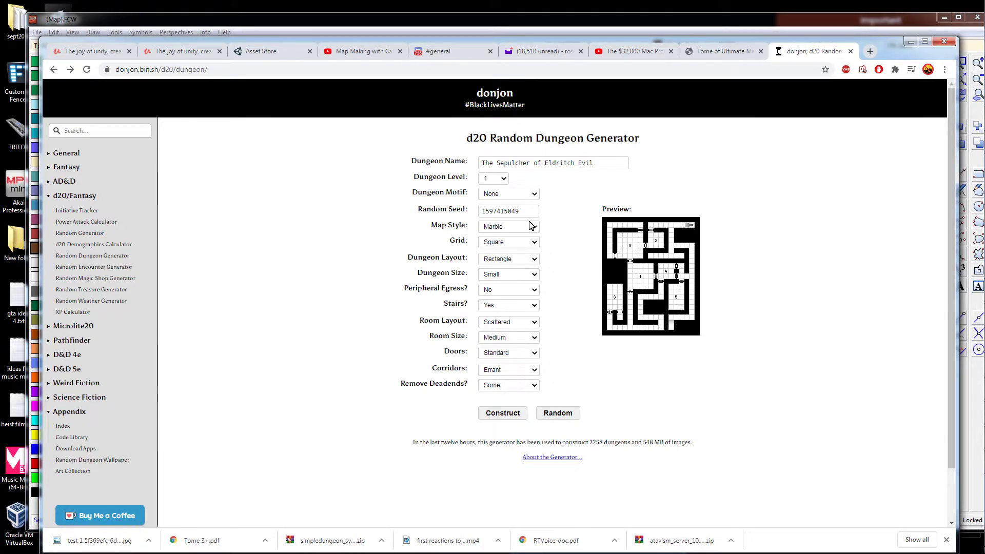
pyautogui.click(533, 195)
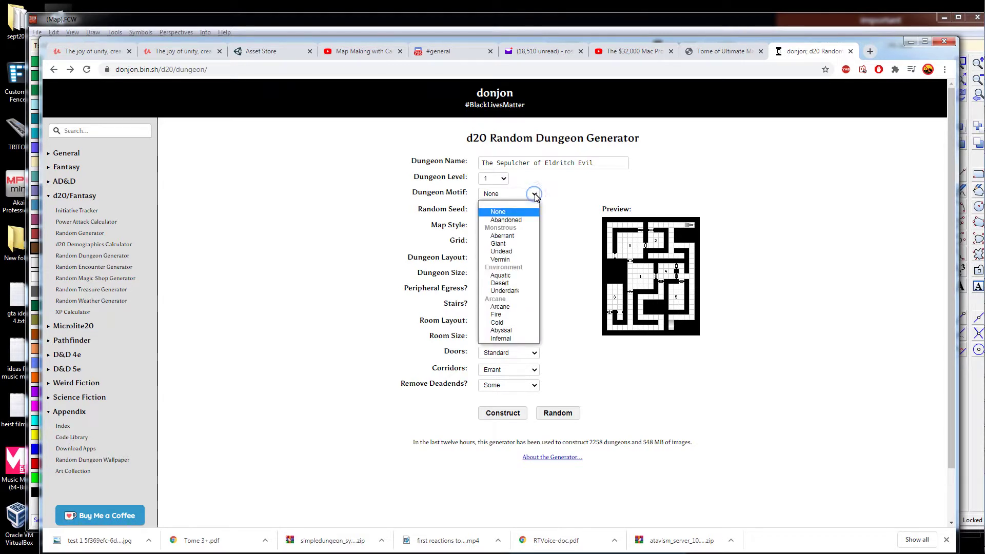
pyautogui.click(518, 260)
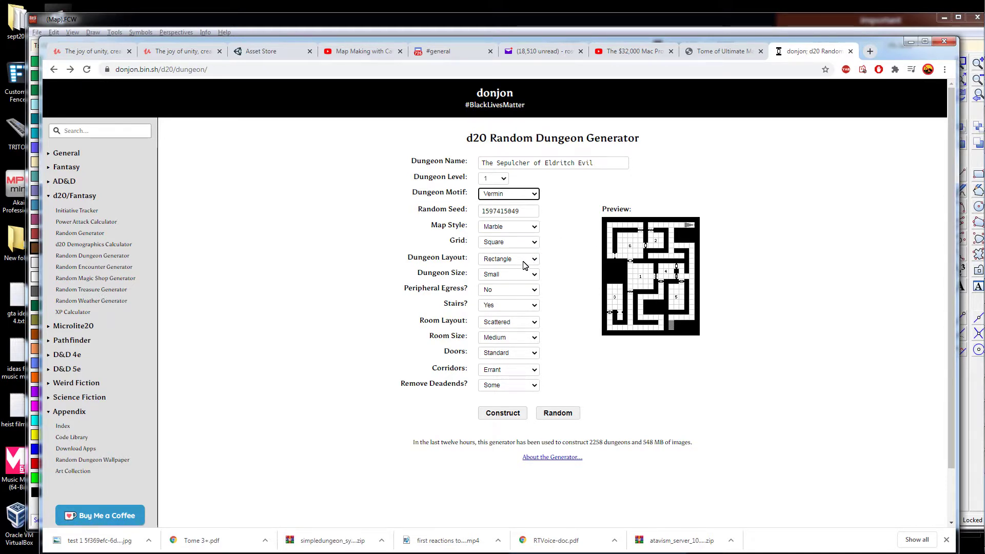
pyautogui.click(530, 276)
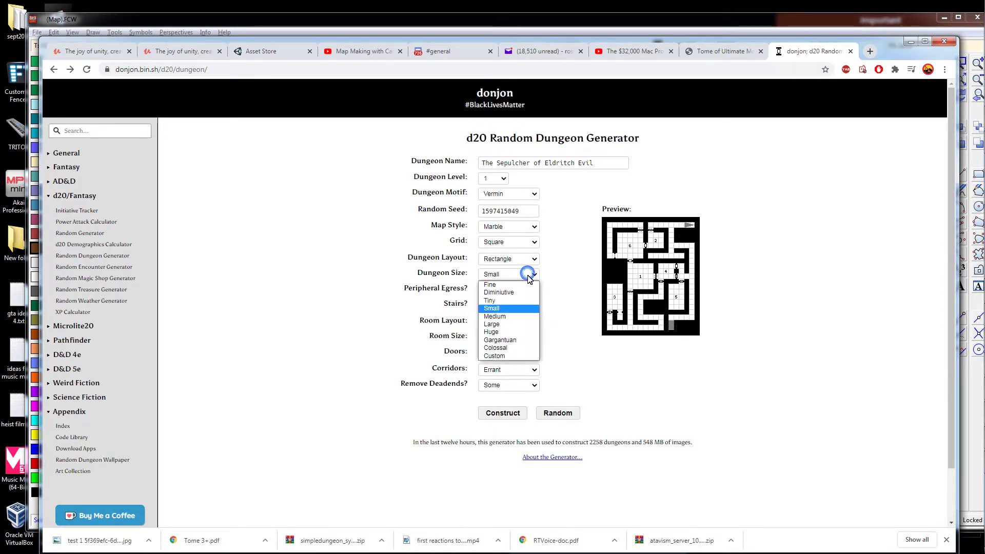
pyautogui.click(519, 352)
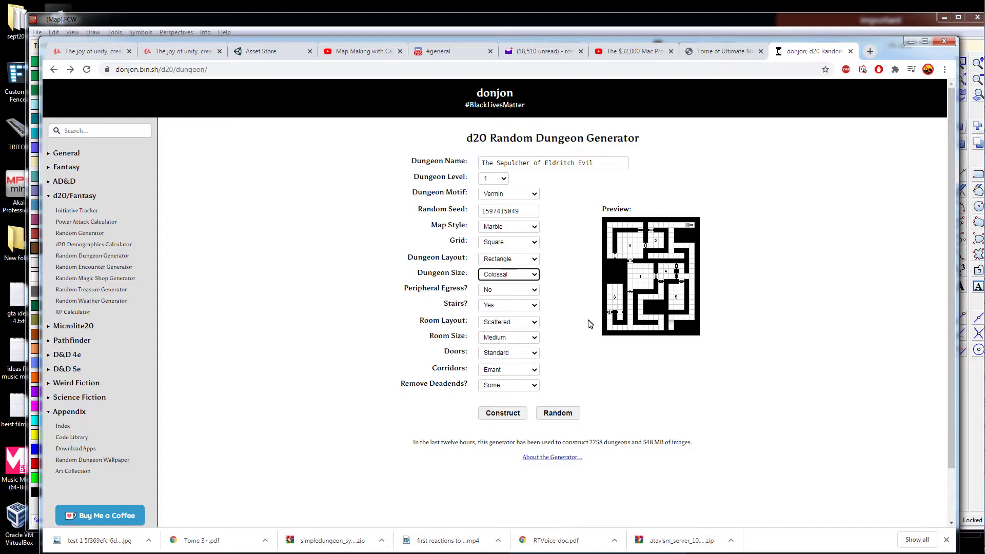
pyautogui.click(503, 412)
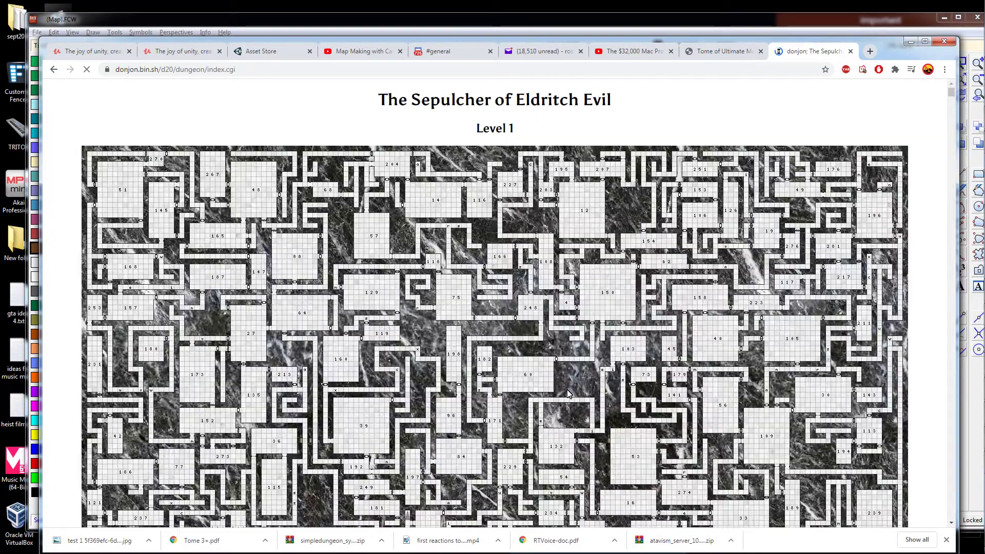
# Examine the colossal dungeon map along with its legend, download options, general features and corridor descriptions.
pyautogui.scroll(-9, 580, 303)
pyautogui.scroll(-5, 580, 308)
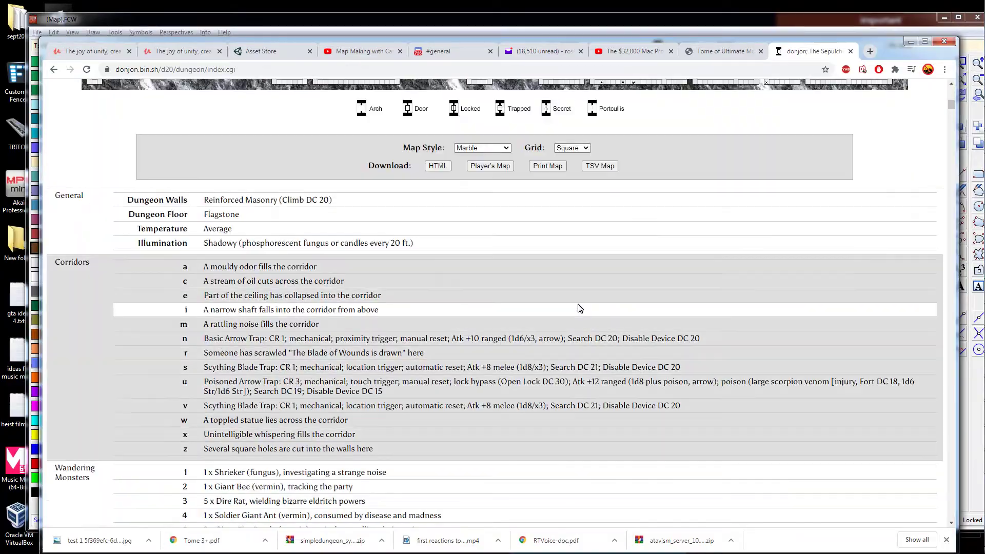
pyautogui.scroll(8, 580, 307)
pyautogui.scroll(3, 579, 308)
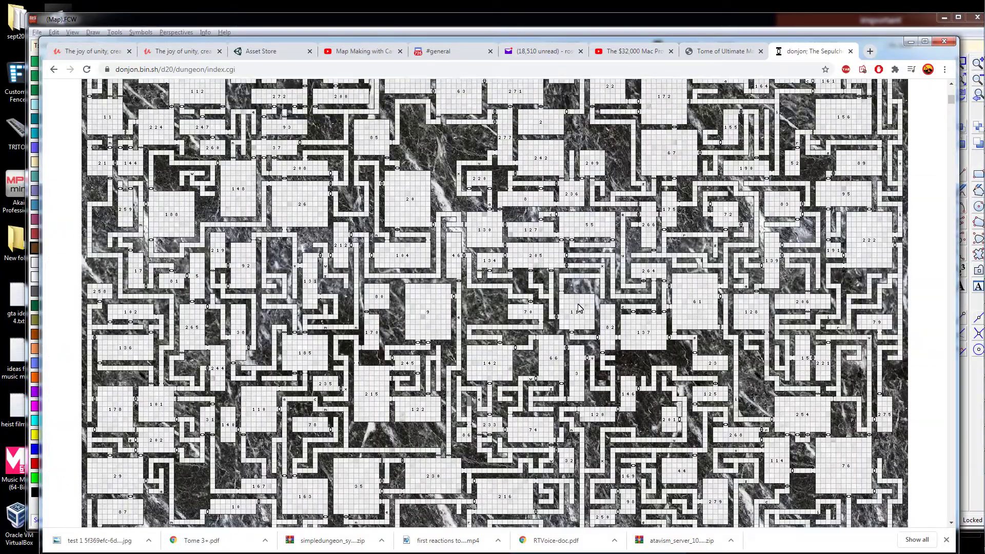
pyautogui.scroll(-2, 579, 309)
pyautogui.scroll(-3, 578, 309)
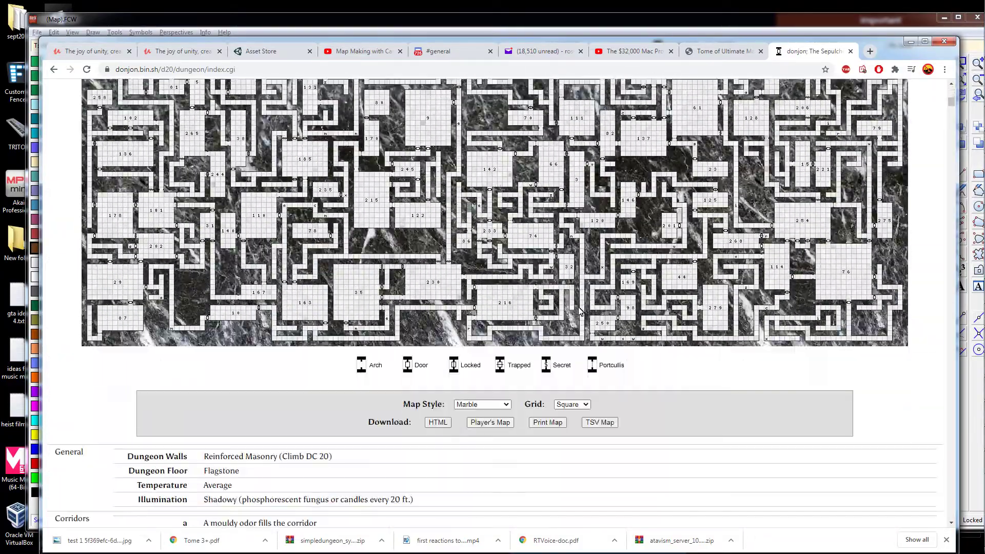
pyautogui.scroll(-4, 580, 311)
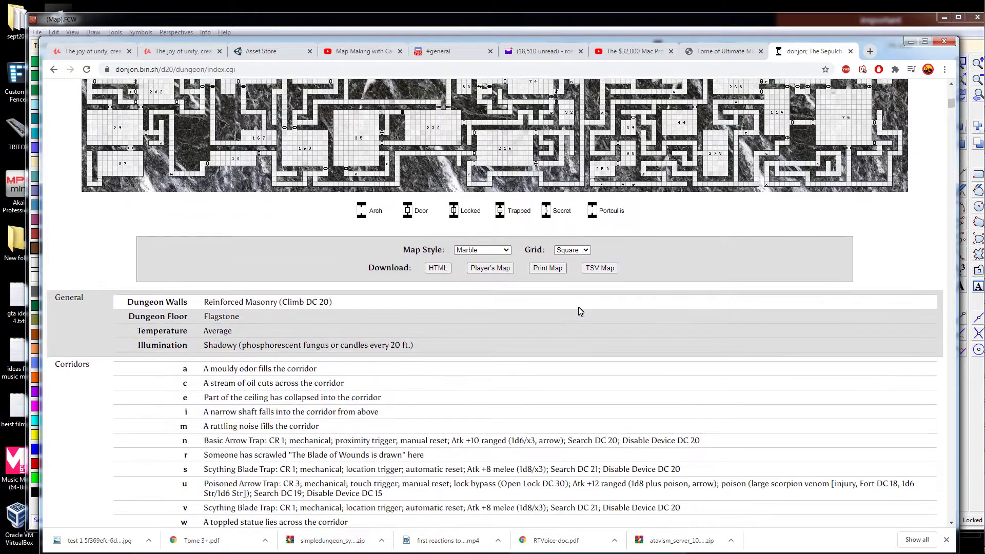
pyautogui.scroll(10, 580, 311)
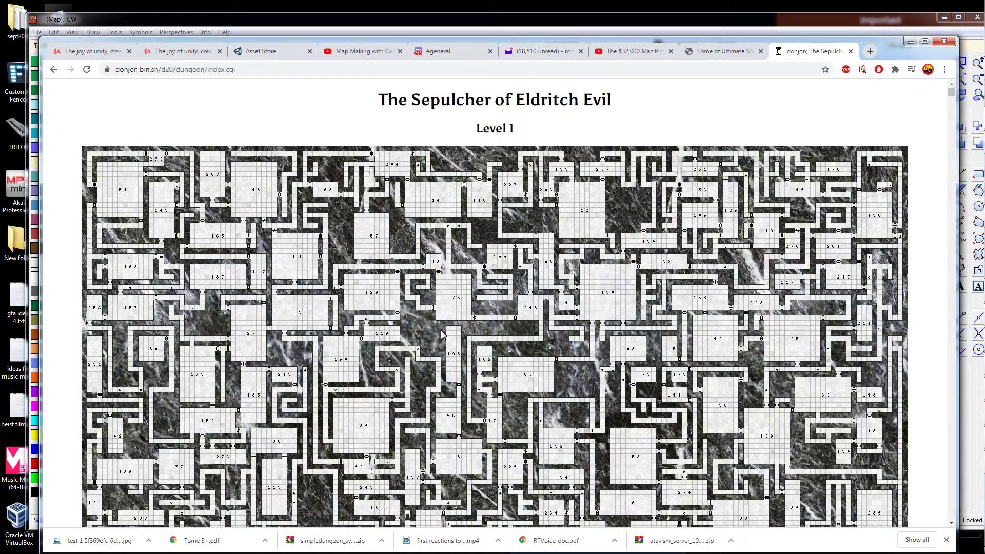
pyautogui.scroll(-13, 441, 336)
pyautogui.scroll(4, 472, 317)
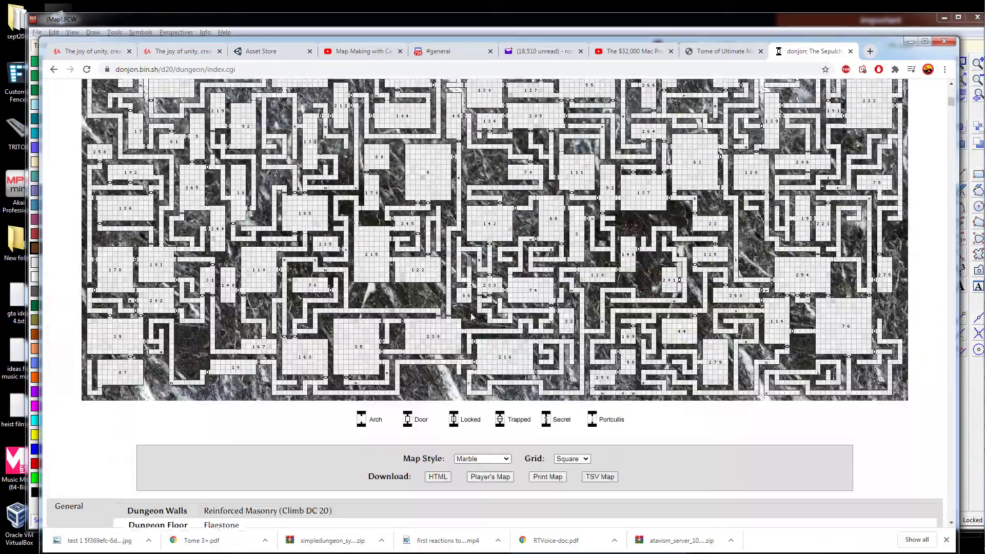
pyautogui.scroll(9, 472, 317)
pyautogui.scroll(-9, 479, 316)
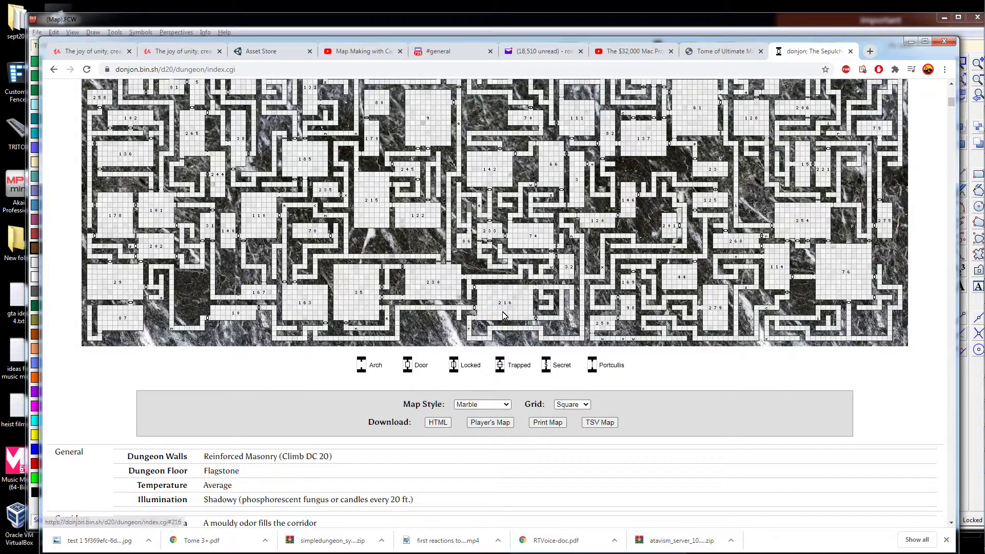
pyautogui.scroll(9, 454, 277)
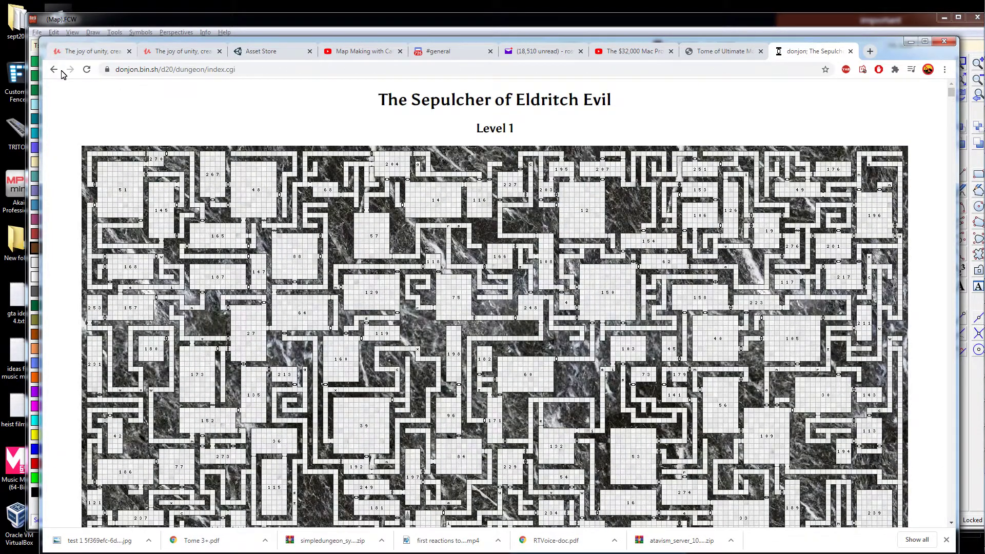
# Go back to the generator form, change the dungeon size to Fine and construct the dungeon again.
pyautogui.click(54, 69)
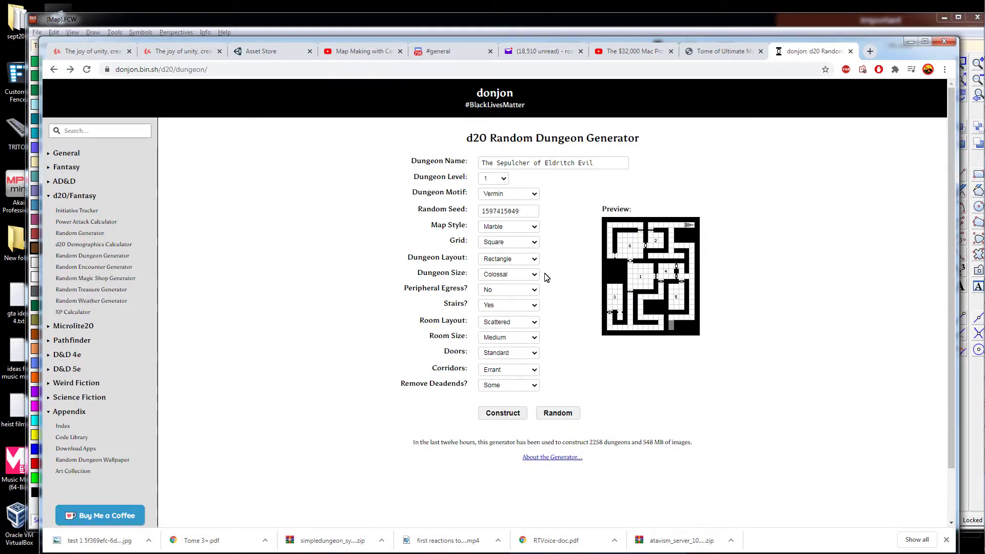
pyautogui.click(535, 275)
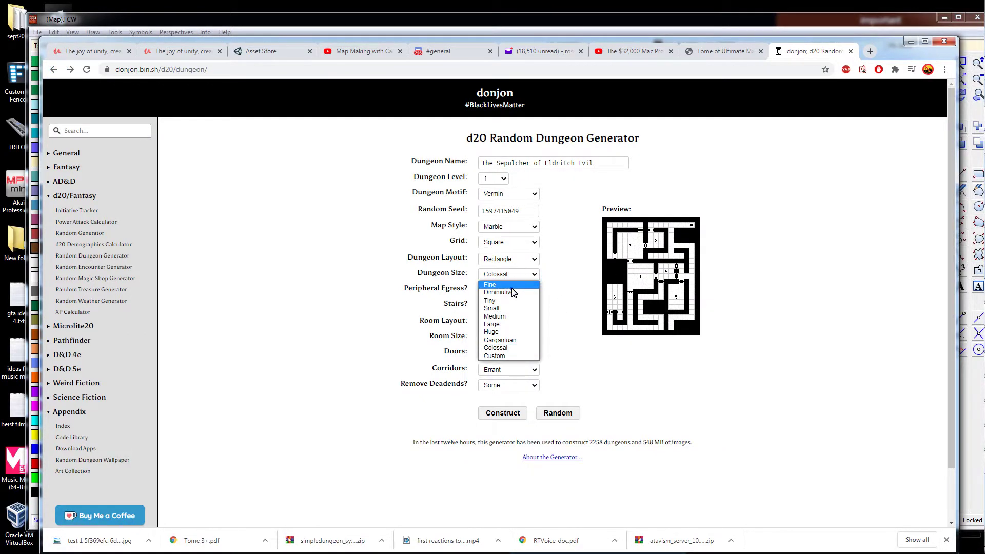
pyautogui.click(511, 285)
pyautogui.click(504, 415)
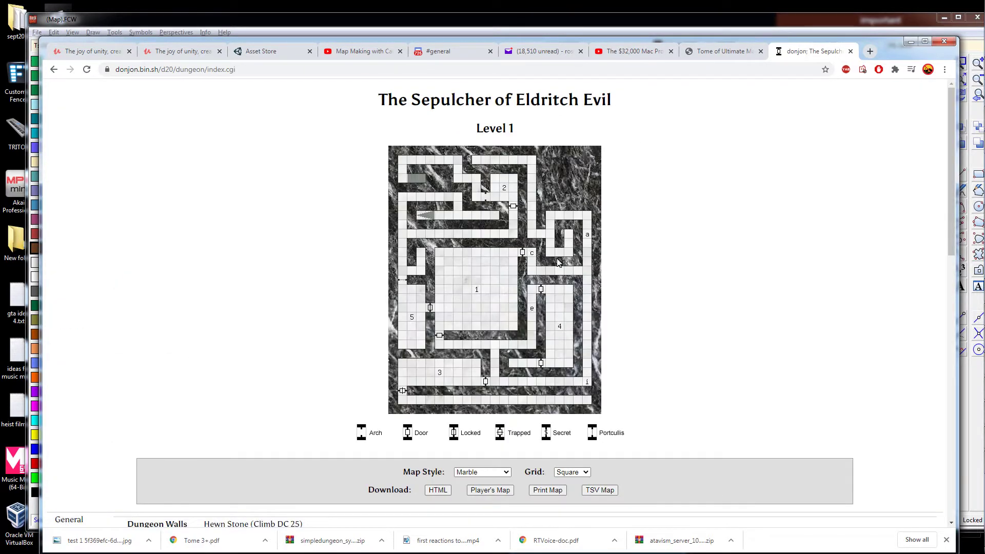
# Examine the small dungeon's map, general features, corridor traps and wandering monsters list.
pyautogui.scroll(-1, 536, 251)
pyautogui.scroll(1, 536, 252)
pyautogui.scroll(-4, 464, 281)
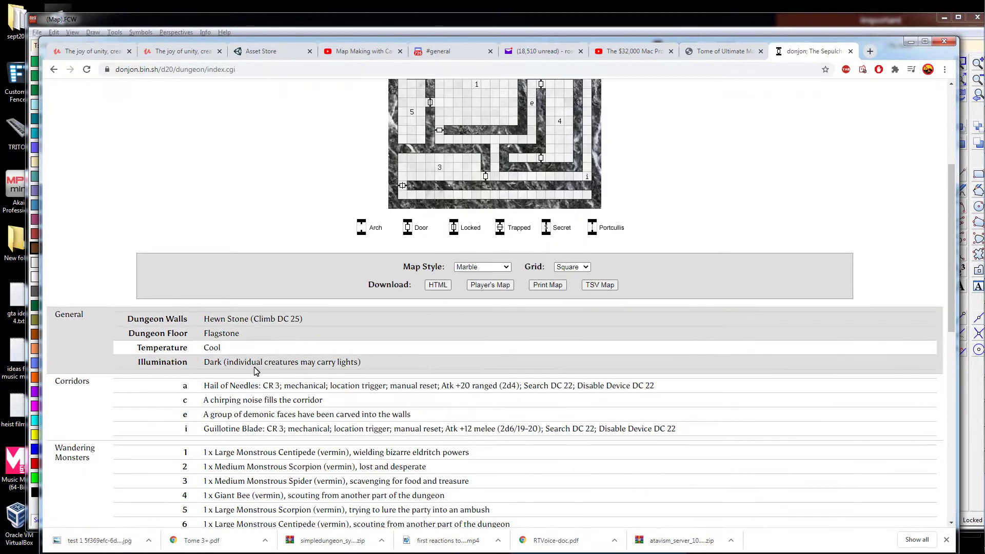
pyautogui.scroll(-1, 205, 395)
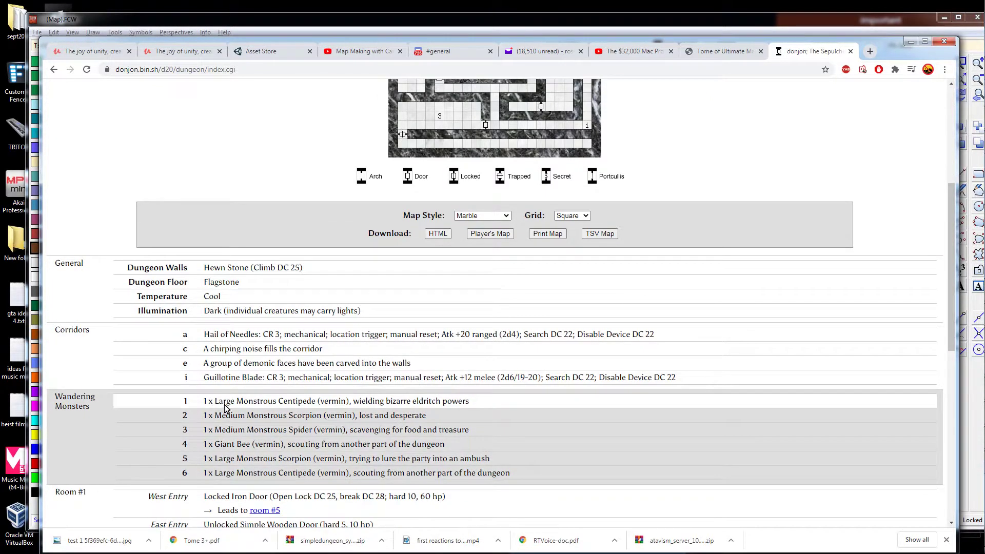
pyautogui.scroll(5, 528, 370)
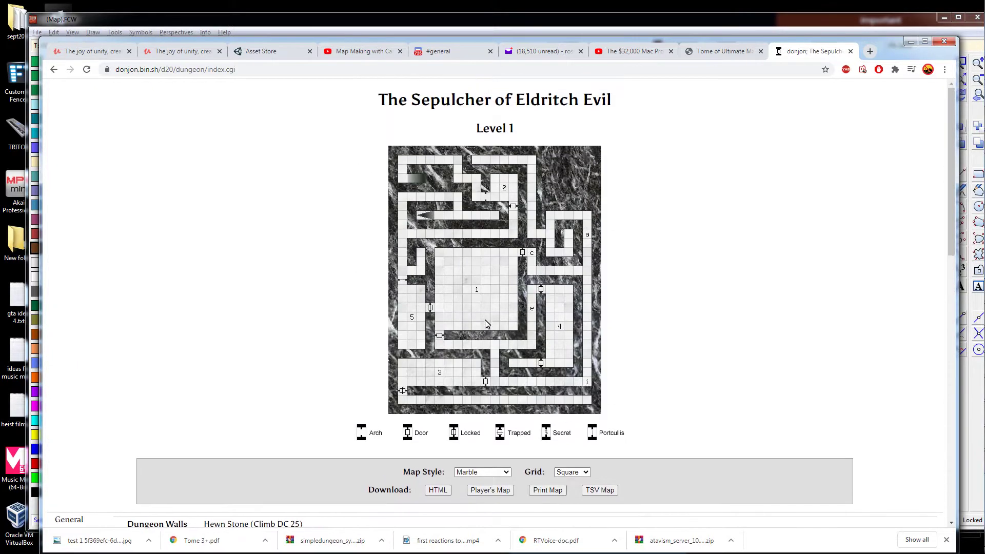
pyautogui.scroll(-5, 487, 301)
pyautogui.scroll(5, 487, 301)
# View the save and copy options for the map image, close them, and inspect room 1's summary on the map.
pyautogui.rightClick(499, 331)
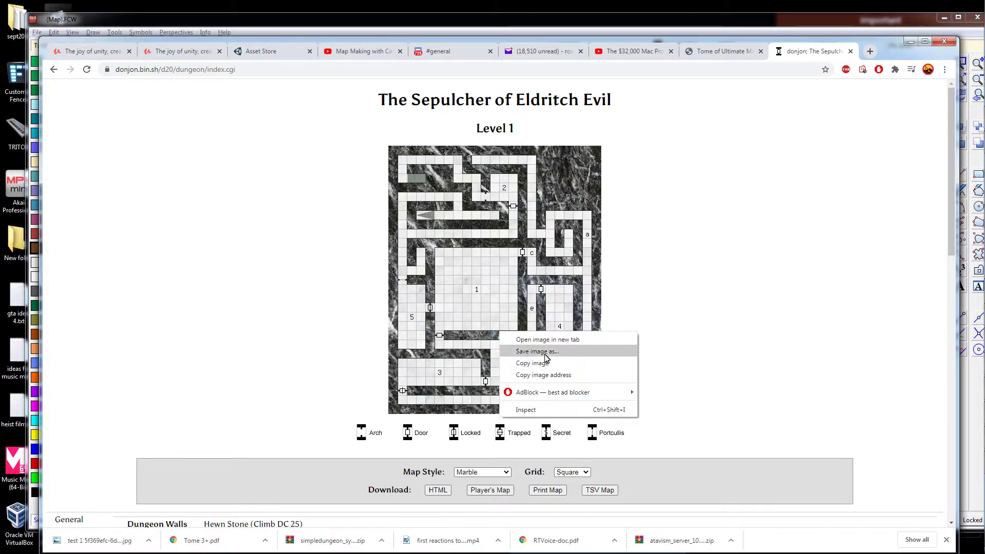
pyautogui.click(325, 275)
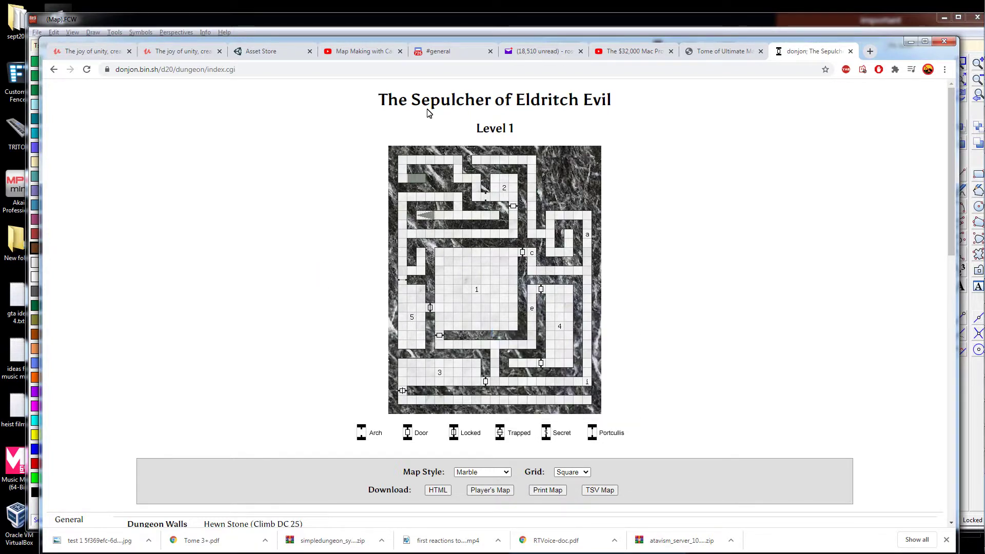
pyautogui.scroll(-1, 704, 208)
pyautogui.scroll(1, 704, 209)
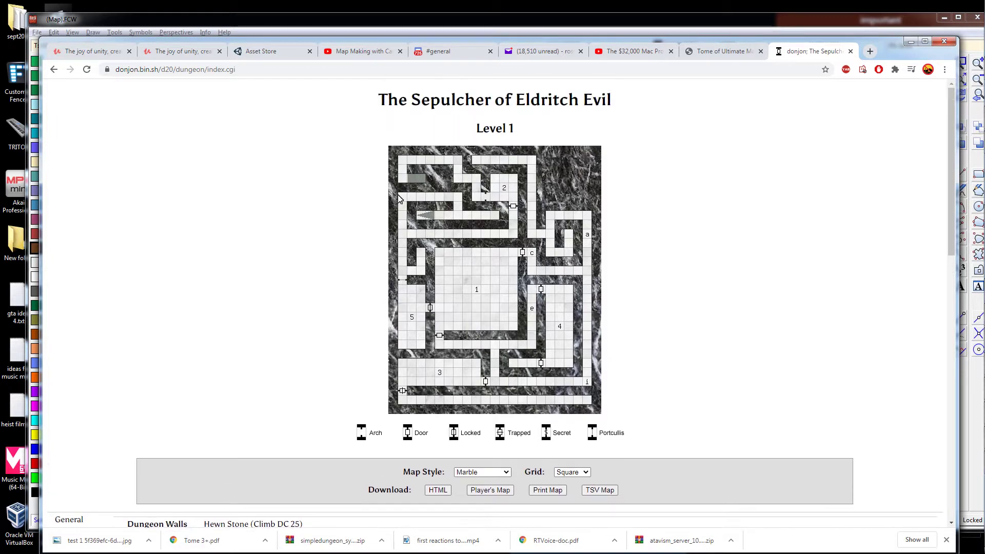
pyautogui.moveTo(484, 277)
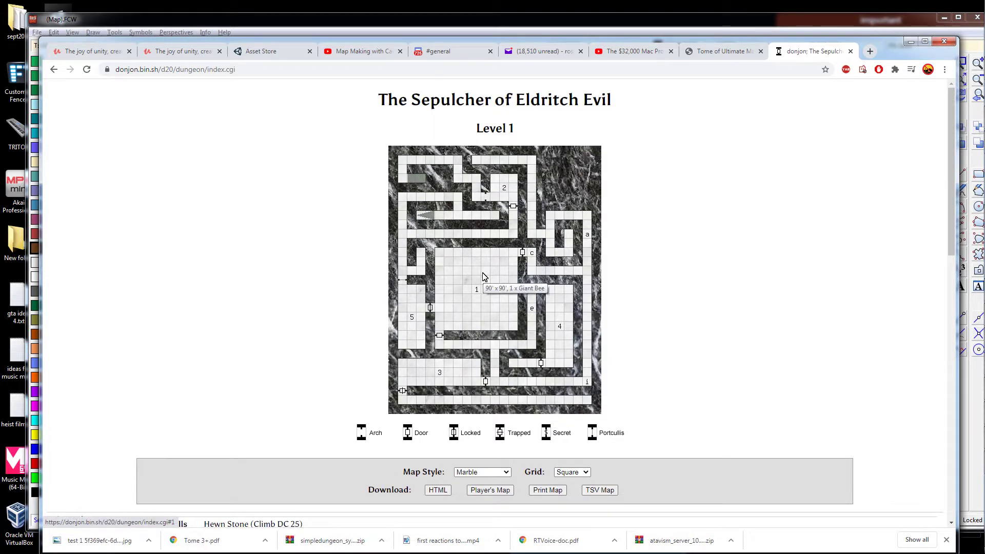
# Switch back to Campaign Cartographer, change to the dungeon command set and save the current map.
pyautogui.hotkey('alt', 'Tab')
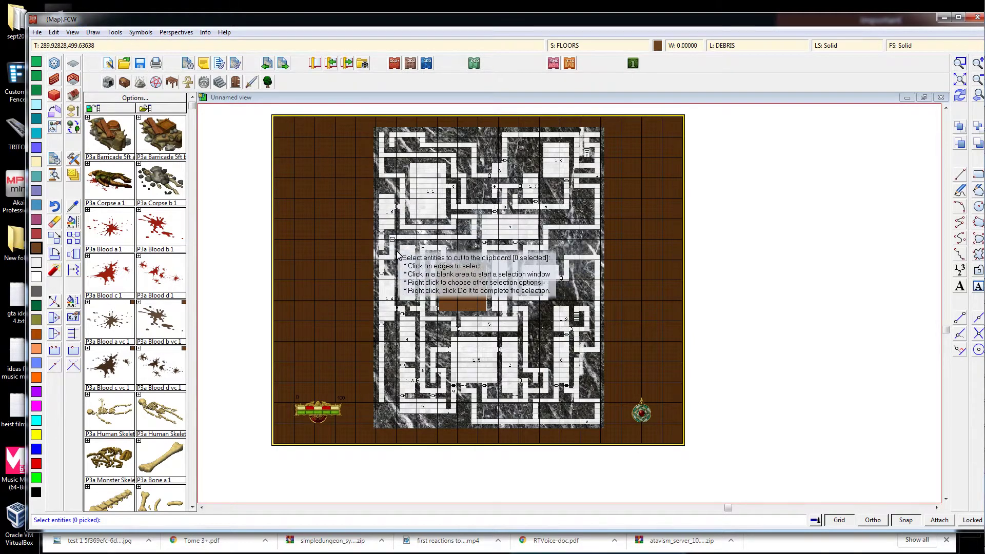
pyautogui.click(94, 32)
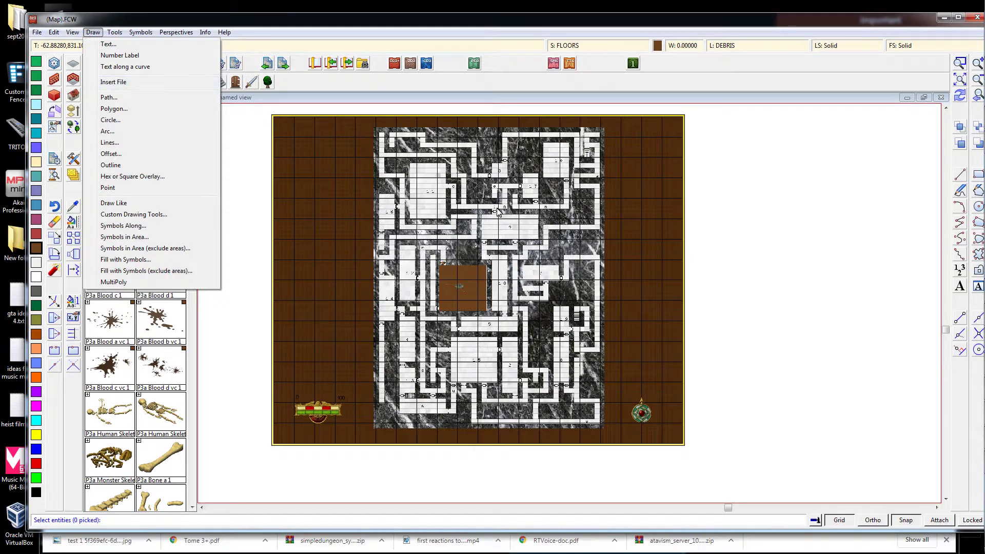
pyautogui.click(788, 290)
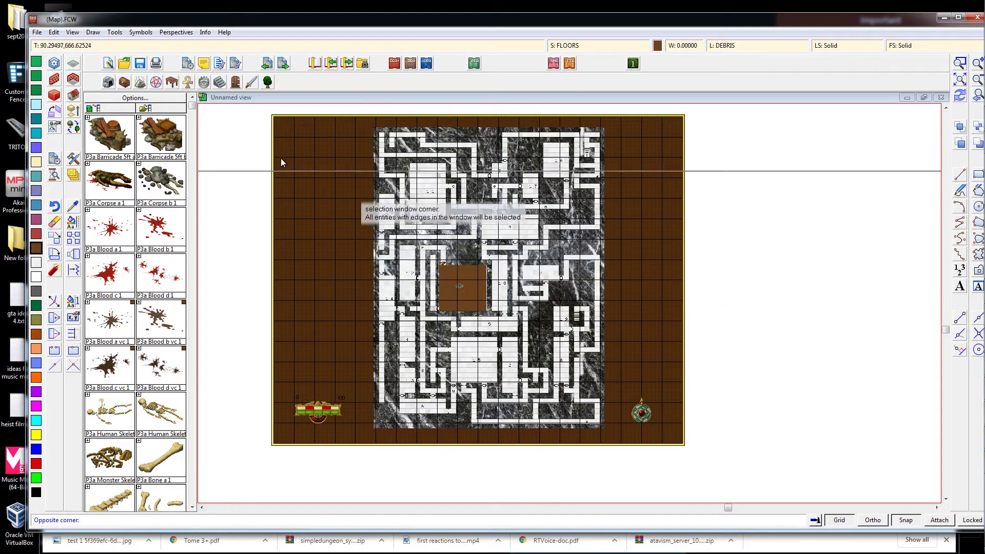
pyautogui.click(410, 64)
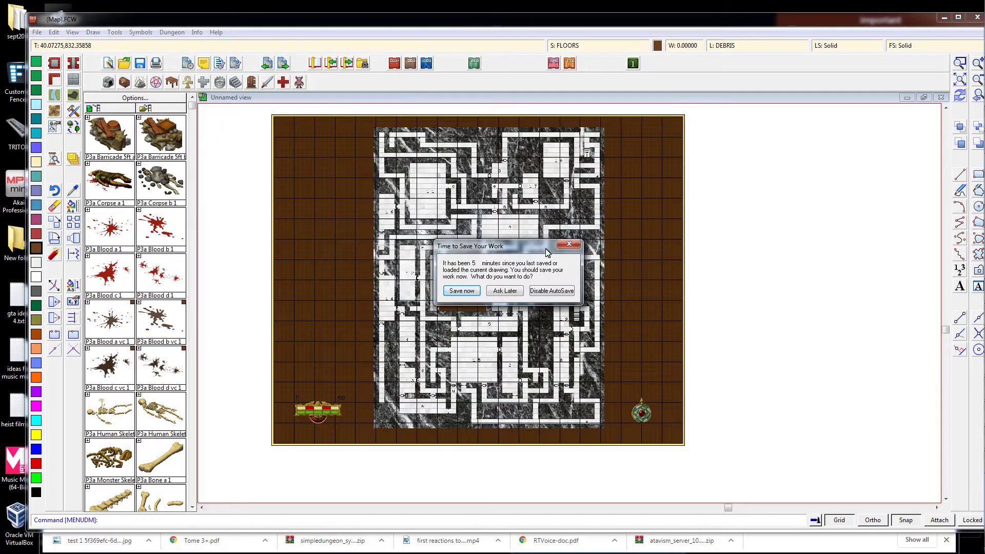
pyautogui.click(462, 291)
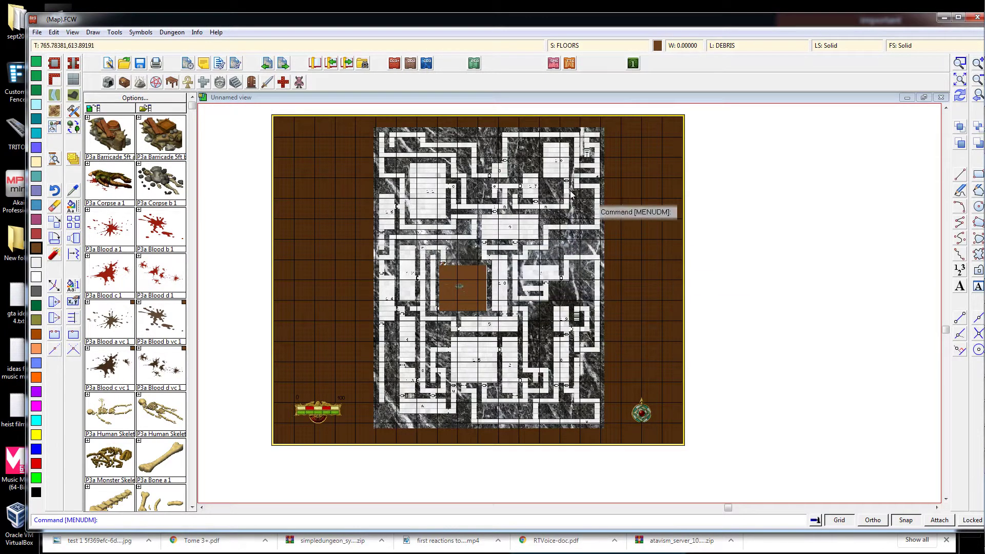
# Place a P3a Corpse b symbol above the skeleton and a P3a Barricade 5ft b symbol southwest of the fountain.
pyautogui.scroll(2, 508, 292)
pyautogui.scroll(4, 431, 282)
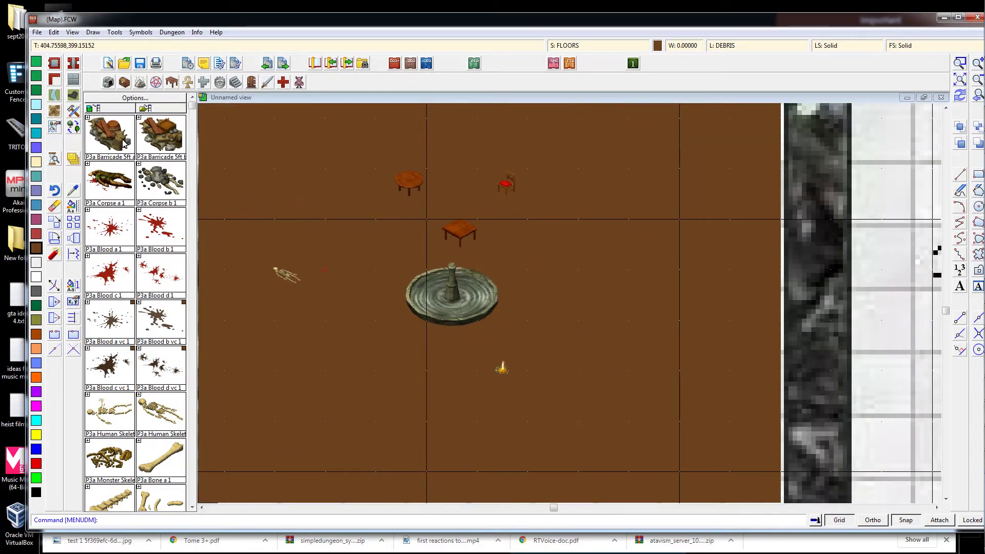
pyautogui.click(168, 191)
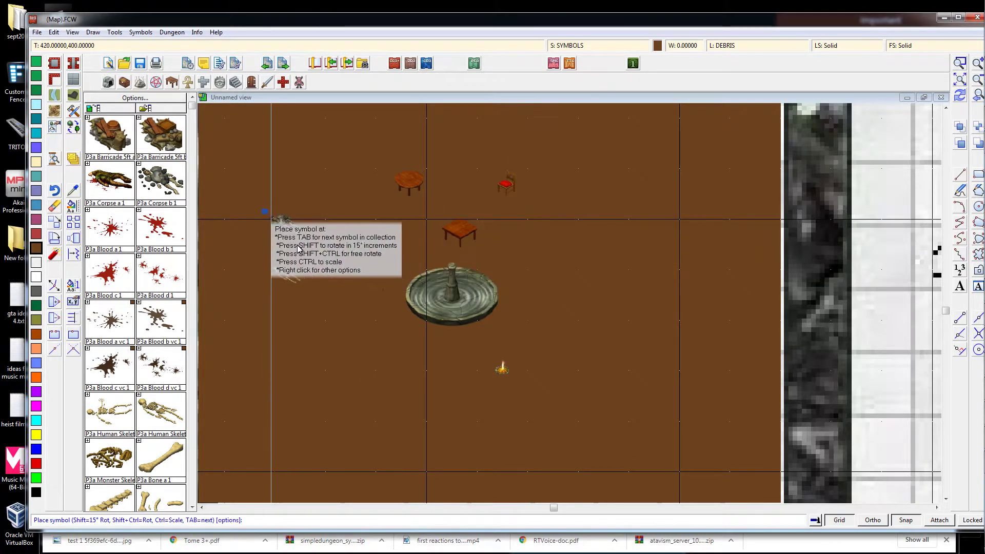
pyautogui.click(265, 225)
pyautogui.click(168, 149)
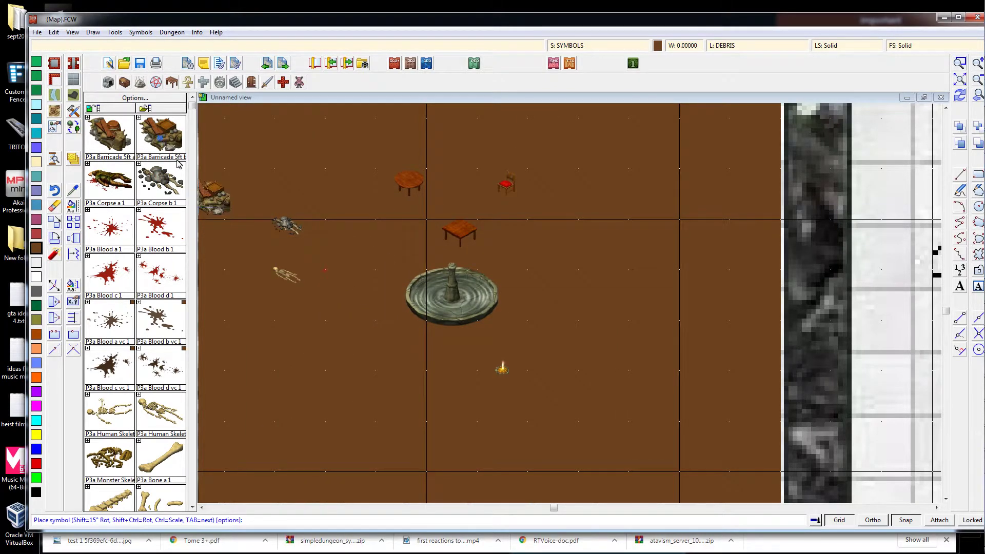
pyautogui.click(318, 345)
# Place a small debris symbol just southeast of the barricade in the brown room.
pyautogui.scroll(4, 417, 345)
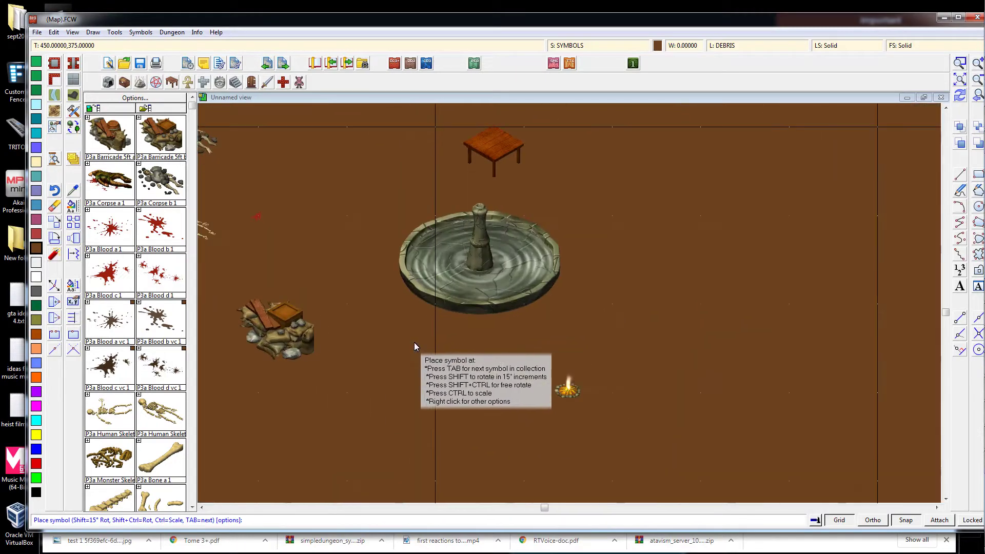
pyautogui.scroll(-2, 338, 339)
pyautogui.scroll(-5, 346, 341)
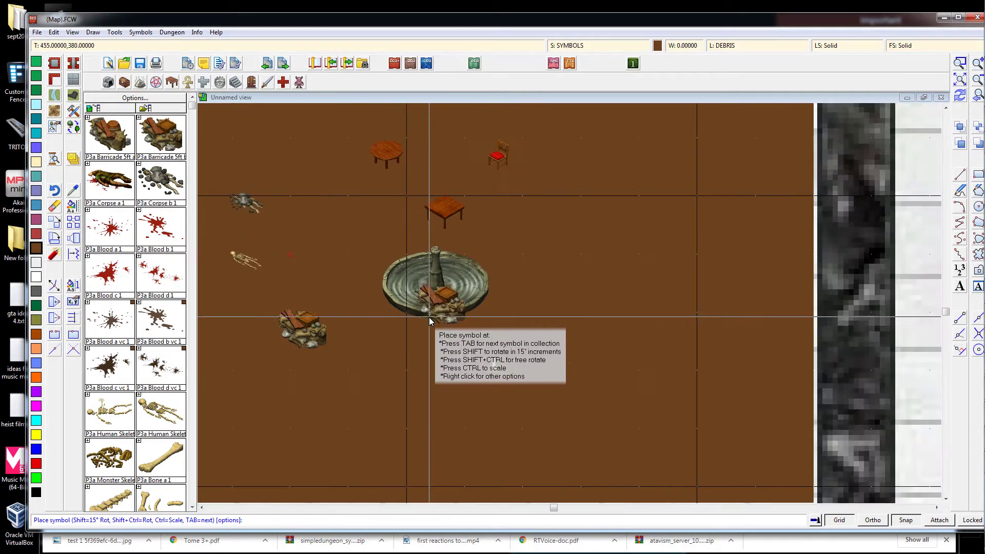
pyautogui.scroll(4, 487, 292)
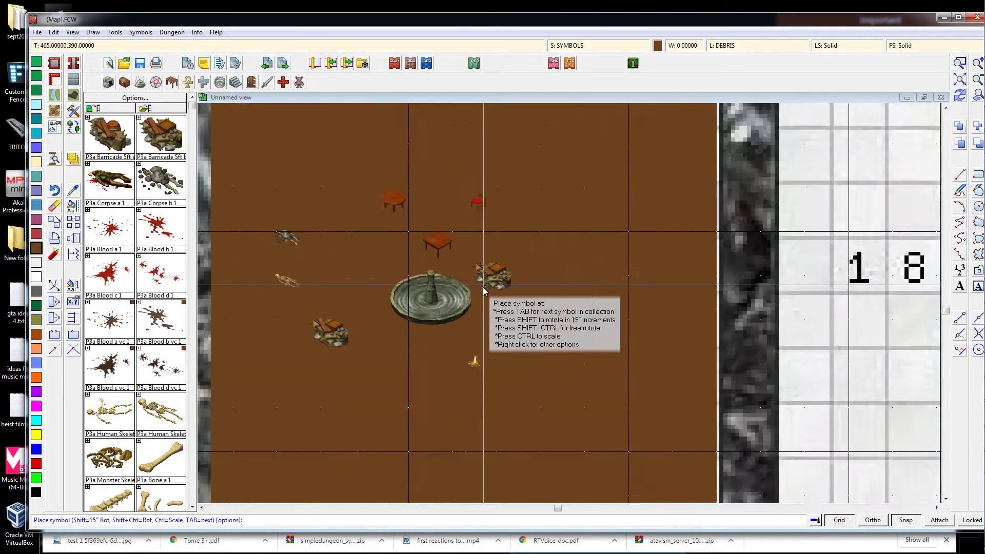
pyautogui.scroll(-1, 368, 392)
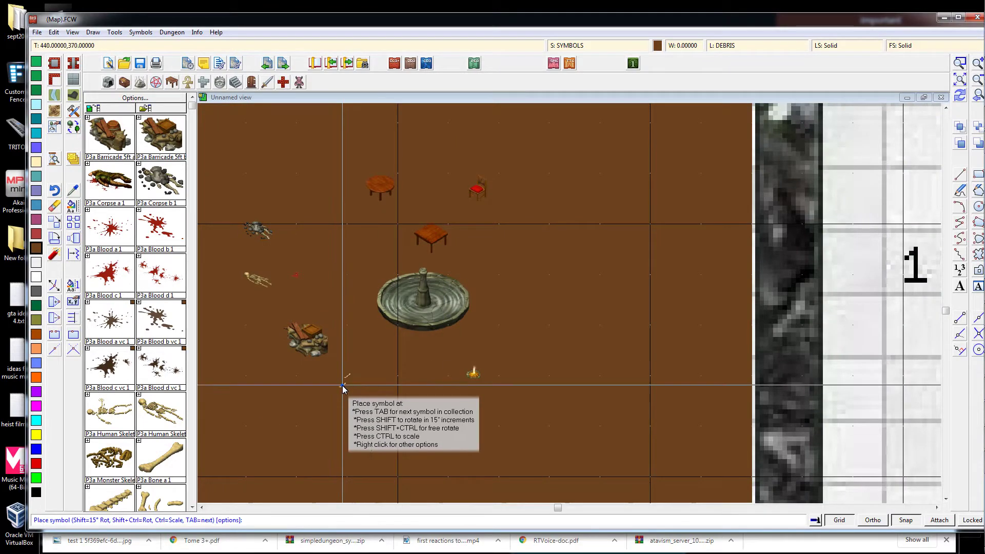
pyautogui.click(338, 391)
pyautogui.scroll(1, 512, 298)
pyautogui.scroll(-2, 539, 275)
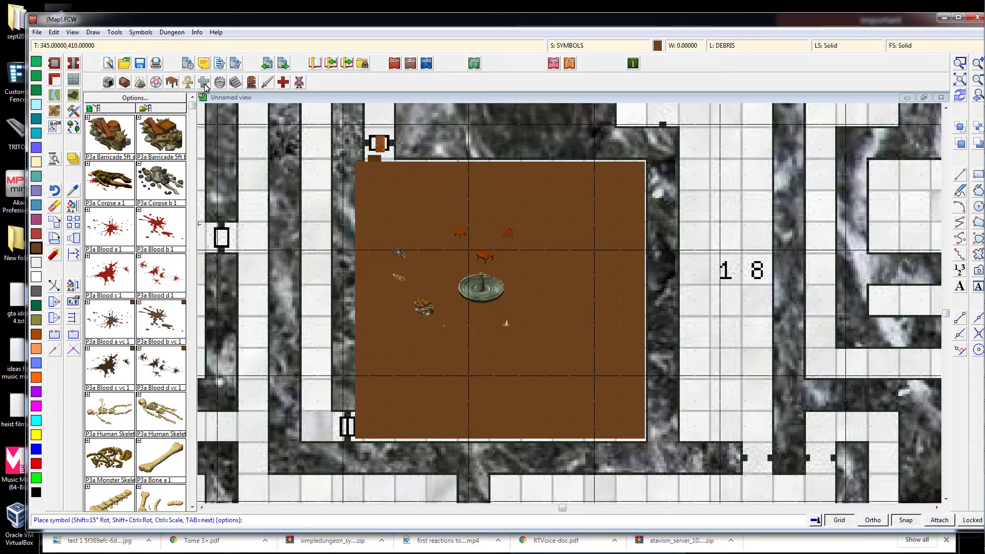
# Load the wall symbols and place three Wall B 5' S 2 pieces side by side along the brown room's north edge.
pyautogui.click(283, 83)
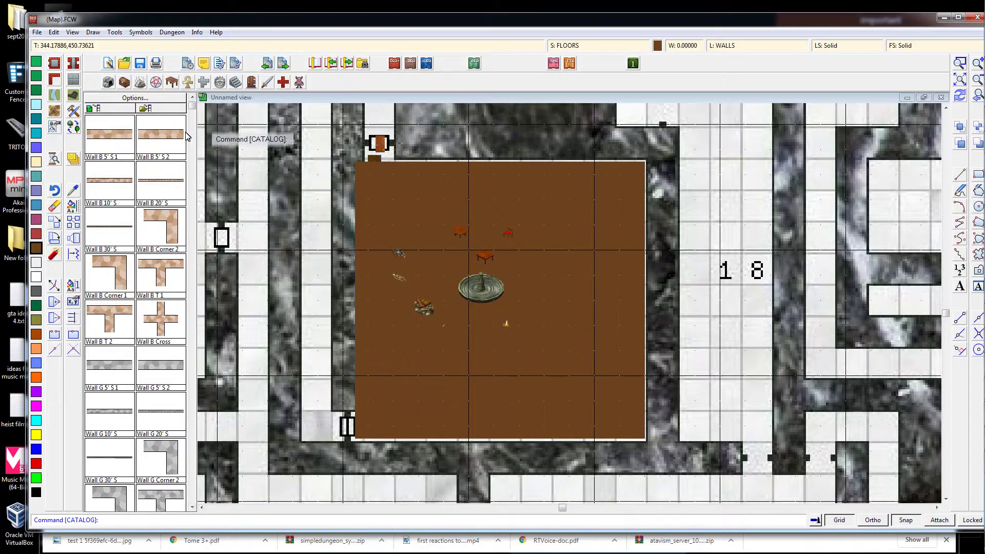
pyautogui.click(161, 142)
pyautogui.scroll(2, 531, 163)
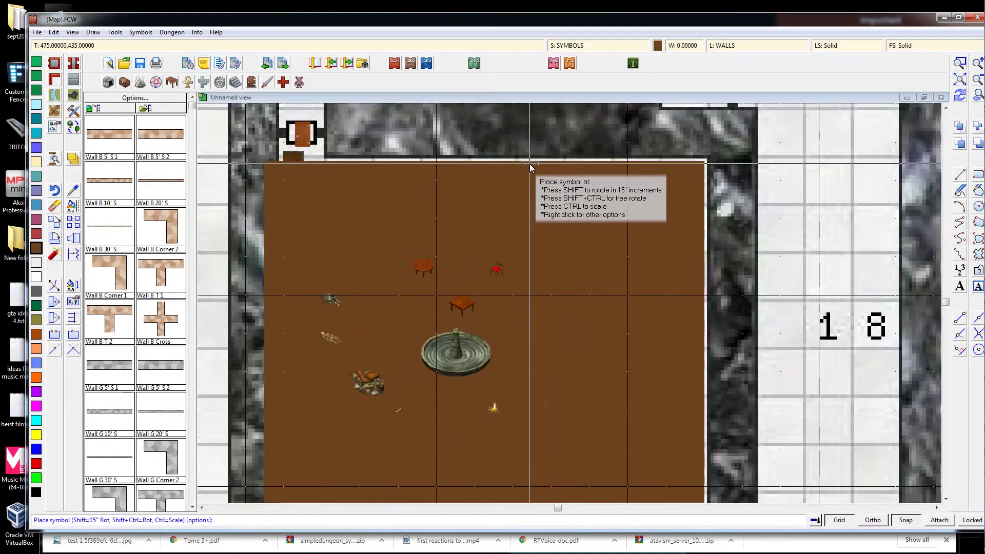
pyautogui.scroll(2, 530, 164)
pyautogui.click(533, 160)
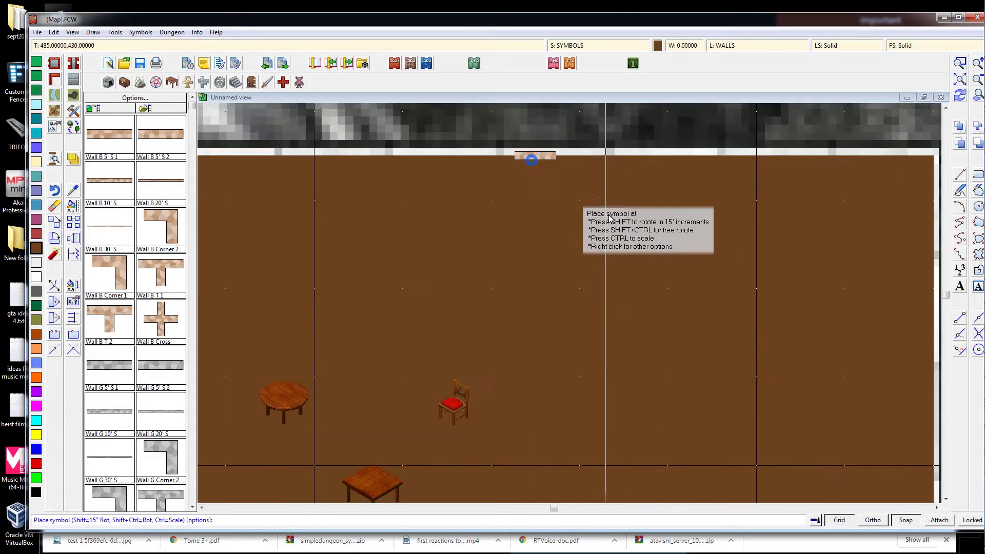
pyautogui.click(577, 160)
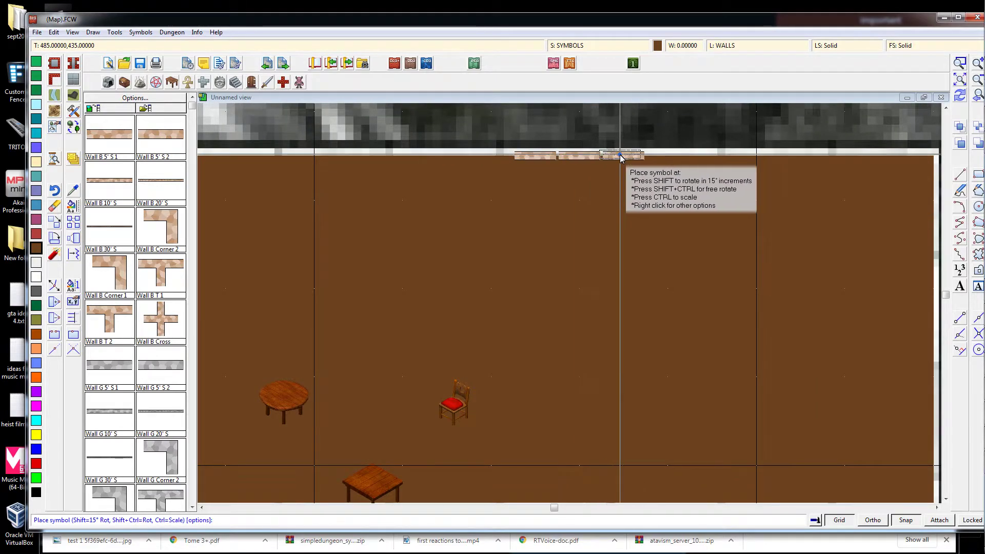
pyautogui.click(621, 158)
# Place a Wall B Corner 2 symbol at the northeast corner of the brown room.
pyautogui.click(163, 229)
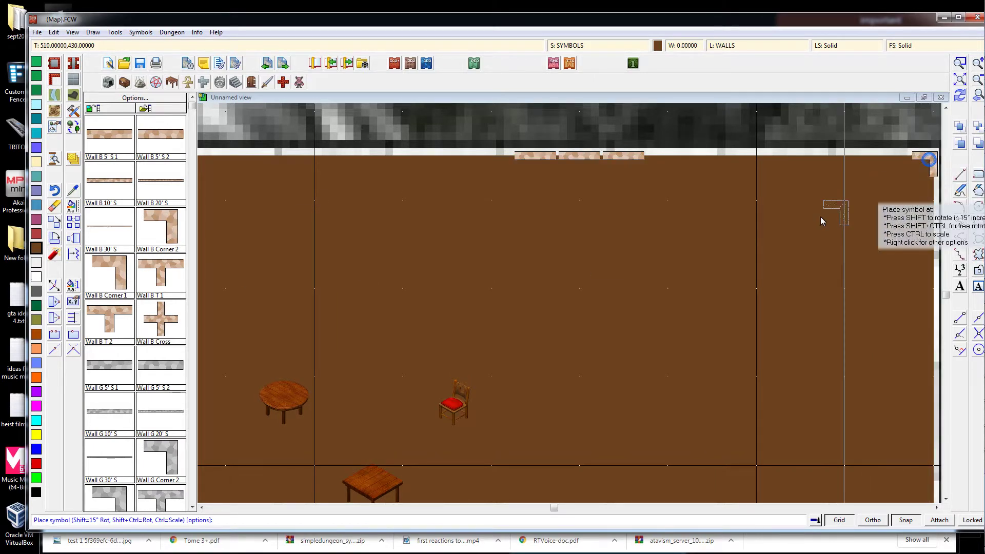
pyautogui.scroll(-3, 673, 269)
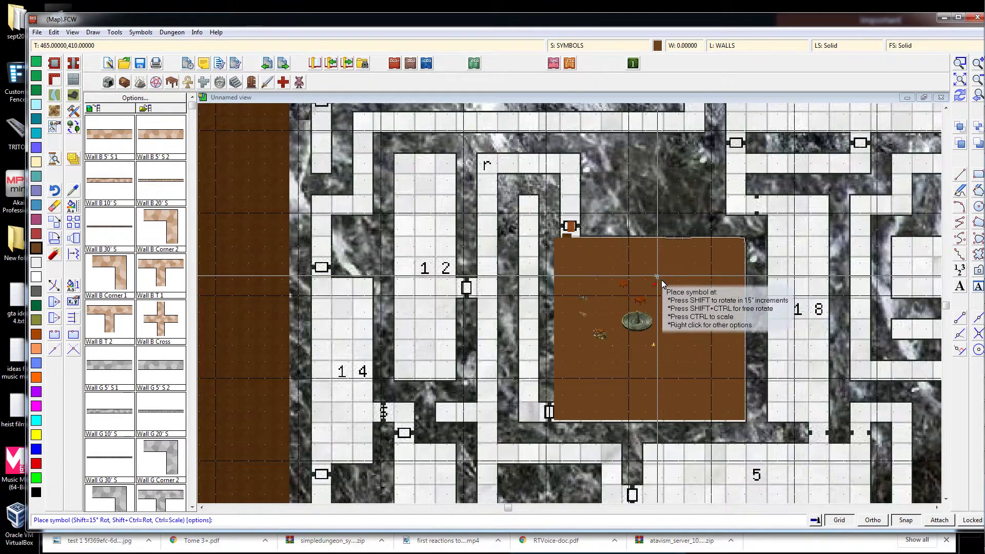
pyautogui.scroll(5, 688, 279)
pyautogui.scroll(-3, 251, 294)
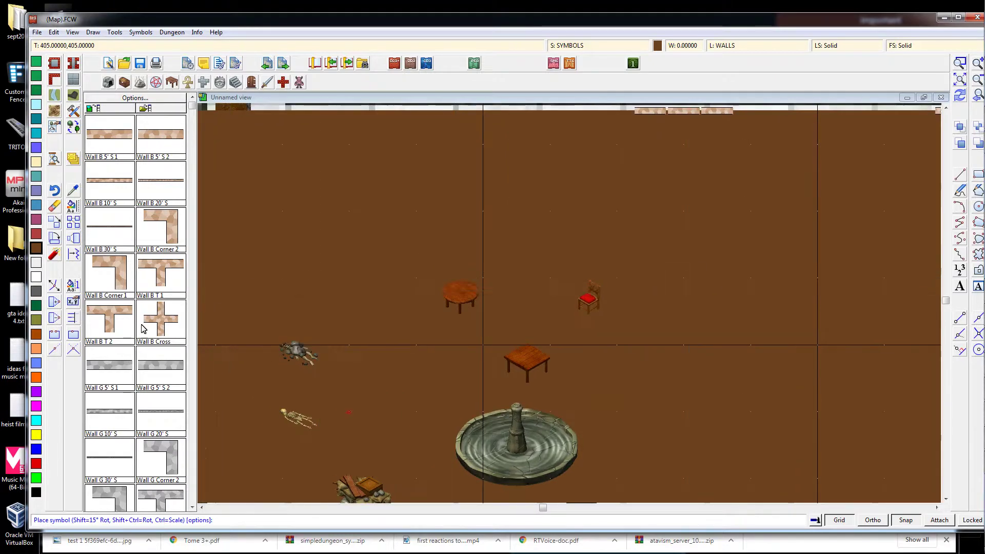
pyautogui.scroll(2, 216, 323)
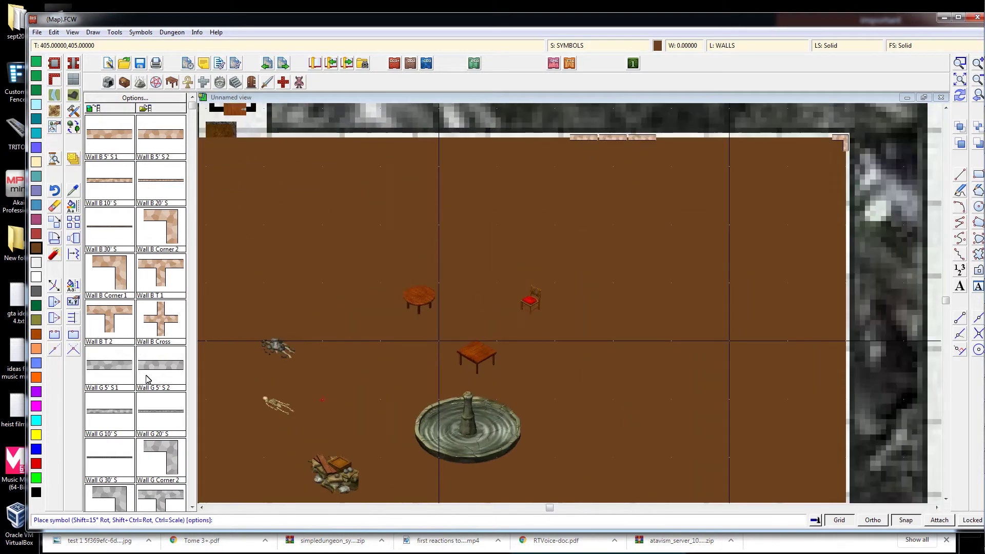
# Browse the wall symbol catalogue through the brick, sandstone, barricade, fence and hedge pieces, and return to its beginning.
pyautogui.click(191, 114)
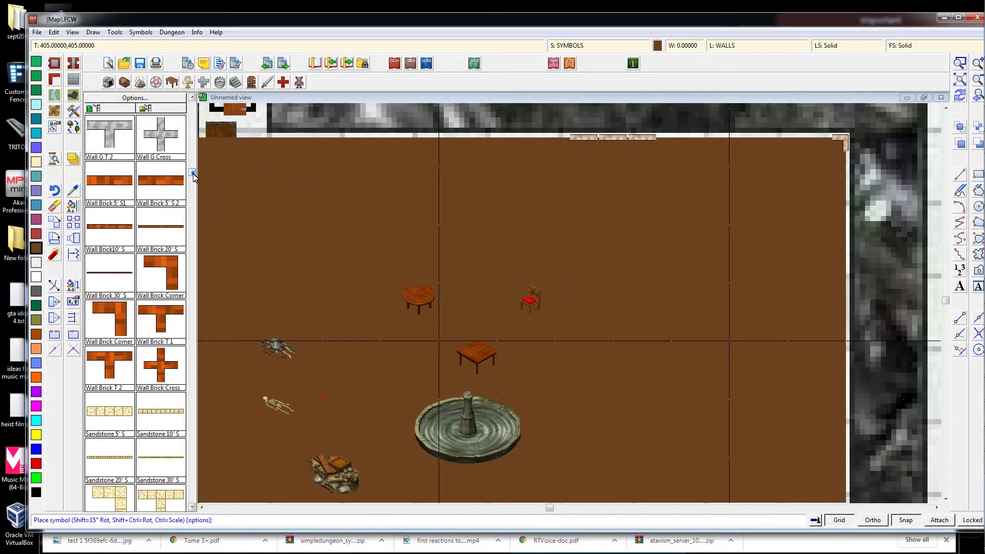
pyautogui.click(190, 376)
pyautogui.scroll(-1, 152, 317)
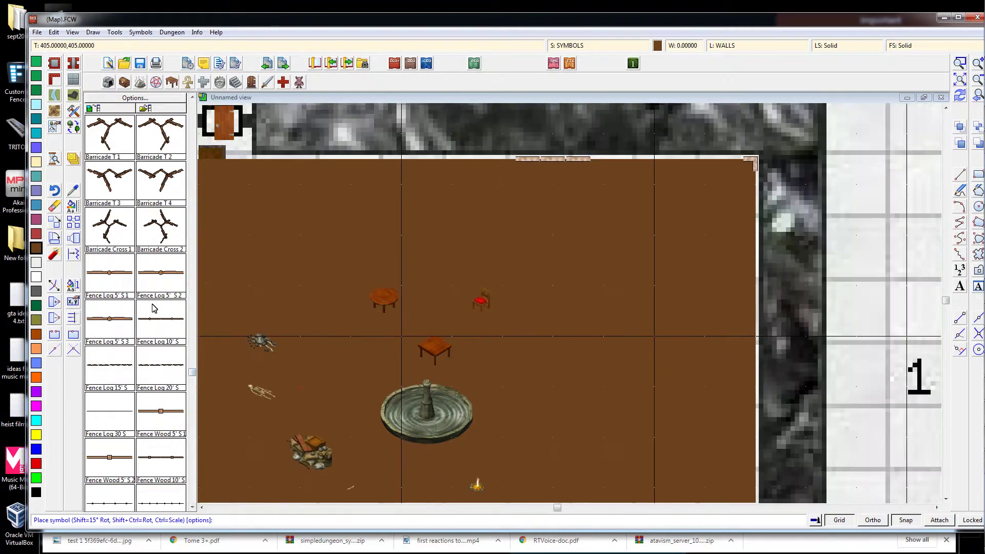
pyautogui.scroll(1, 152, 323)
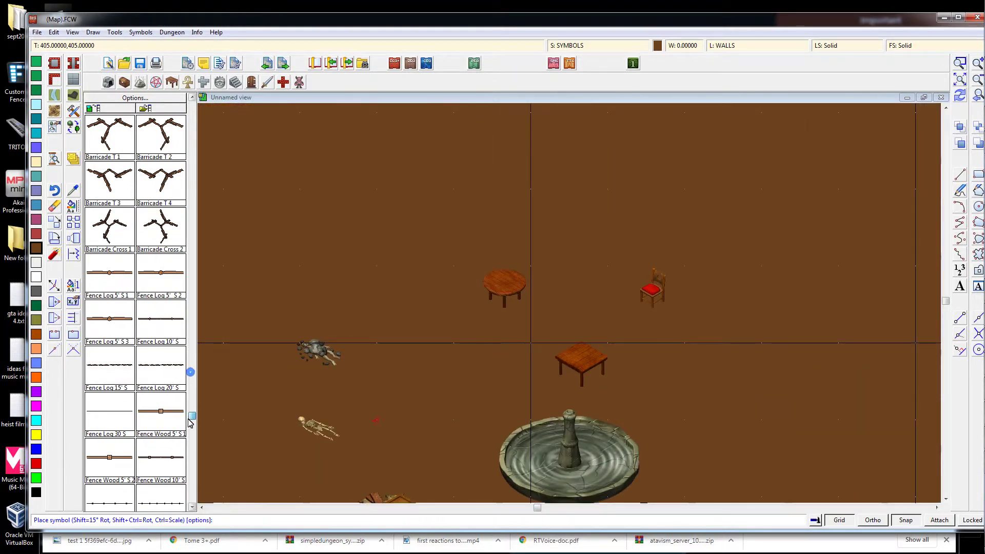
pyautogui.moveTo(189, 422); pyautogui.dragTo(191, 428)
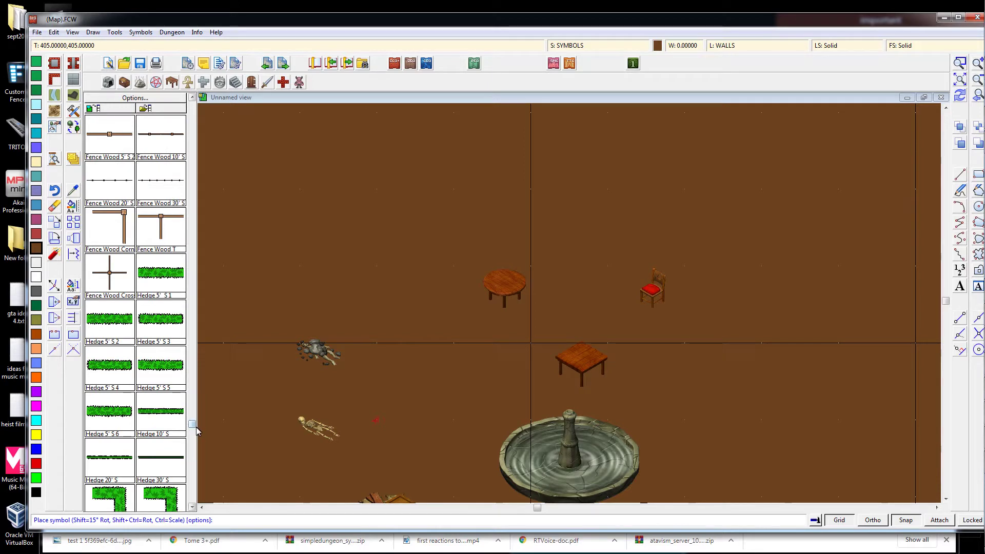
pyautogui.moveTo(197, 127); pyautogui.dragTo(196, 105)
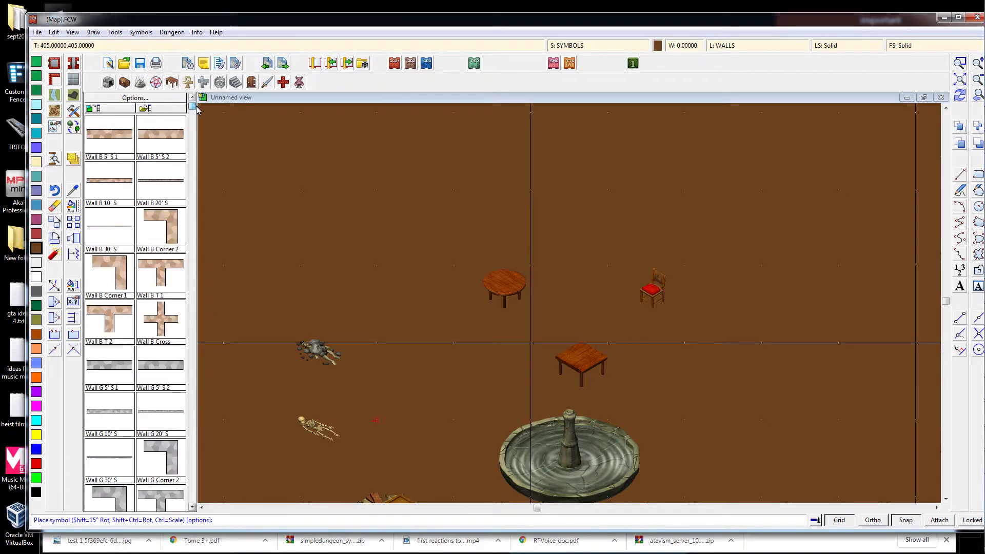
# Examine the brown room and its objects close up and in the context of the surrounding dungeon layout.
pyautogui.scroll(-1, 592, 236)
pyautogui.scroll(-3, 592, 233)
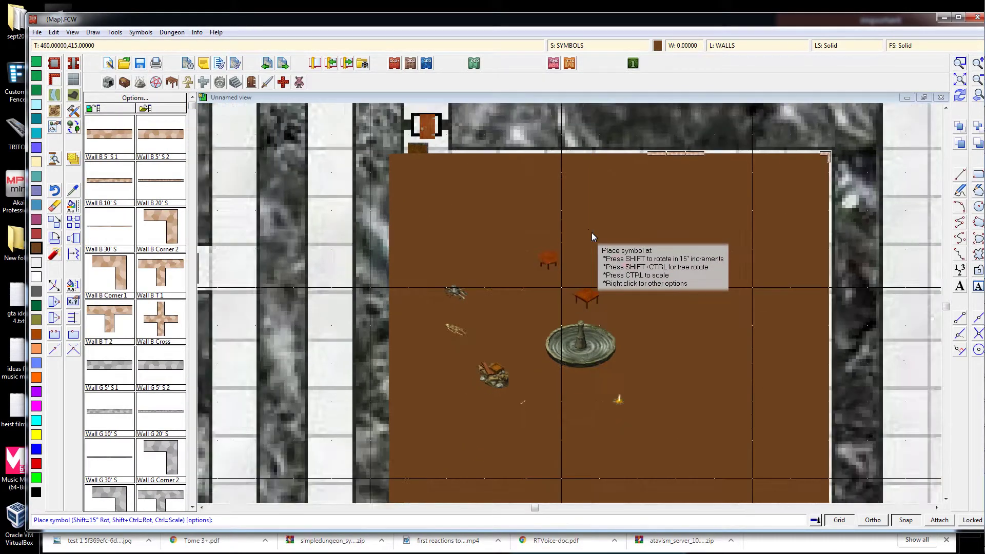
pyautogui.scroll(1, 592, 233)
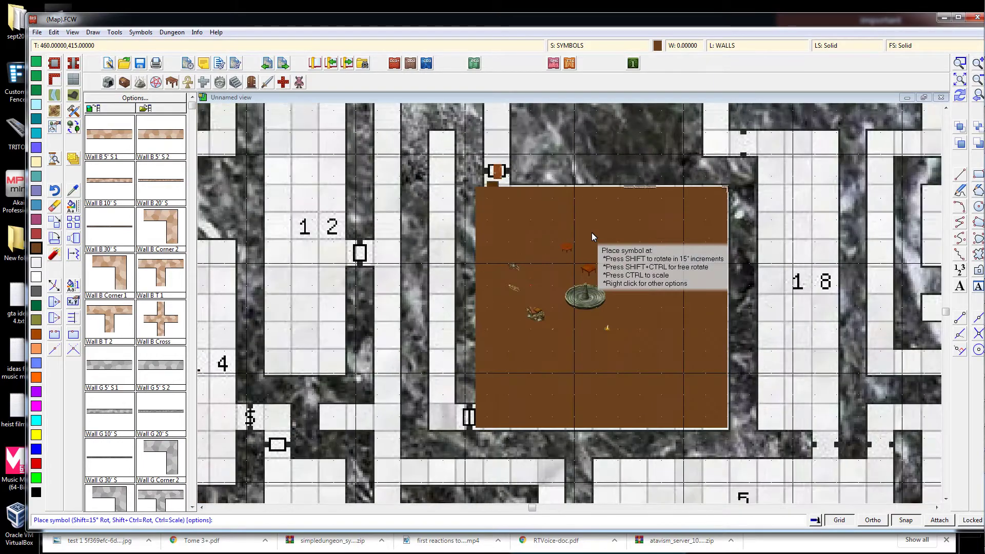
pyautogui.scroll(-2, 592, 233)
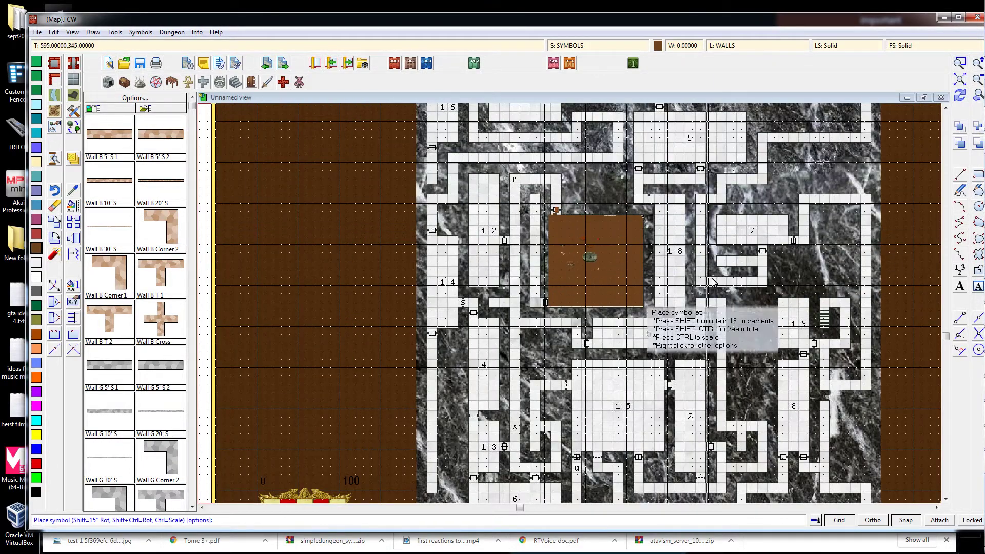
pyautogui.scroll(1, 627, 275)
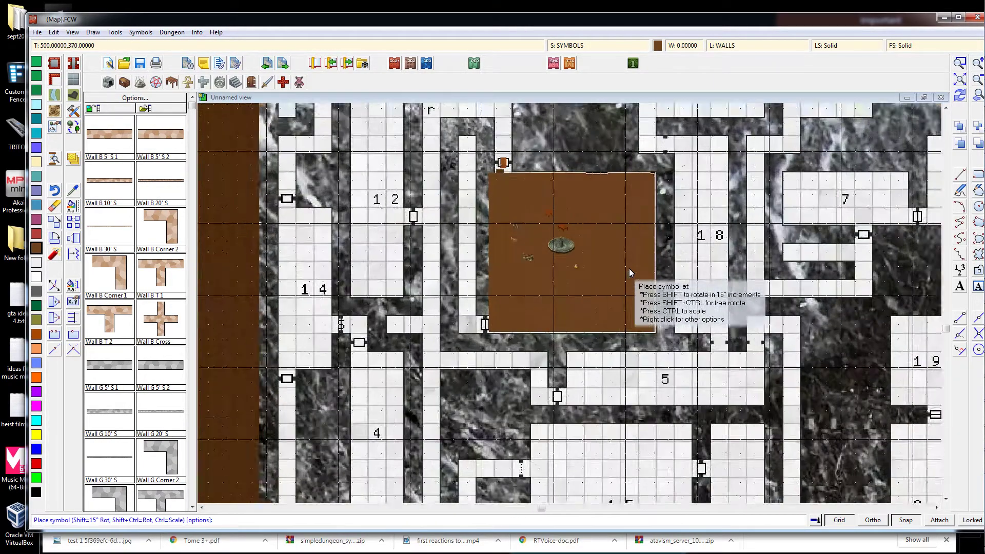
pyautogui.scroll(1, 629, 269)
pyautogui.scroll(-1, 629, 269)
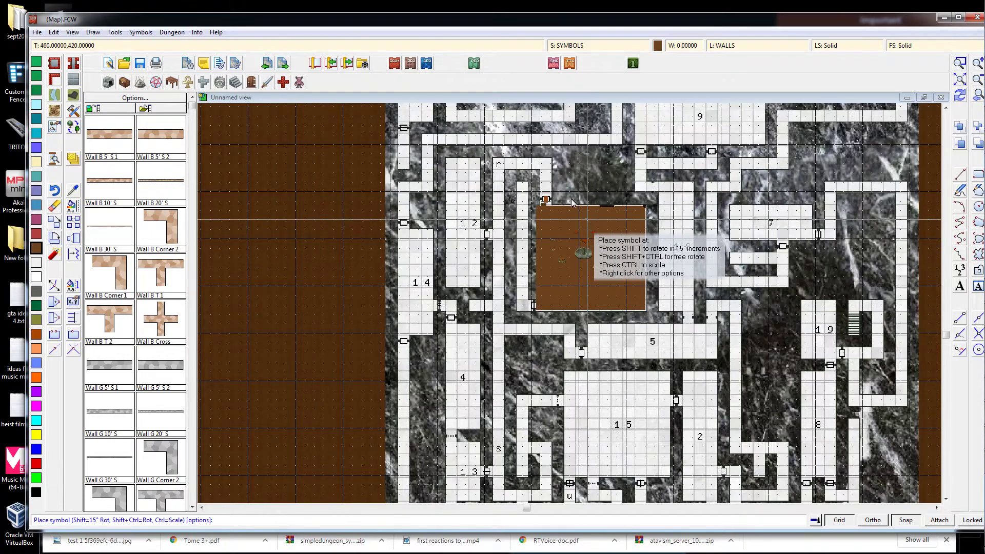
pyautogui.scroll(4, 631, 245)
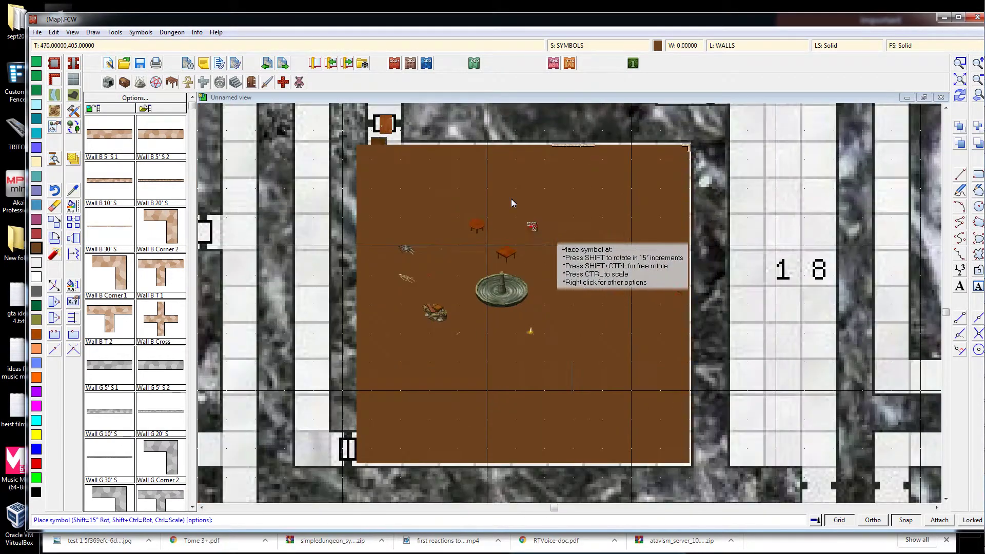
pyautogui.scroll(-5, 537, 225)
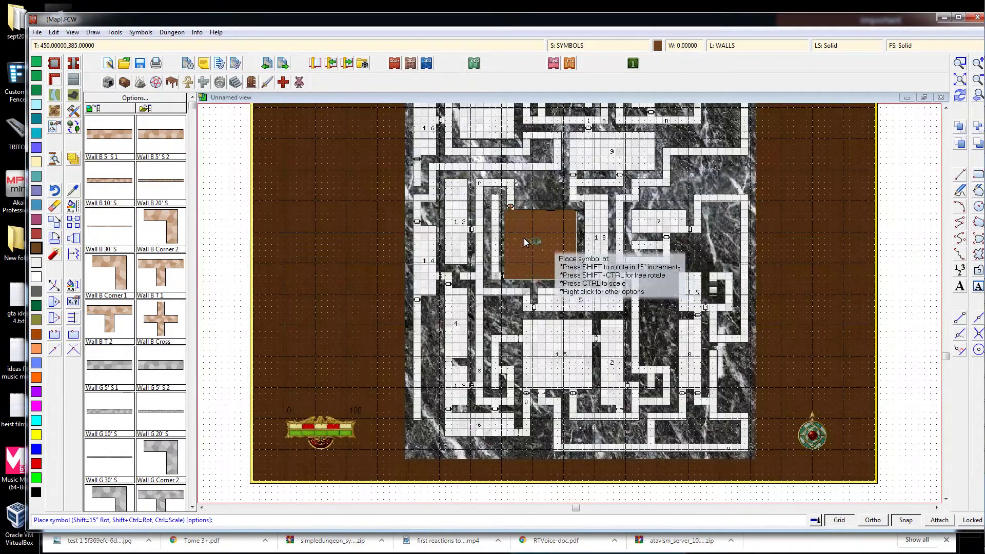
pyautogui.scroll(5, 534, 240)
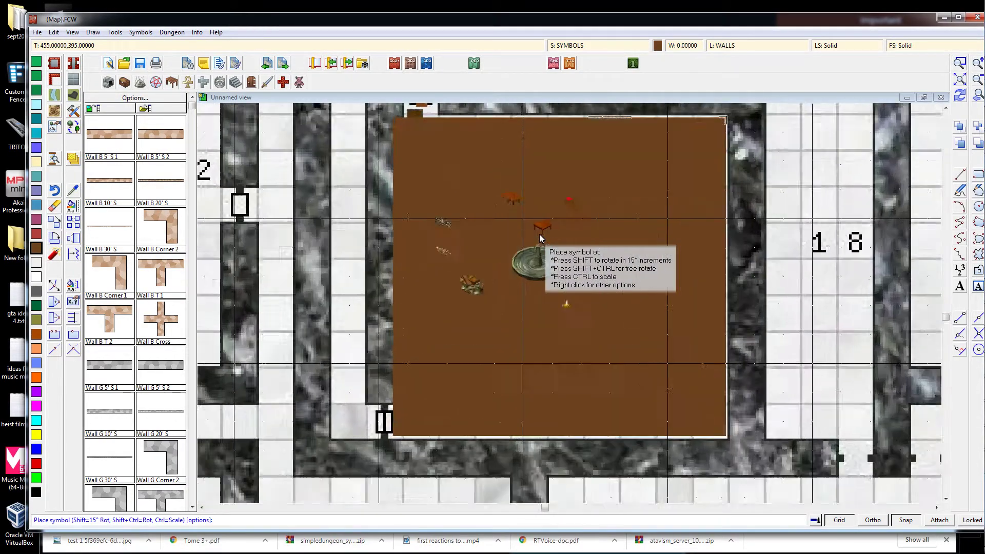
pyautogui.scroll(-5, 552, 258)
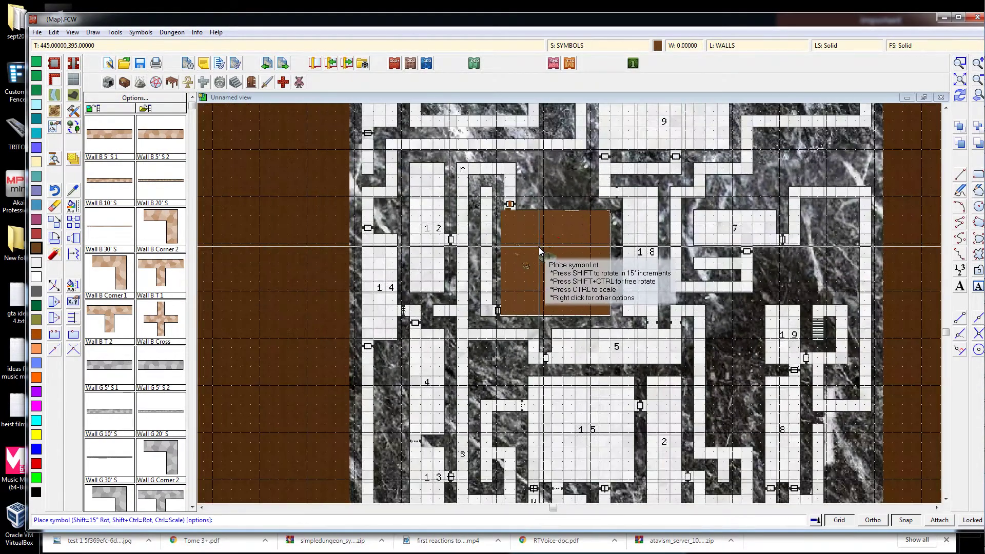
pyautogui.scroll(5, 592, 235)
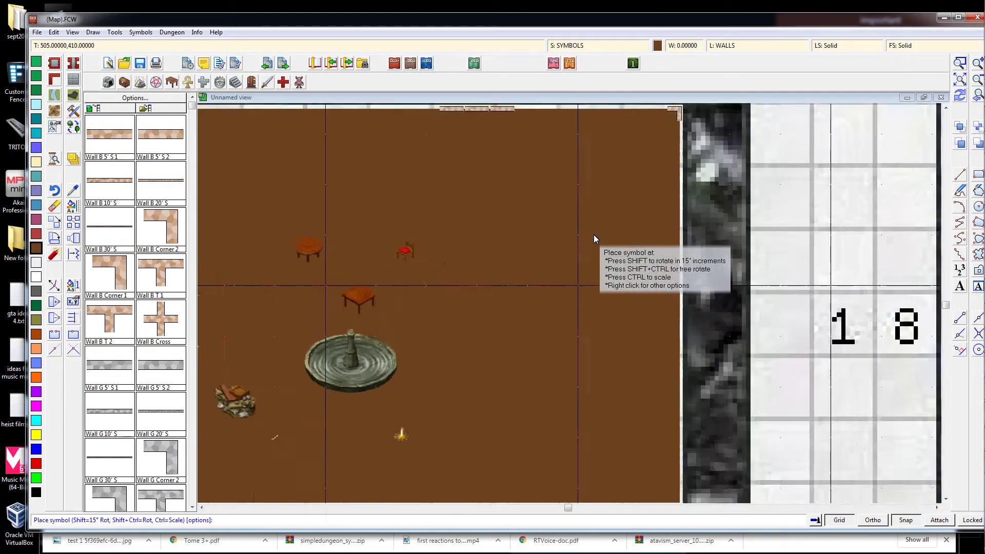
# Load the furniture symbols and place a Table Rect and two large round tables with chairs east of the red chair and fountain.
pyautogui.click(117, 260)
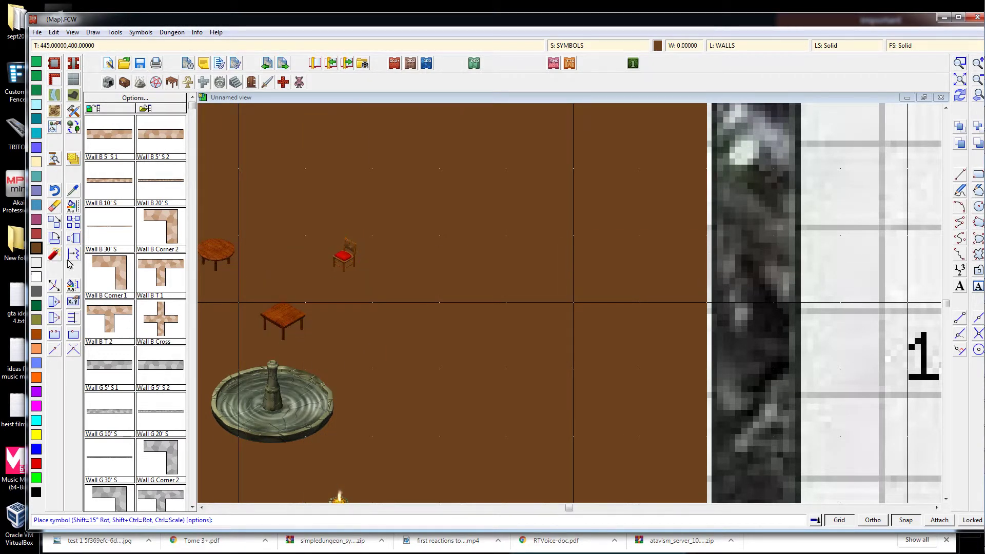
pyautogui.click(171, 83)
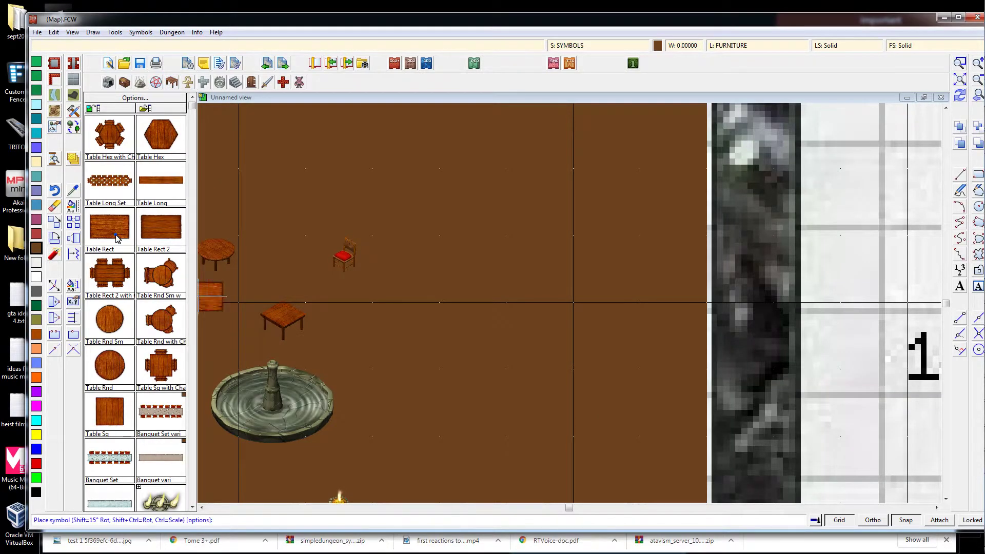
pyautogui.click(440, 236)
pyautogui.click(165, 318)
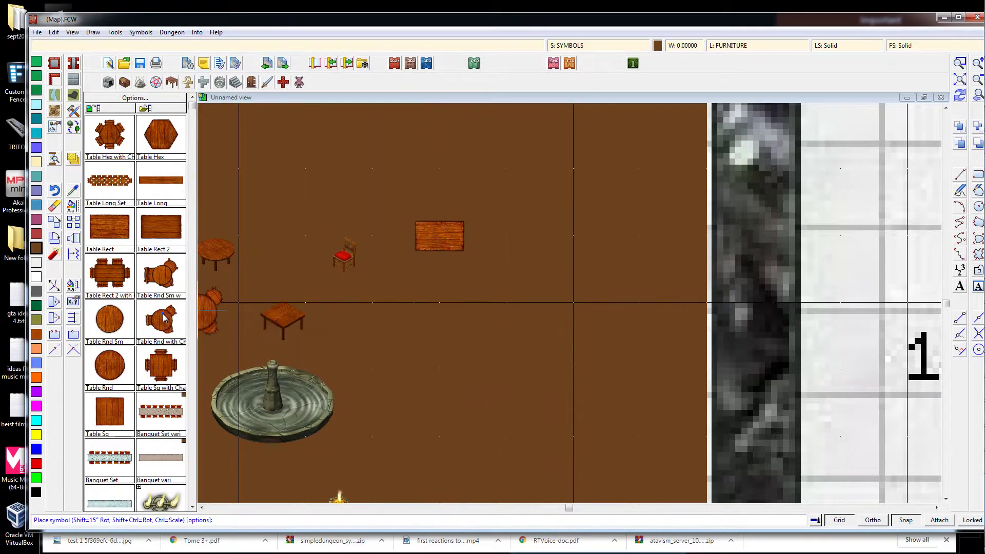
pyautogui.click(440, 335)
pyautogui.click(507, 235)
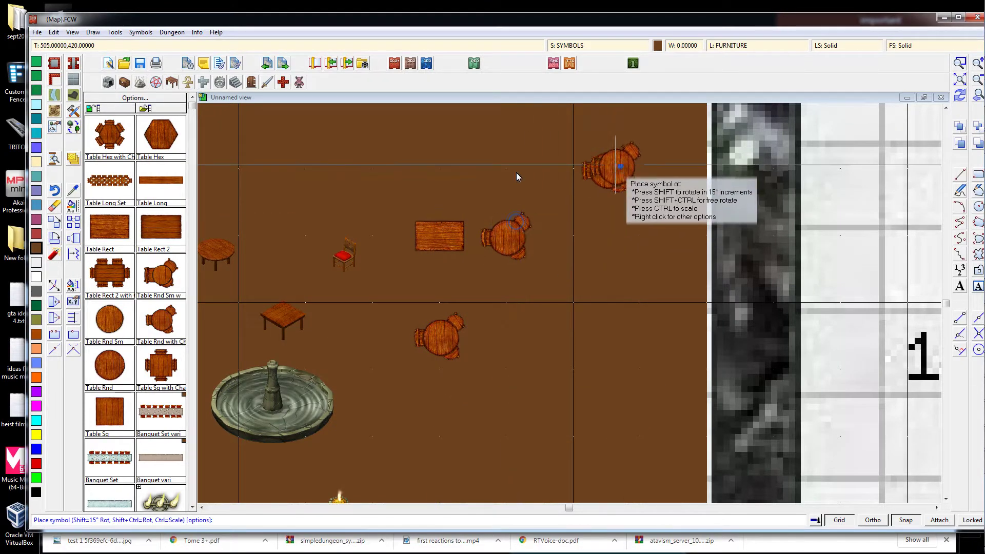
# Scatter several more round tables with chairs around the fountain and across the northern and southern parts of the brown room.
pyautogui.click(616, 165)
pyautogui.click(338, 133)
pyautogui.scroll(-5, 451, 385)
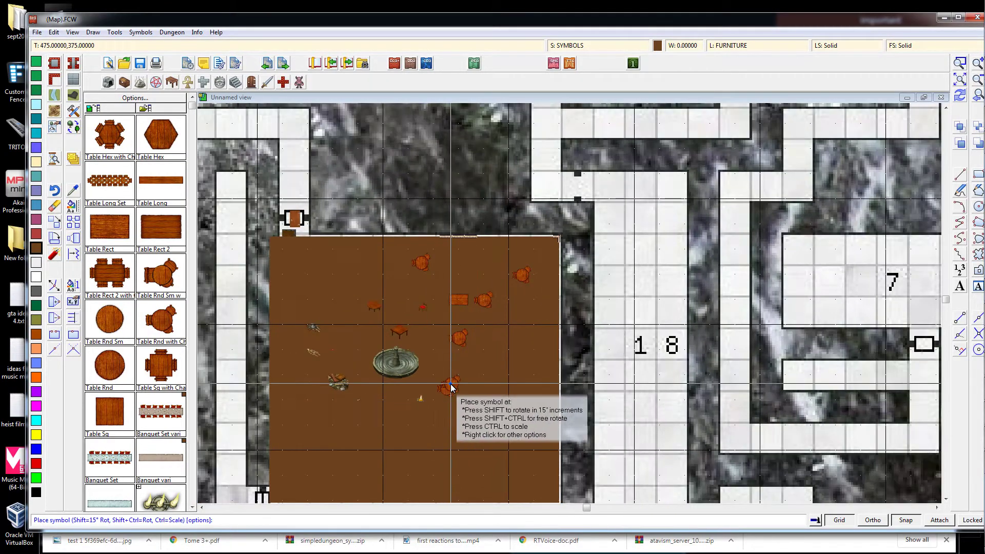
pyautogui.click(449, 388)
pyautogui.click(364, 415)
pyautogui.click(352, 422)
pyautogui.scroll(-2, 495, 357)
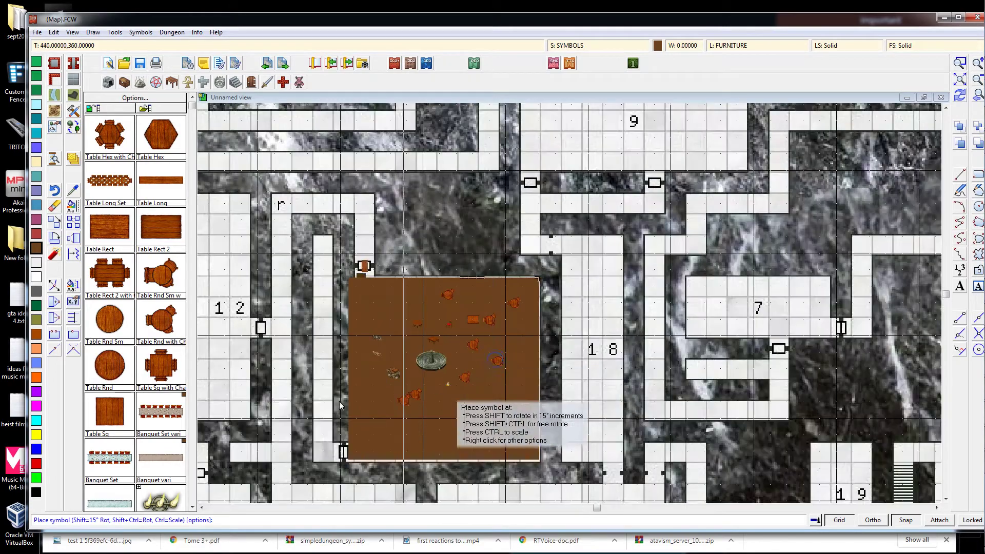
# Place a Banquet Set symbol in the northwest part of the brown room.
pyautogui.scroll(-1, 339, 401)
pyautogui.click(119, 465)
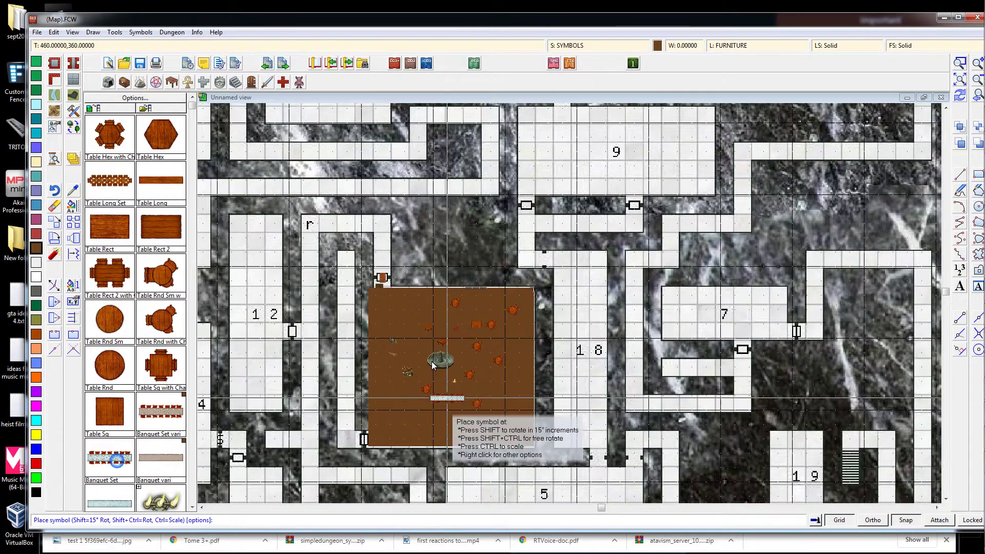
pyautogui.click(404, 317)
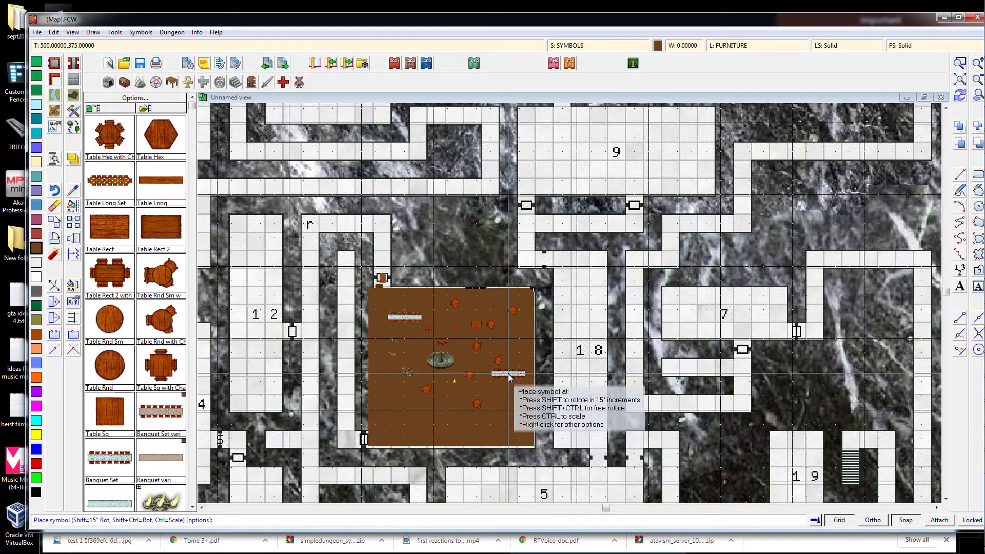
# Examine the furnished brown room up close and against the surrounding corridors and the whole dungeon map.
pyautogui.scroll(-1, 485, 380)
pyautogui.scroll(3, 488, 375)
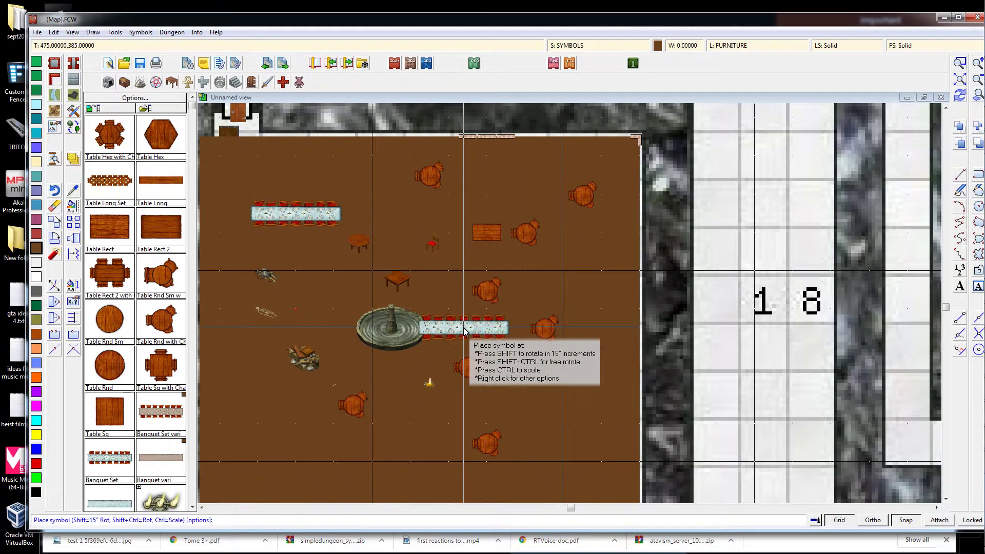
pyautogui.scroll(-1, 451, 246)
pyautogui.scroll(2, 452, 250)
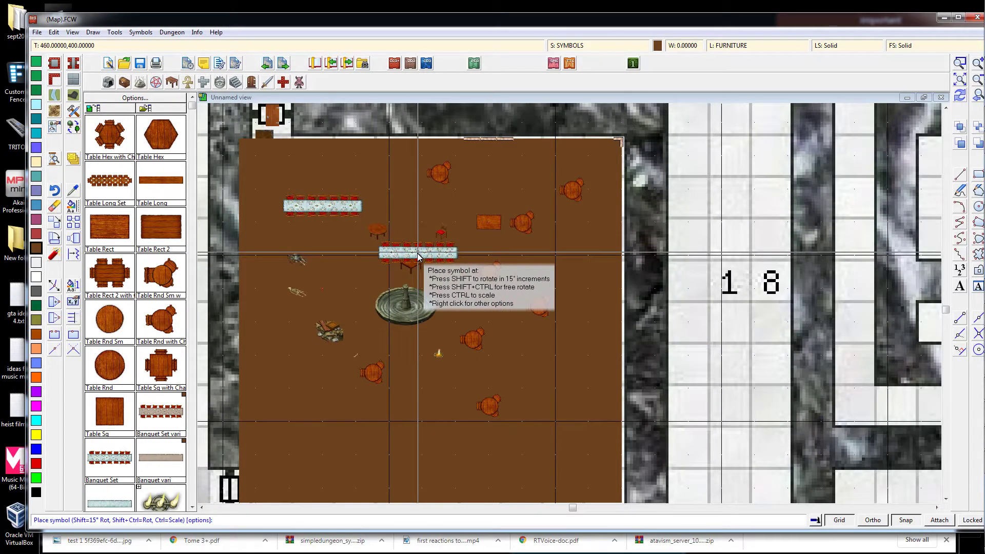
pyautogui.scroll(-1, 418, 221)
pyautogui.scroll(-2, 416, 216)
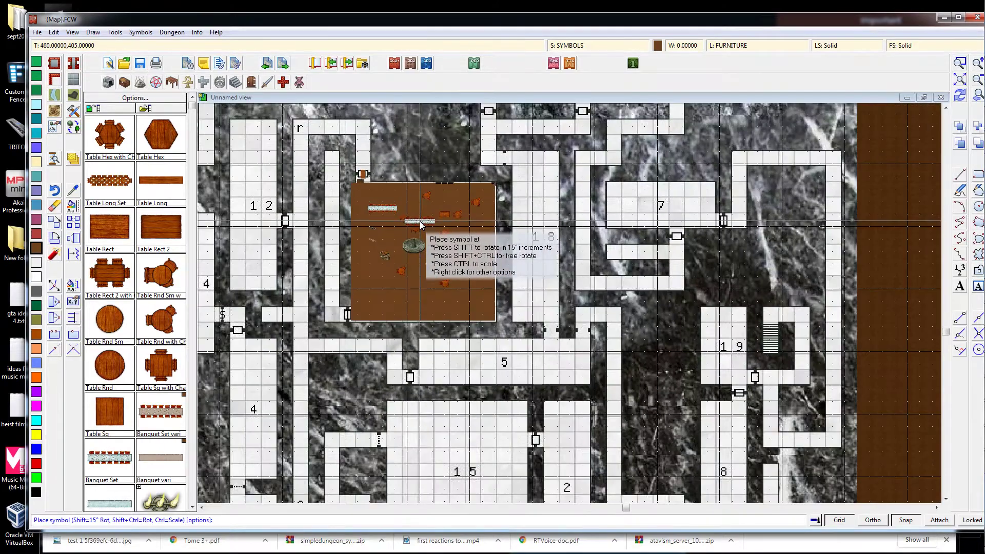
pyautogui.scroll(2, 417, 224)
pyautogui.scroll(-3, 416, 225)
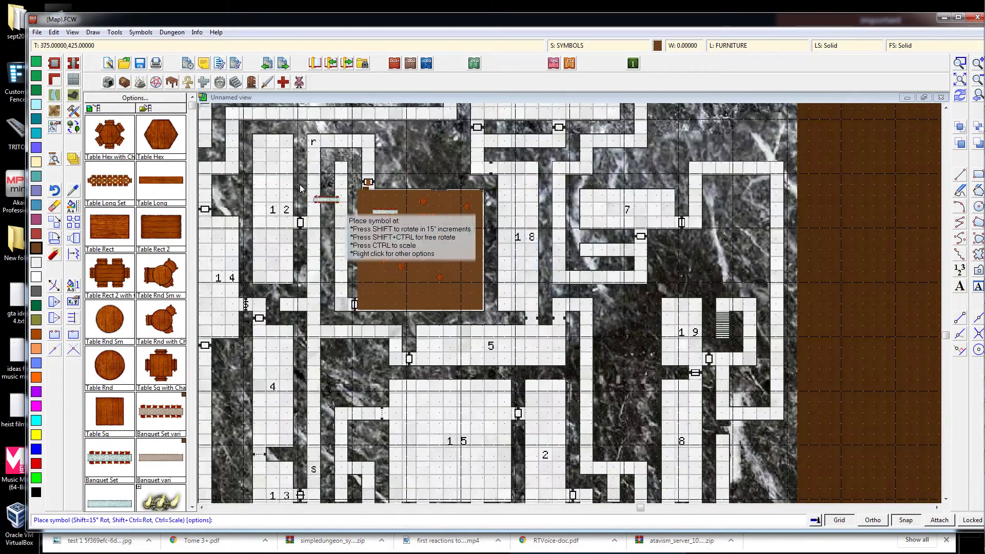
pyautogui.scroll(3, 415, 208)
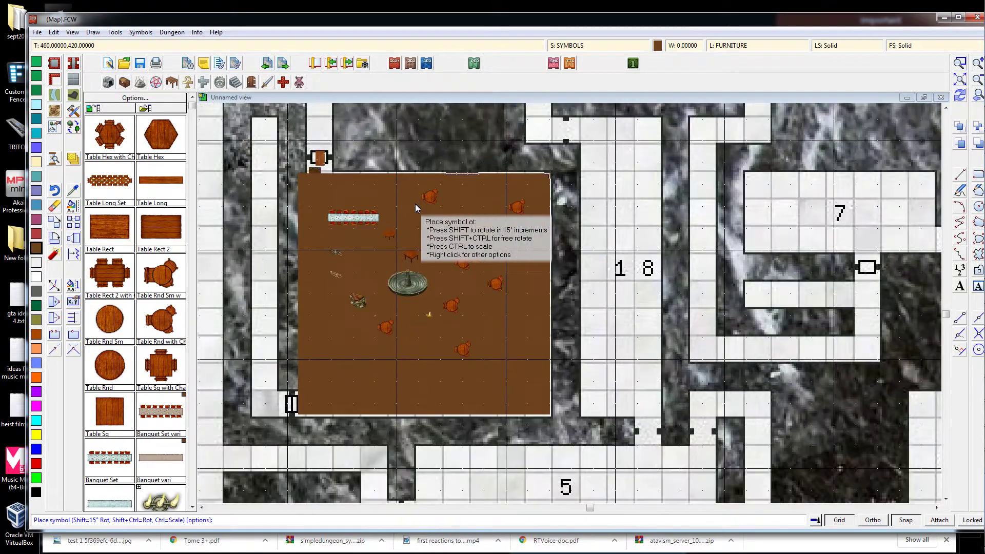
pyautogui.scroll(-3, 415, 208)
pyautogui.scroll(1, 516, 155)
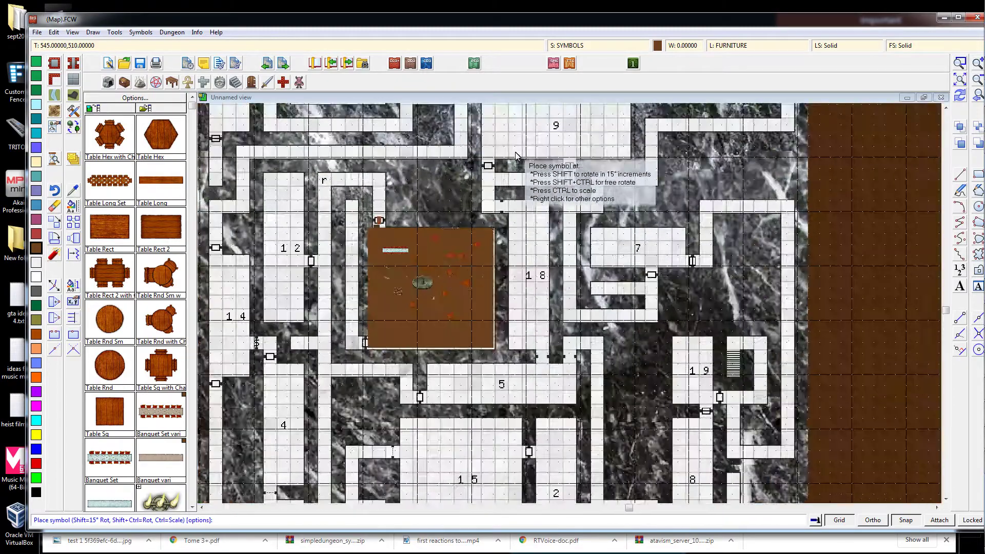
pyautogui.scroll(1, 516, 156)
pyautogui.scroll(-4, 590, 154)
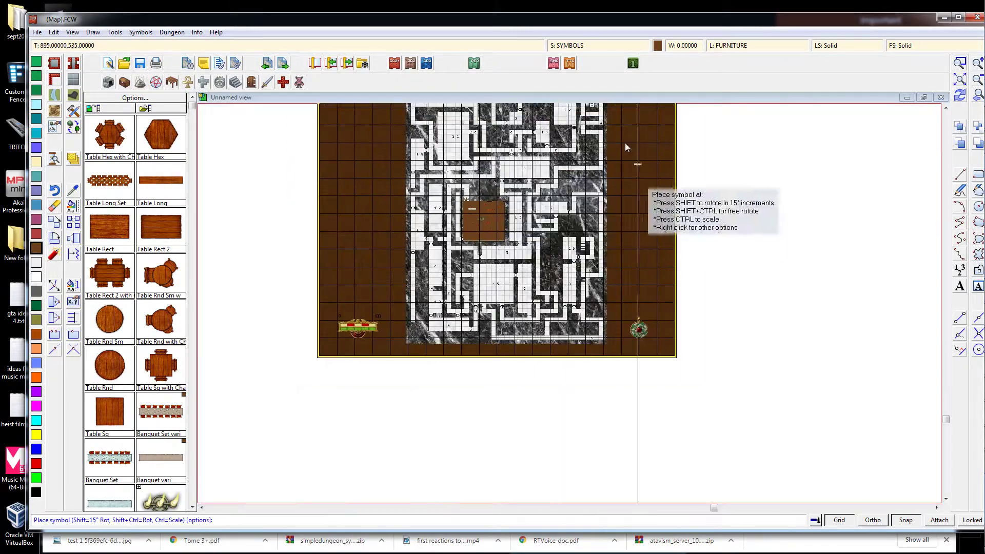
pyautogui.scroll(4, 565, 210)
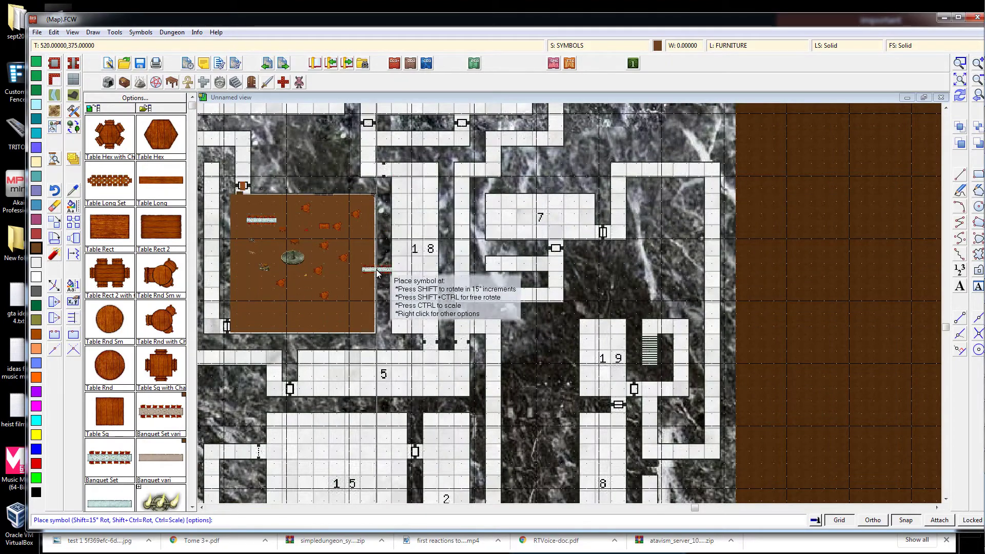
pyautogui.scroll(-1, 377, 272)
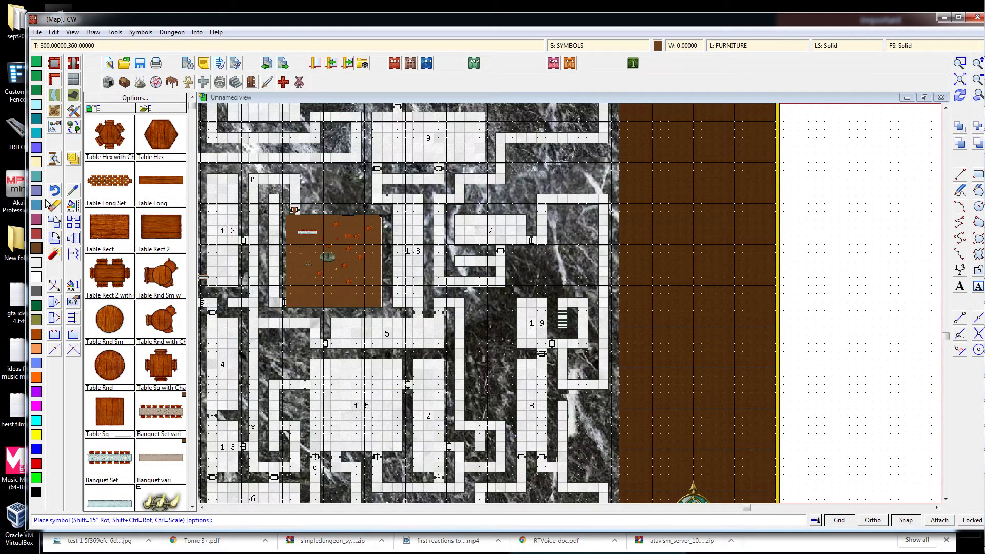
# Place a second Banquet Set symbol southeast of the fountain, east of the round tables with chairs.
pyautogui.scroll(4, 323, 270)
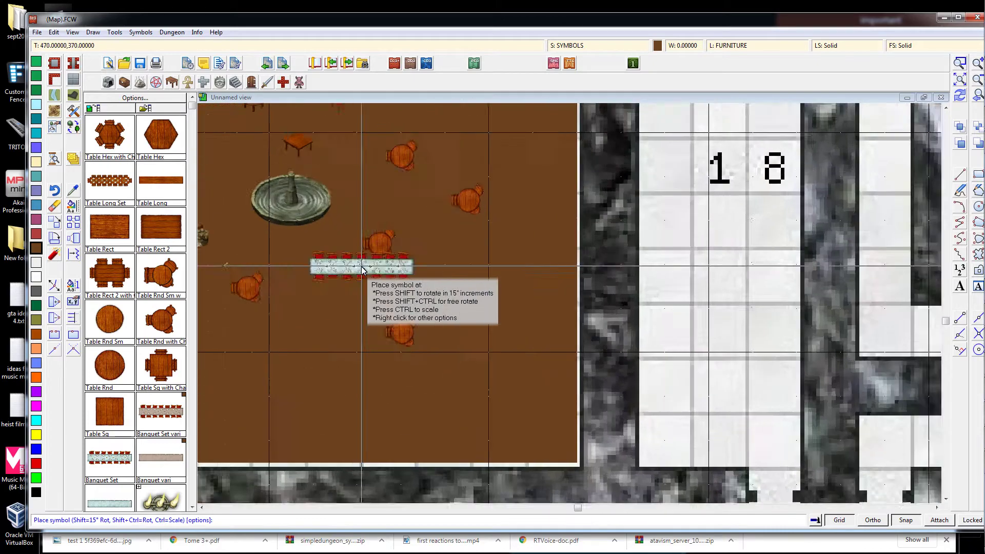
pyautogui.scroll(4, 361, 267)
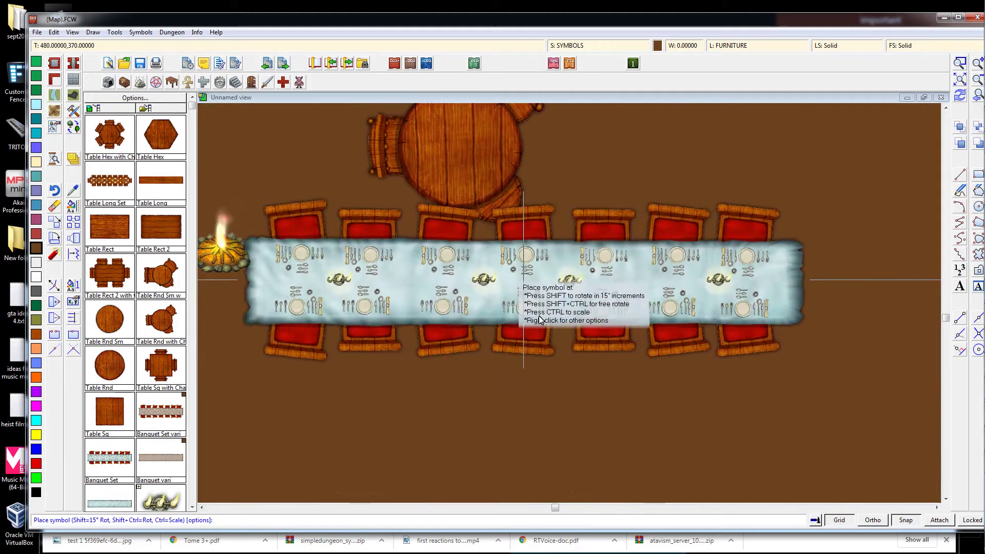
pyautogui.scroll(-5, 540, 319)
pyautogui.click(557, 277)
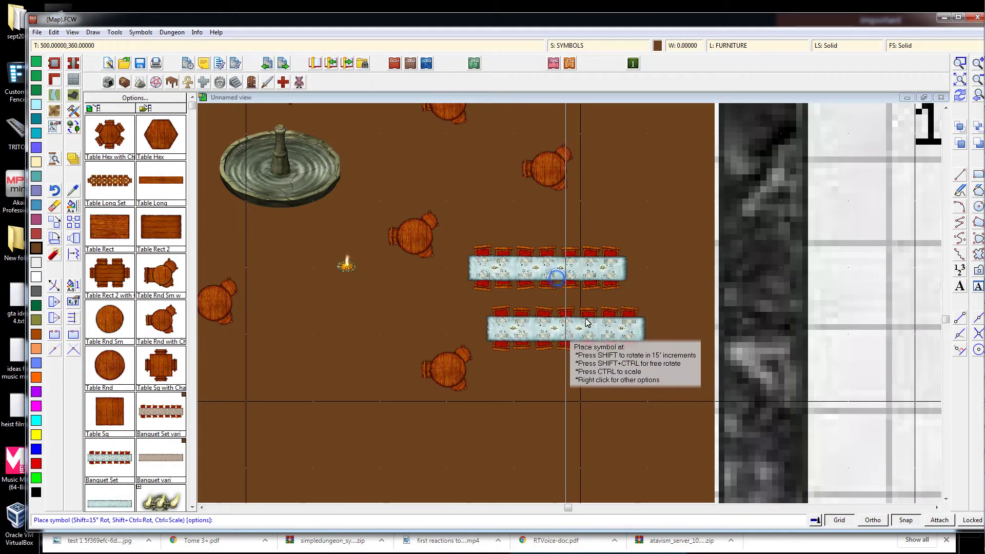
# Inspect the place settings and chairs of the second banquet table and the furniture arrangement around the fountain.
pyautogui.scroll(5, 588, 322)
pyautogui.scroll(-2, 605, 283)
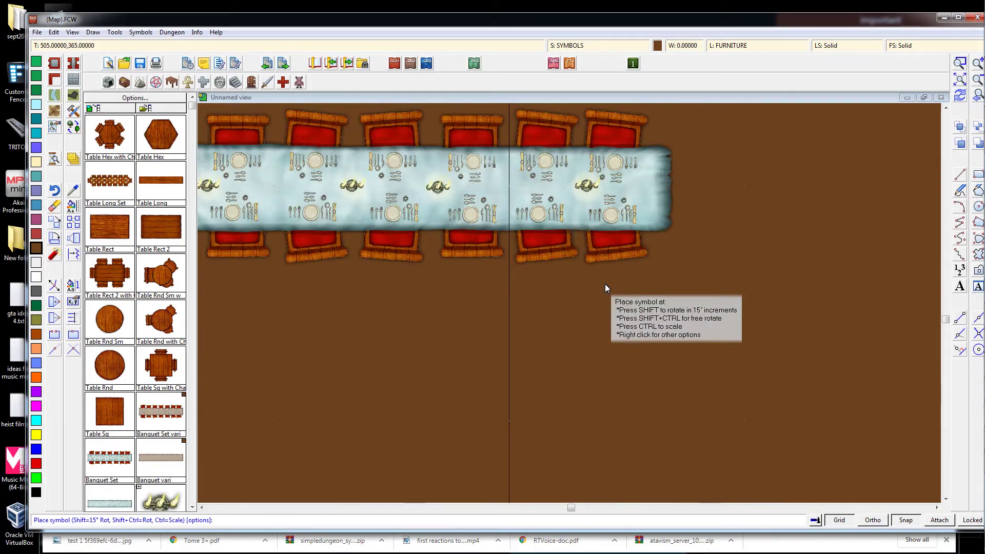
pyautogui.scroll(-7, 605, 284)
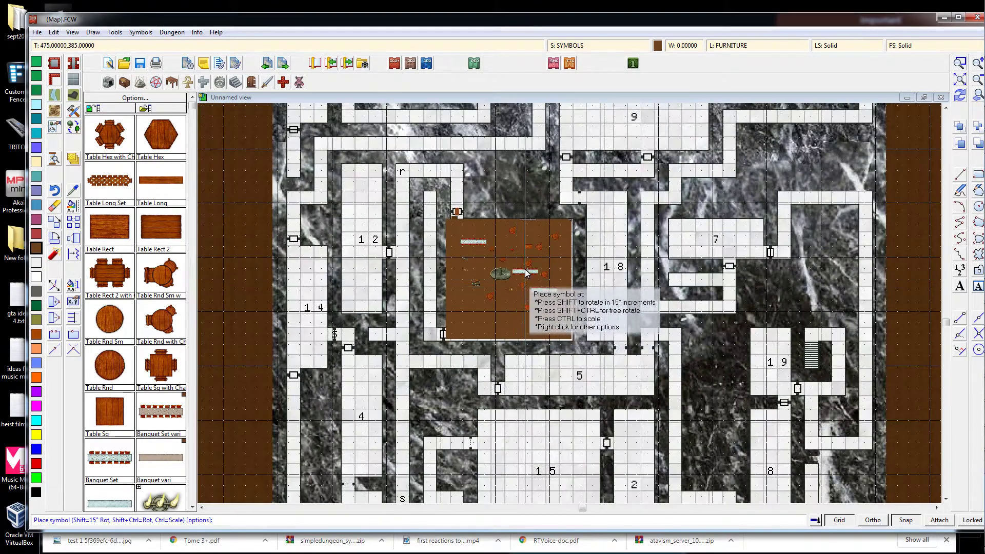
pyautogui.scroll(2, 496, 295)
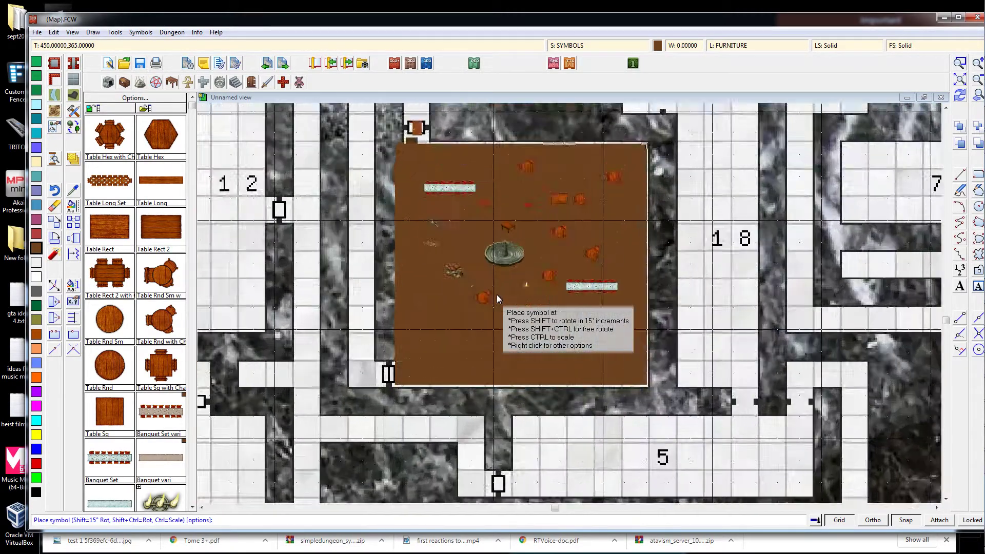
pyautogui.scroll(2, 497, 295)
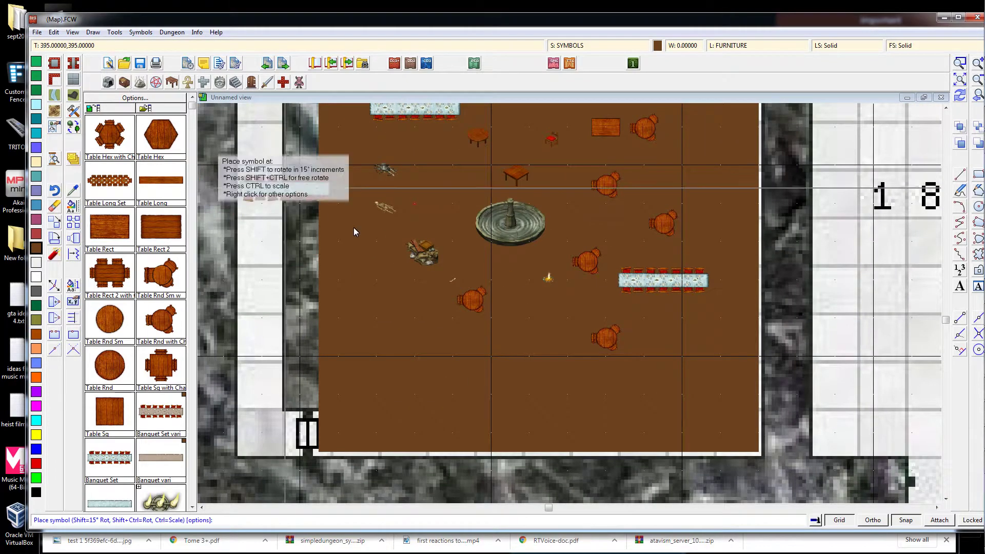
# Survey the unfurnished rooms and corridors north of the brown room, including rooms 9, 11 and 17, and the overall dungeon layout.
pyautogui.scroll(-6, 518, 248)
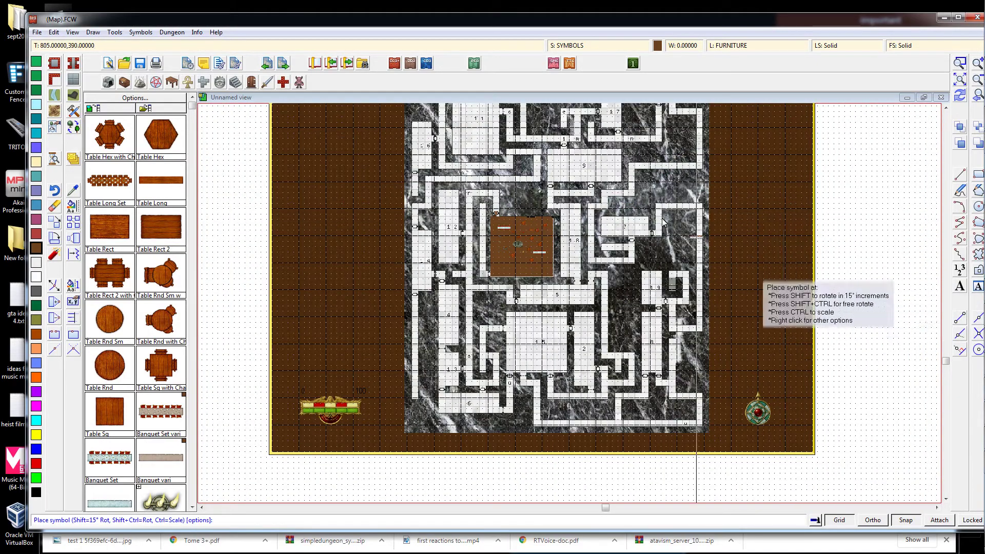
pyautogui.scroll(3, 667, 126)
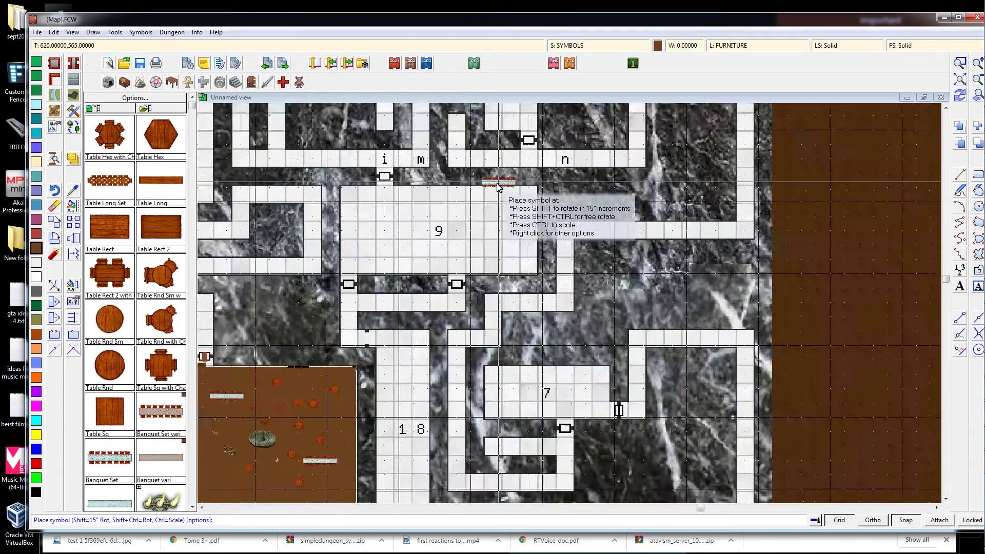
pyautogui.scroll(-2, 410, 175)
pyautogui.scroll(4, 364, 164)
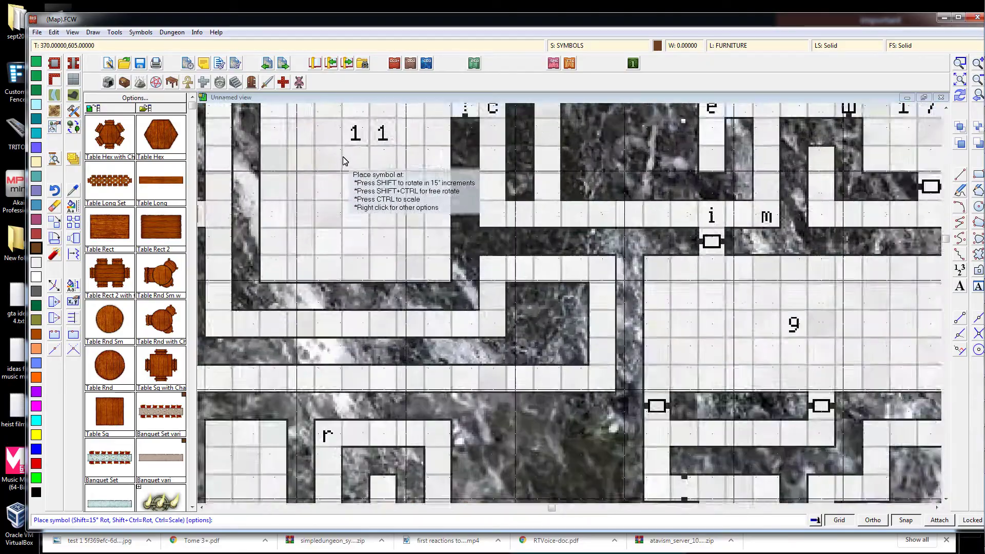
pyautogui.scroll(-5, 416, 178)
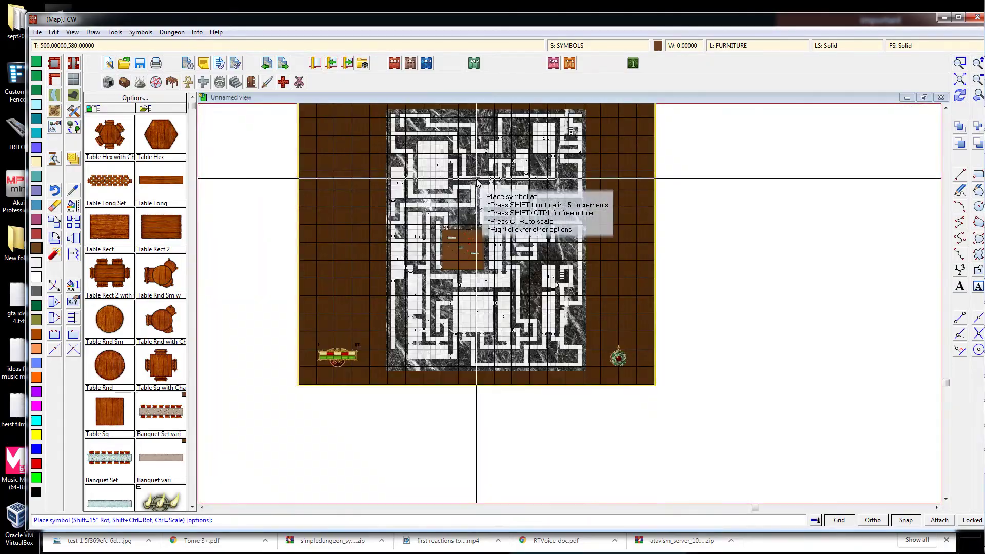
pyautogui.scroll(6, 488, 149)
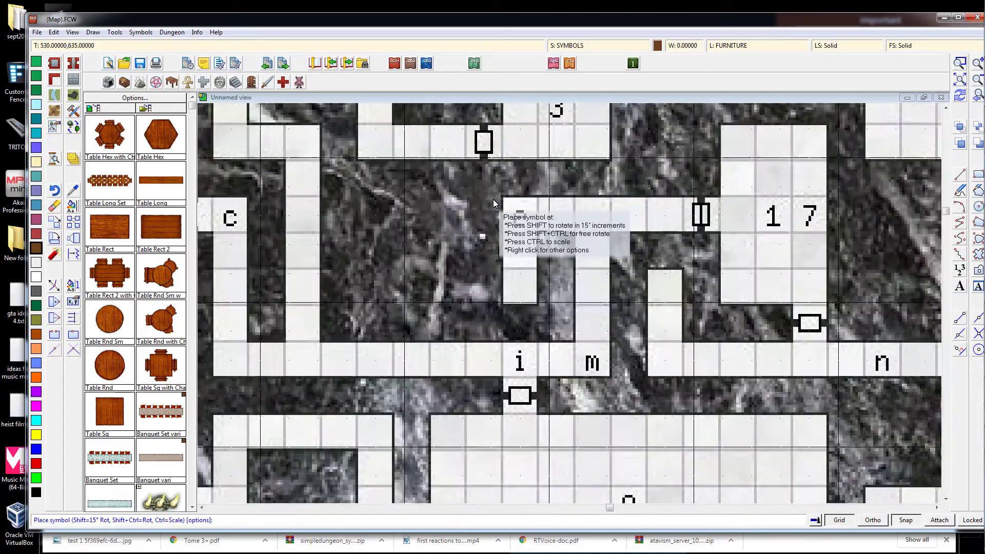
pyautogui.scroll(-6, 491, 209)
pyautogui.scroll(3, 479, 238)
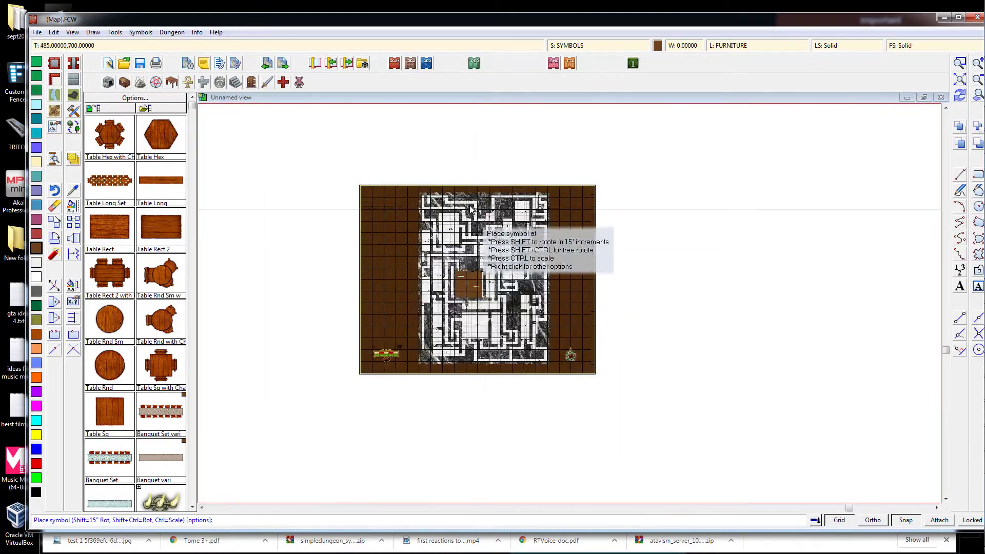
pyautogui.scroll(-3, 491, 251)
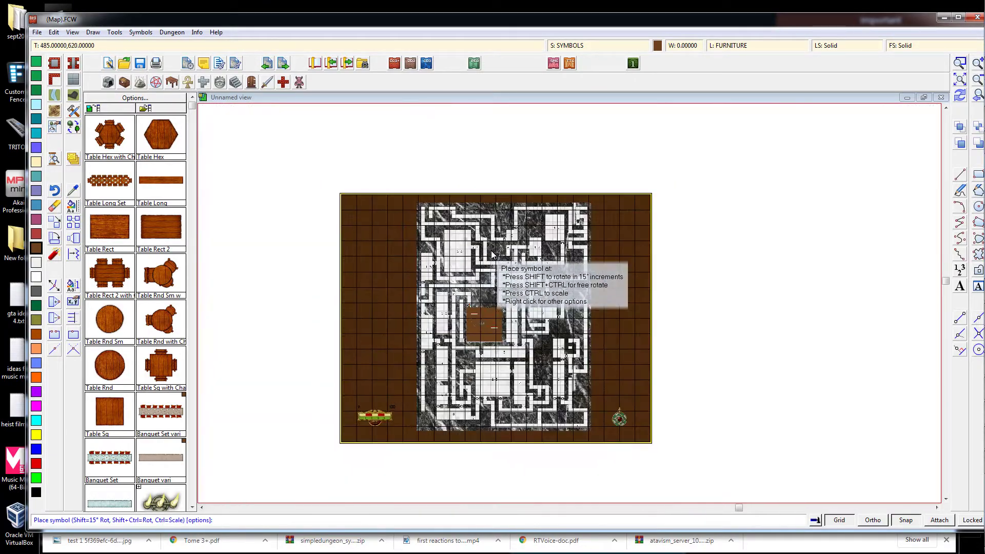
pyautogui.scroll(6, 490, 251)
pyautogui.scroll(-4, 491, 251)
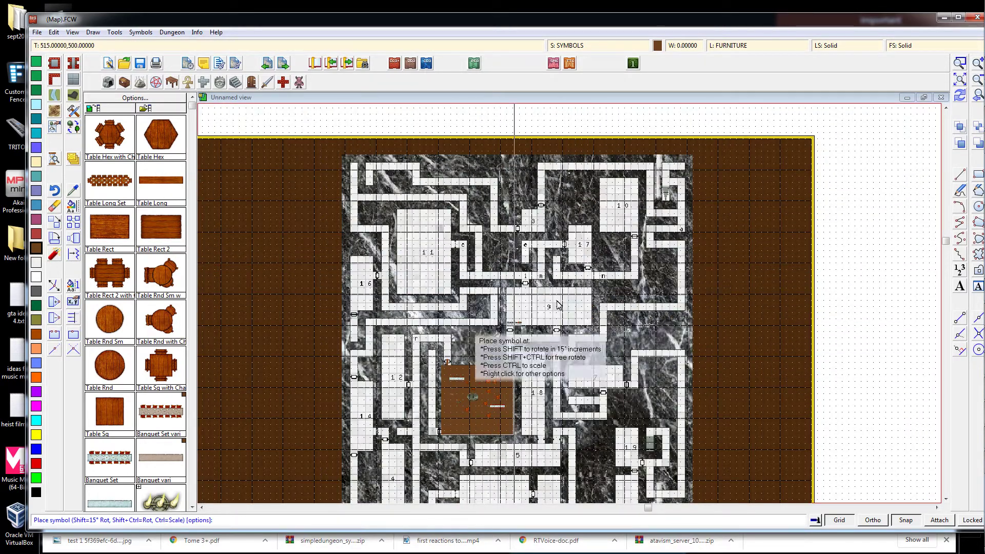
pyautogui.scroll(-1, 504, 272)
pyautogui.scroll(5, 504, 272)
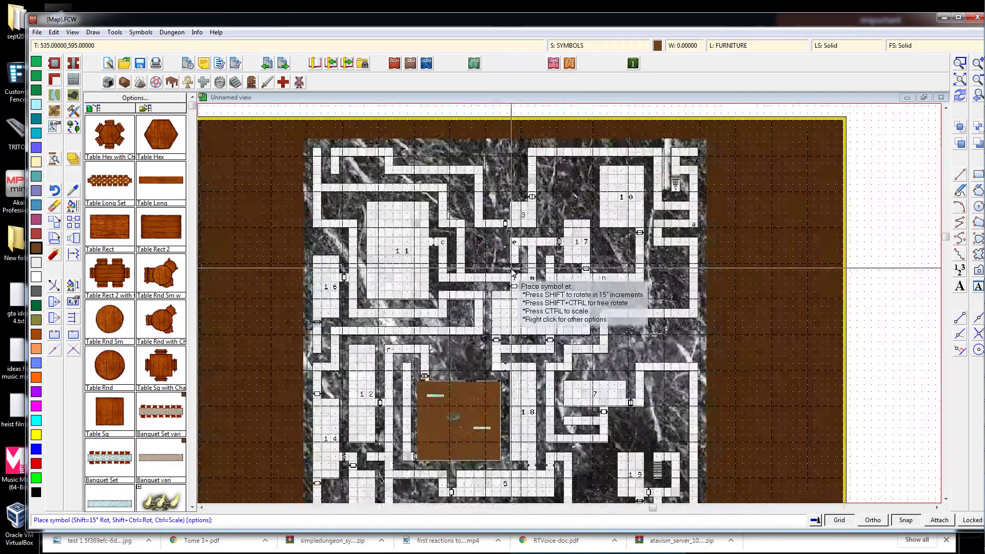
pyautogui.scroll(-2, 504, 272)
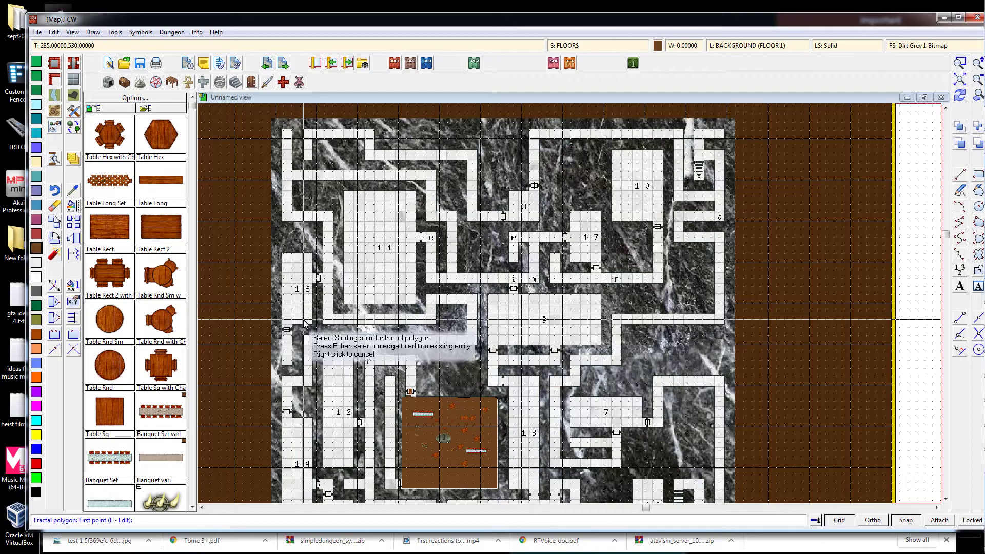
# Look over the dungeon for areas to cover with a Dirt Grey 1 fractal polygon floor, from the northern rooms to the full map.
pyautogui.scroll(-3, 518, 295)
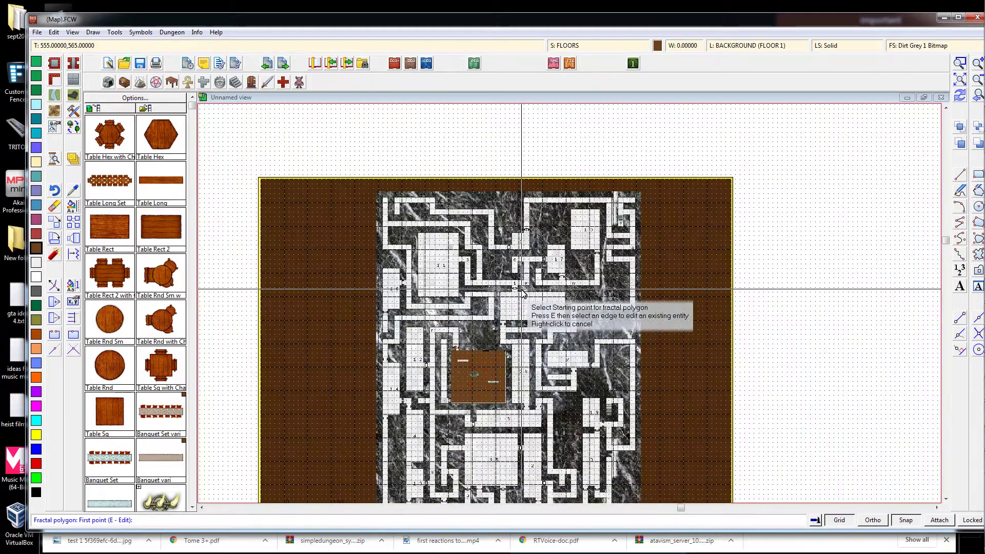
pyautogui.scroll(3, 523, 293)
pyautogui.scroll(-3, 522, 293)
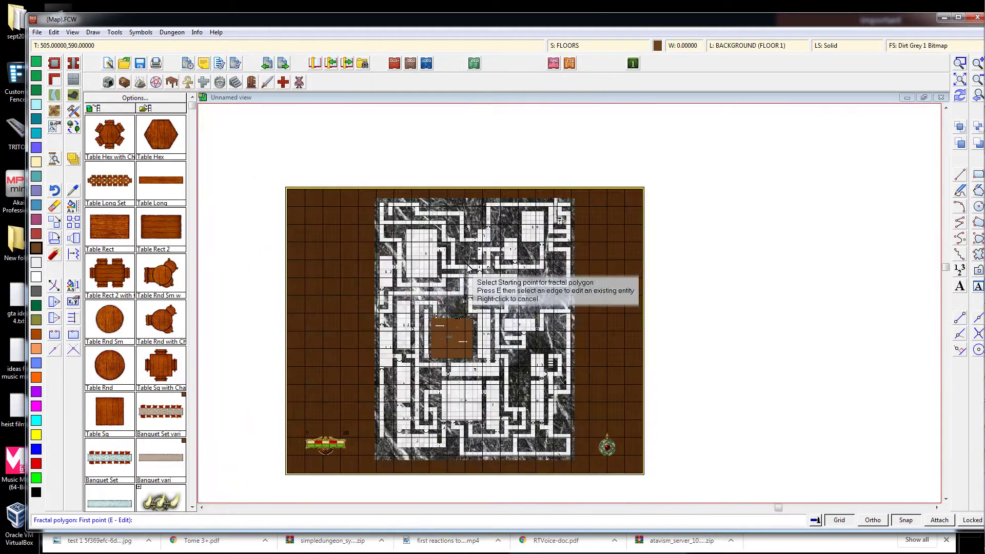
pyautogui.scroll(3, 411, 241)
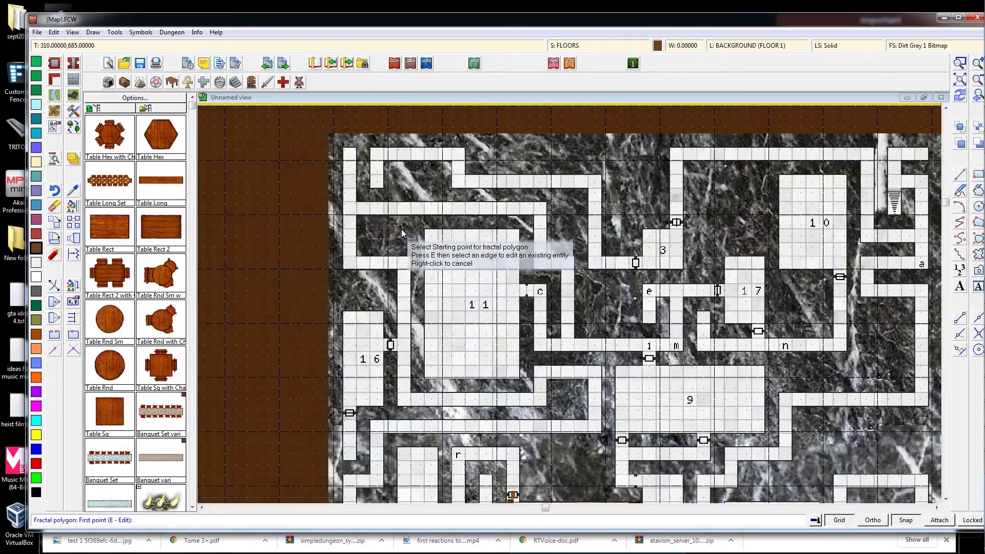
pyautogui.scroll(-5, 453, 234)
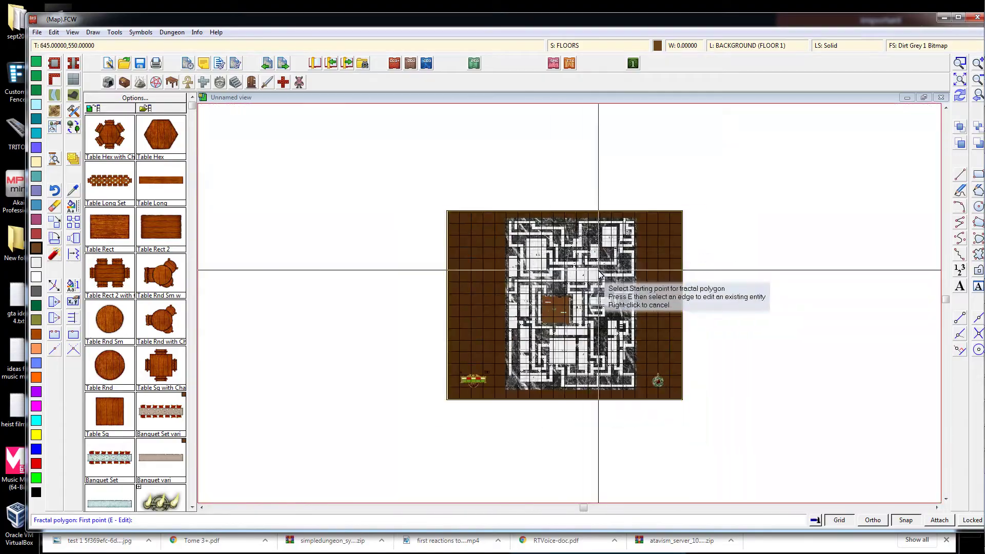
pyautogui.scroll(2, 648, 290)
pyautogui.scroll(2, 403, 270)
pyautogui.scroll(-4, 404, 270)
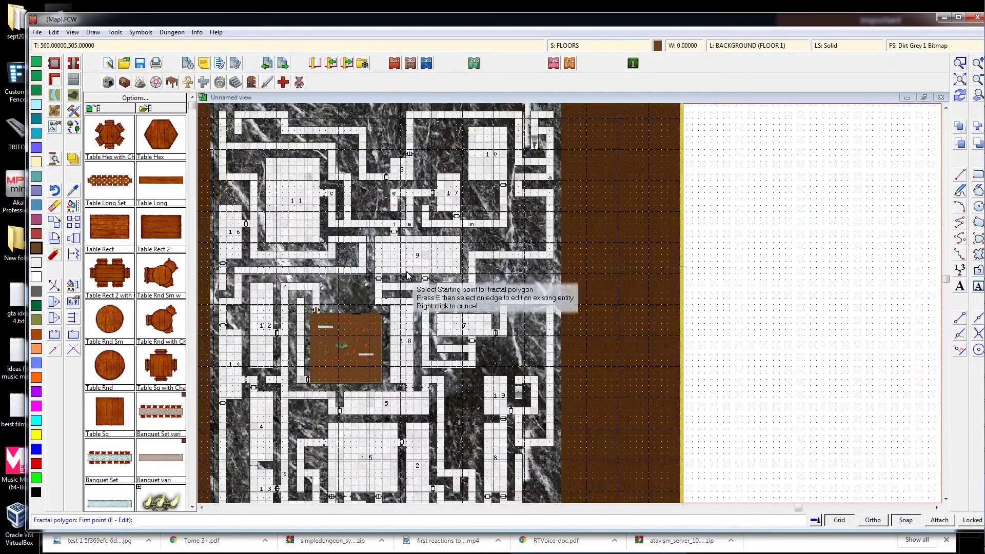
# Examine the marble dungeon's rooms 7, 9, 11, 16, 17 and 18 and connecting corridors, comparing them with the full map layout.
pyautogui.scroll(4, 293, 223)
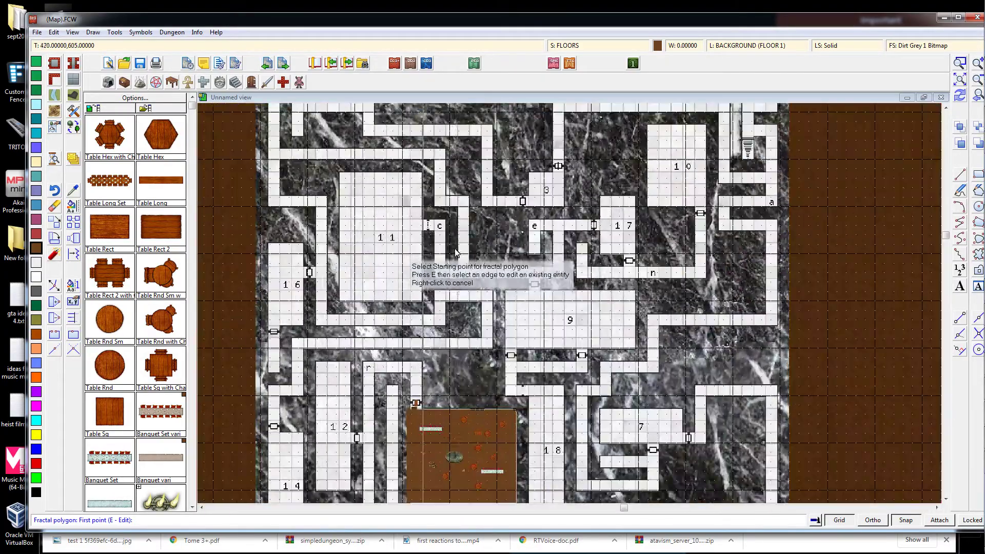
pyautogui.scroll(-4, 451, 279)
pyautogui.scroll(2, 607, 377)
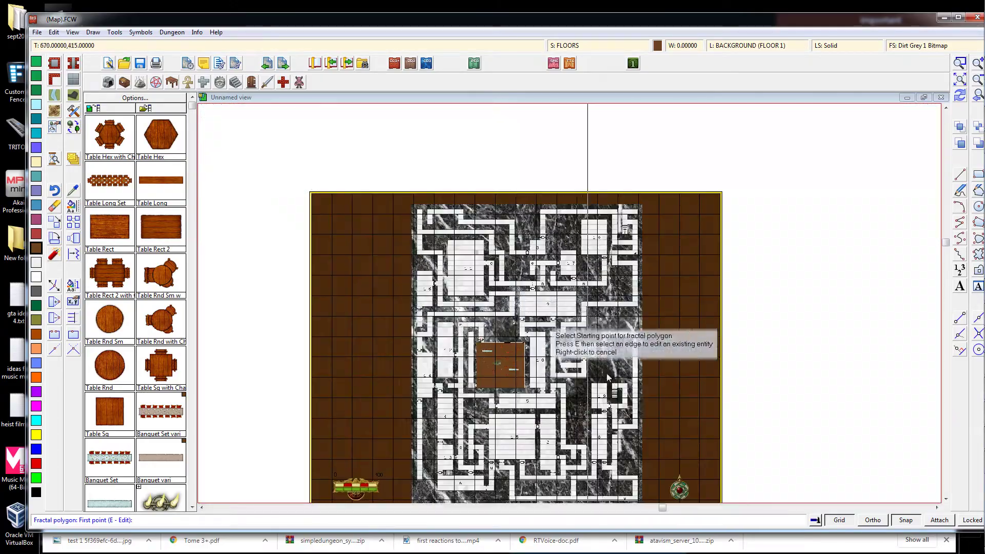
pyautogui.scroll(4, 499, 339)
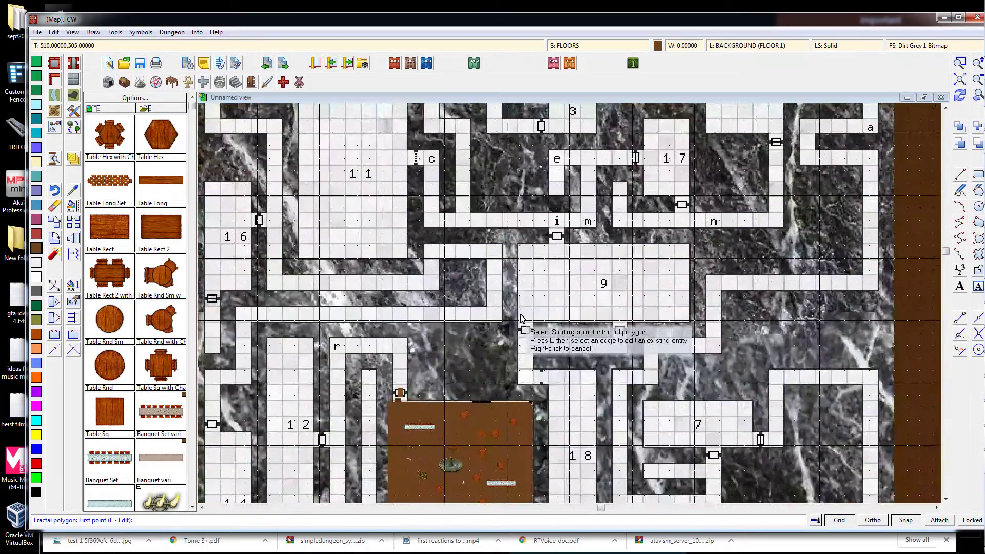
pyautogui.scroll(-1, 518, 312)
pyautogui.scroll(-2, 526, 310)
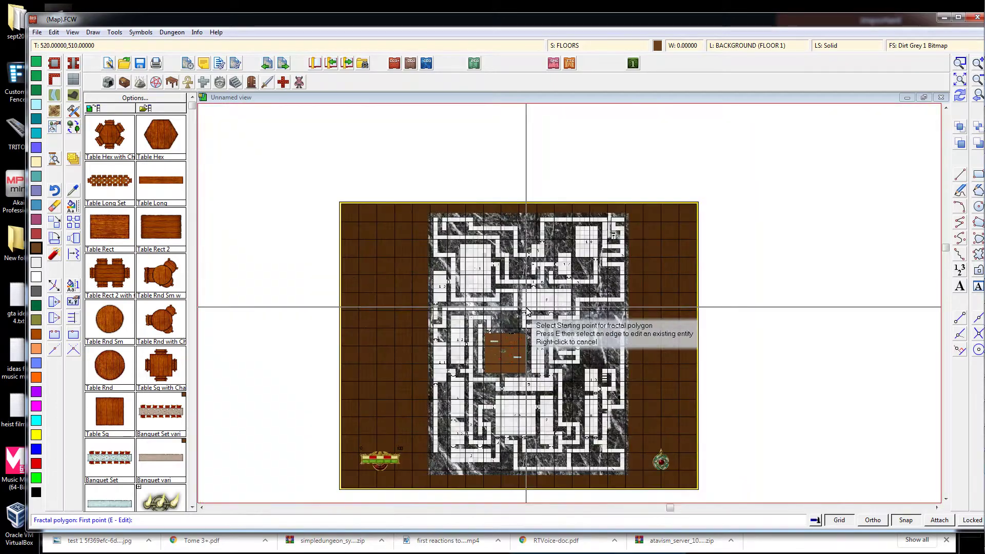
pyautogui.scroll(3, 528, 322)
pyautogui.scroll(-4, 523, 287)
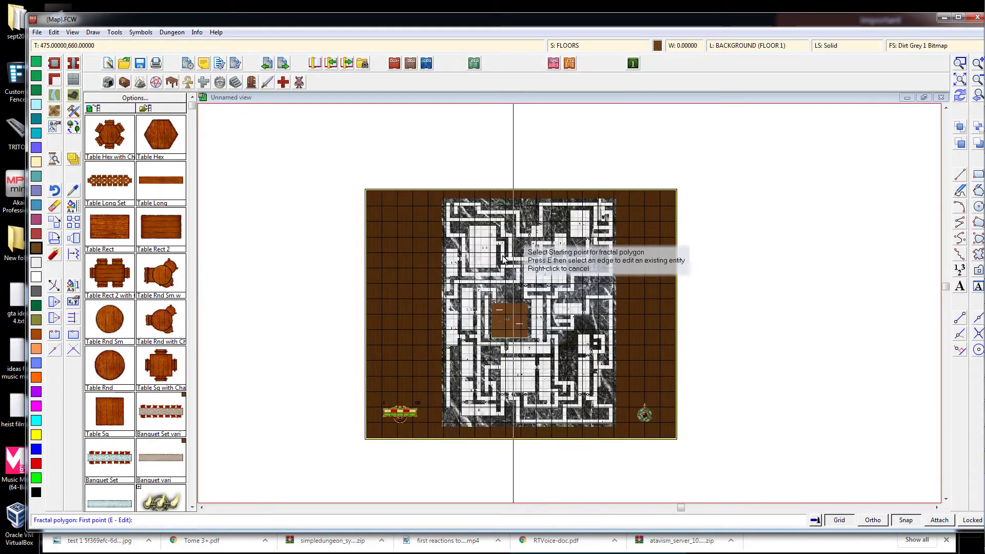
pyautogui.scroll(5, 539, 288)
pyautogui.scroll(-5, 539, 287)
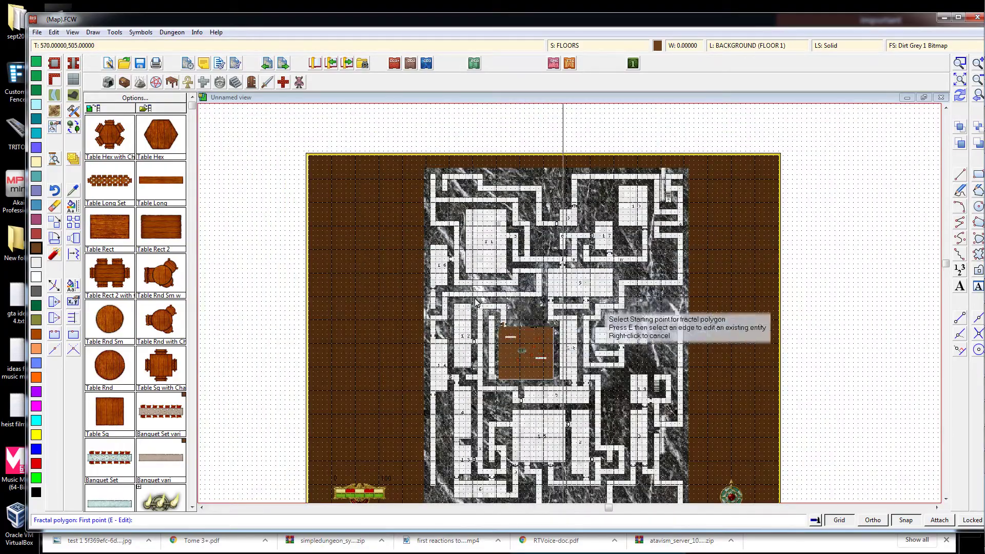
pyautogui.scroll(5, 538, 303)
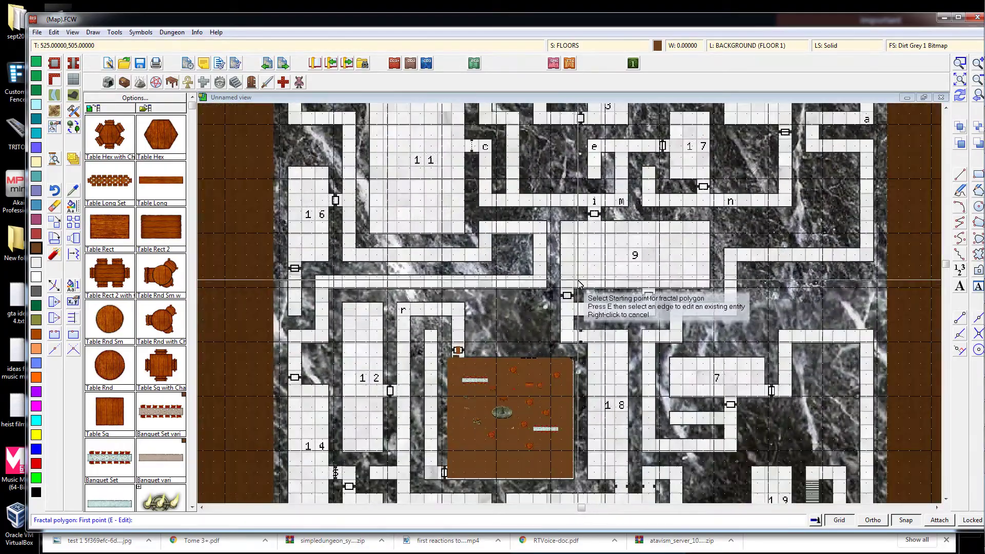
pyautogui.scroll(-5, 579, 284)
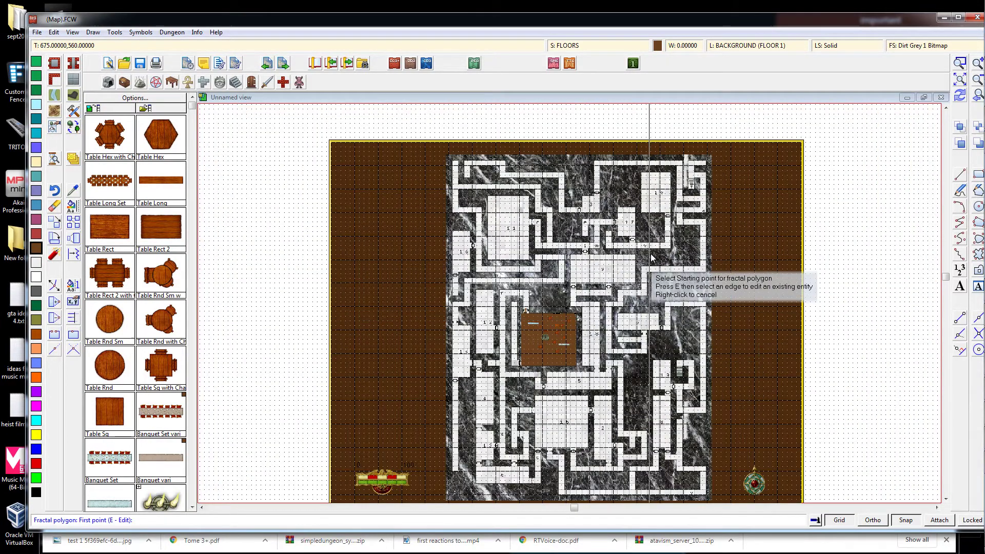
pyautogui.scroll(5, 628, 251)
pyautogui.scroll(-5, 464, 281)
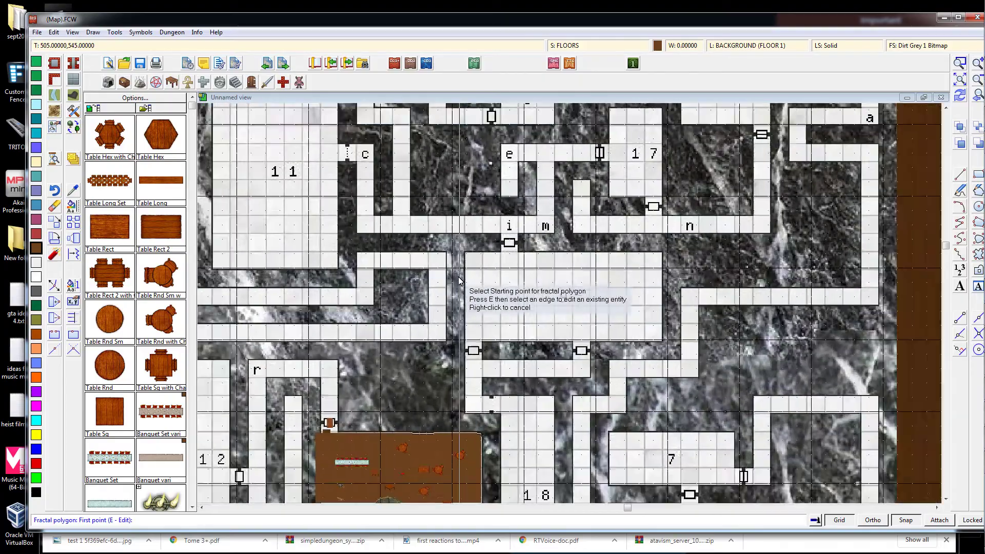
pyautogui.scroll(6, 464, 281)
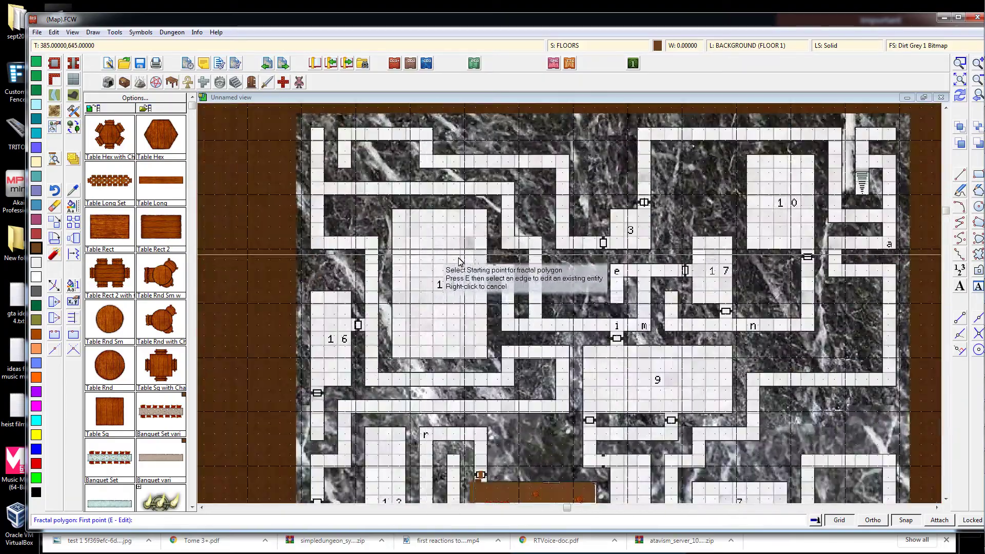
pyautogui.scroll(-6, 516, 302)
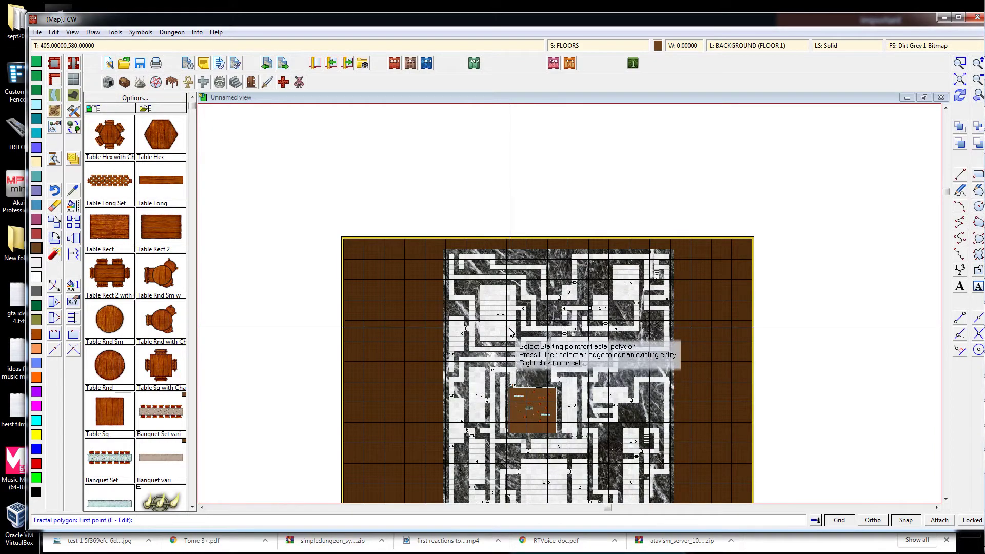
pyautogui.scroll(-1, 785, 328)
pyautogui.scroll(2, 648, 326)
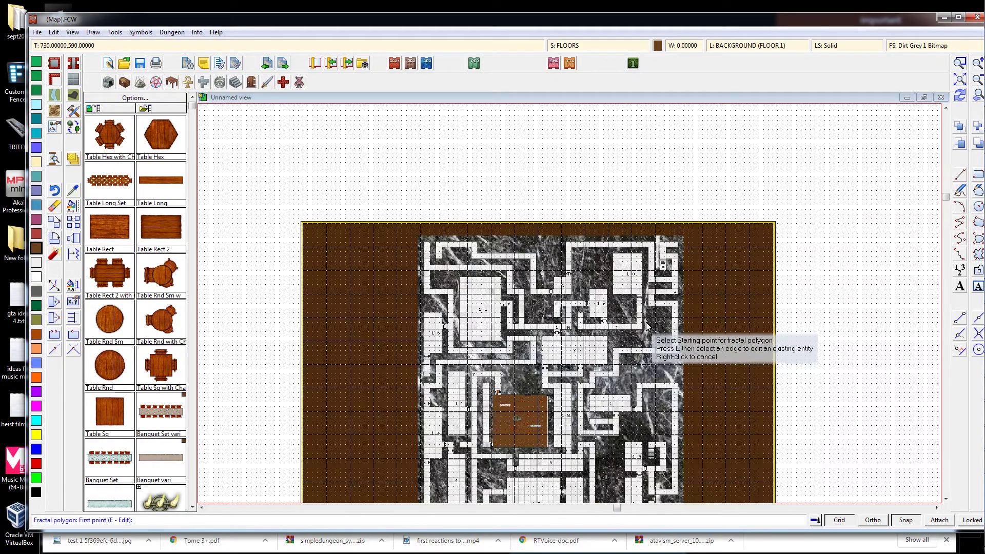
pyautogui.scroll(1, 618, 331)
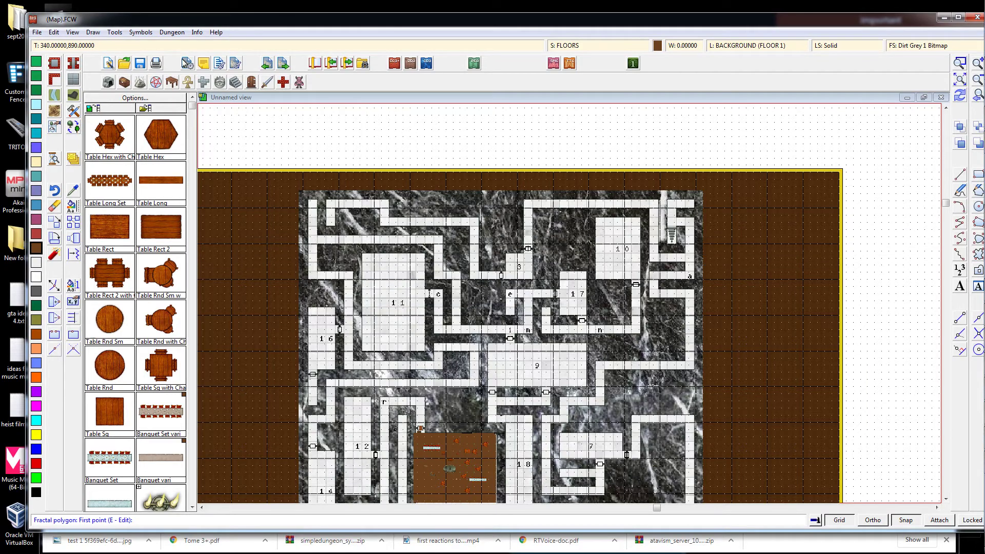
# Place a Cultist Priest symbol from the DD3 Color Skirmish Evil catalog in the brown room, between its two northern round tables with chairs.
pyautogui.click(300, 83)
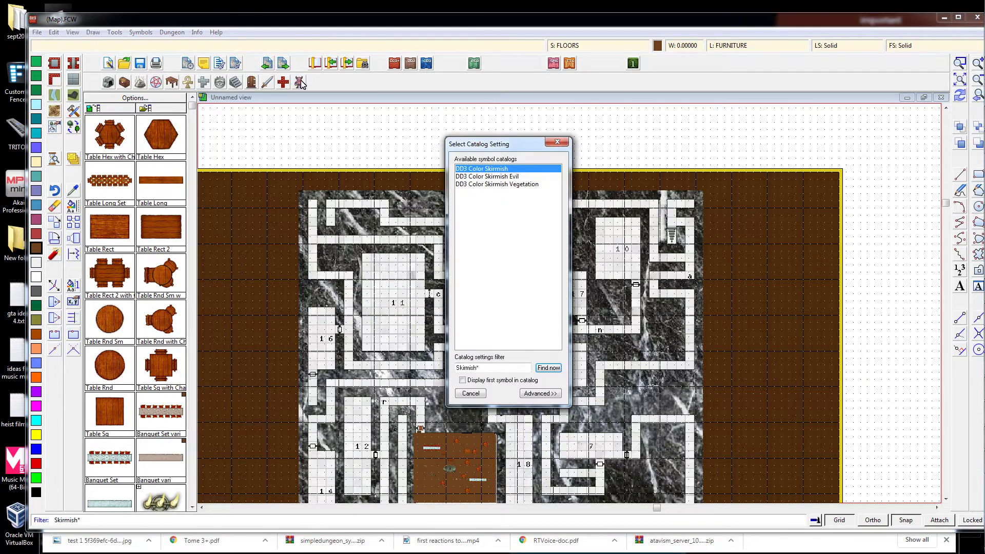
pyautogui.doubleClick(517, 177)
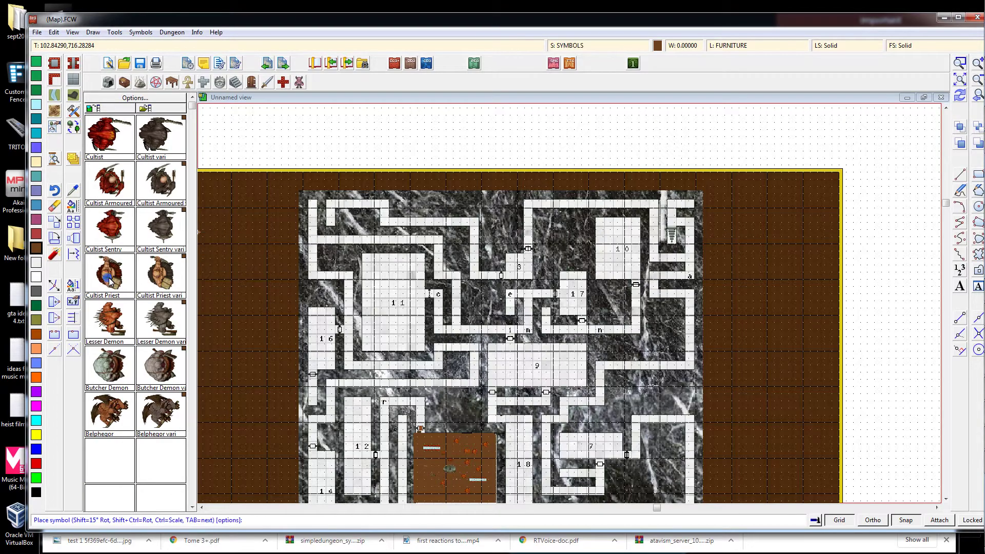
pyautogui.scroll(6, 472, 370)
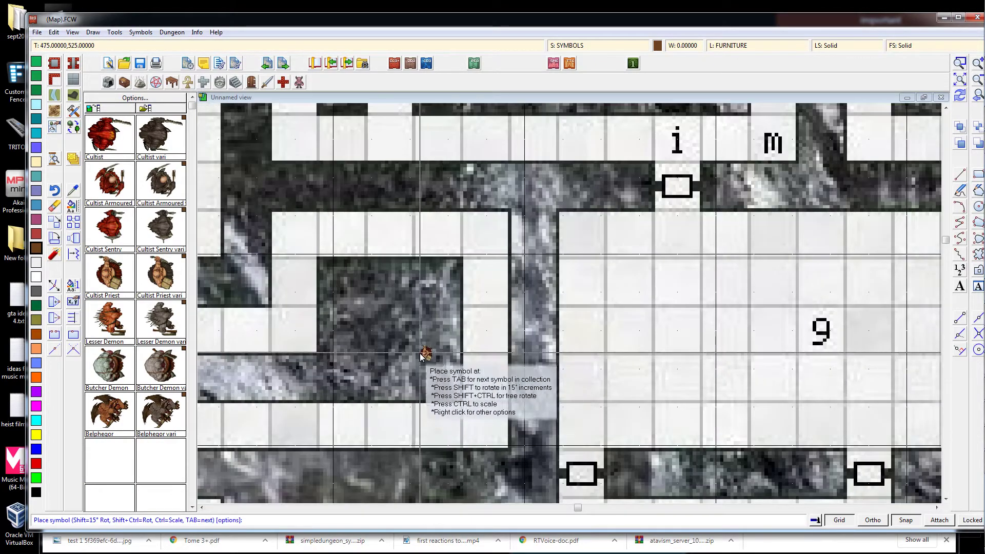
pyautogui.scroll(-6, 441, 364)
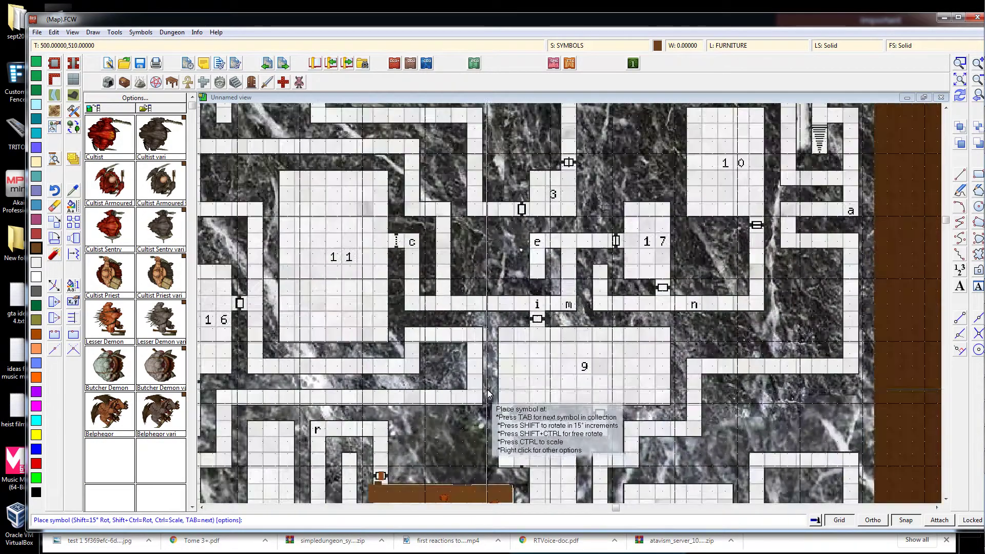
pyautogui.scroll(-3, 488, 394)
pyautogui.scroll(6, 486, 469)
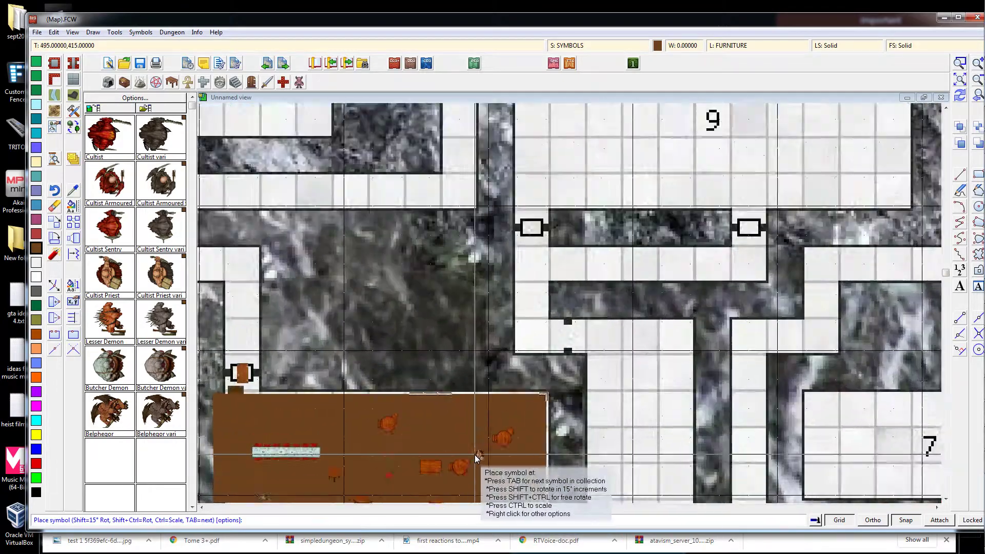
pyautogui.scroll(1, 451, 436)
pyautogui.click(435, 413)
pyautogui.scroll(4, 464, 436)
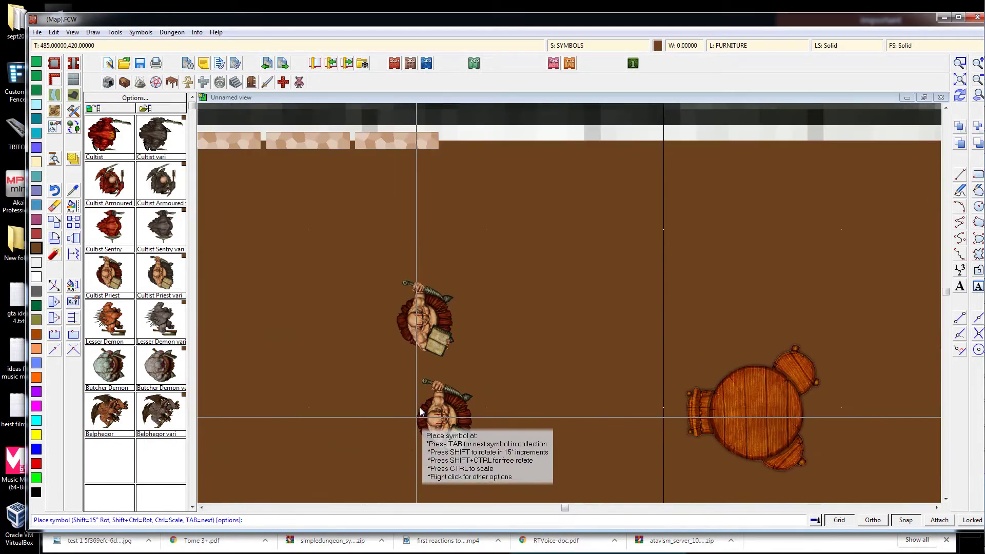
pyautogui.scroll(5, 420, 411)
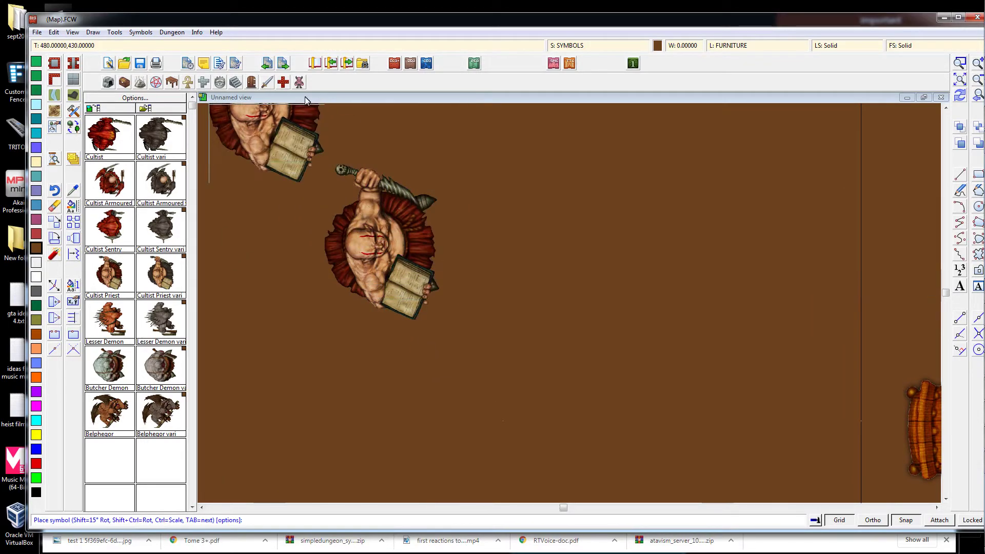
# Switch to the Perspectives tools and preview the P3a Gauntlet 1 and P3a Sword b 1 weapon symbols over the brown room.
pyautogui.click(474, 64)
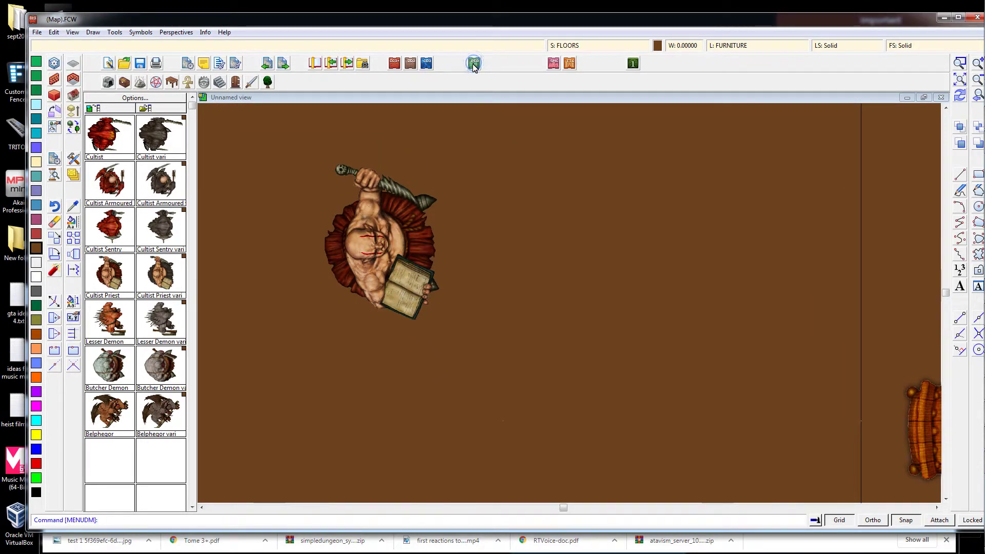
pyautogui.click(250, 83)
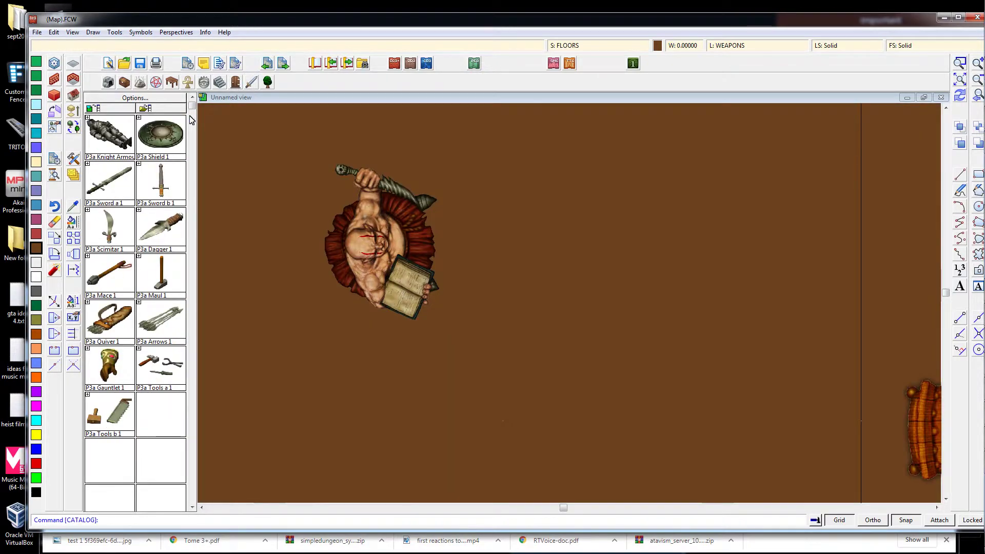
pyautogui.click(115, 370)
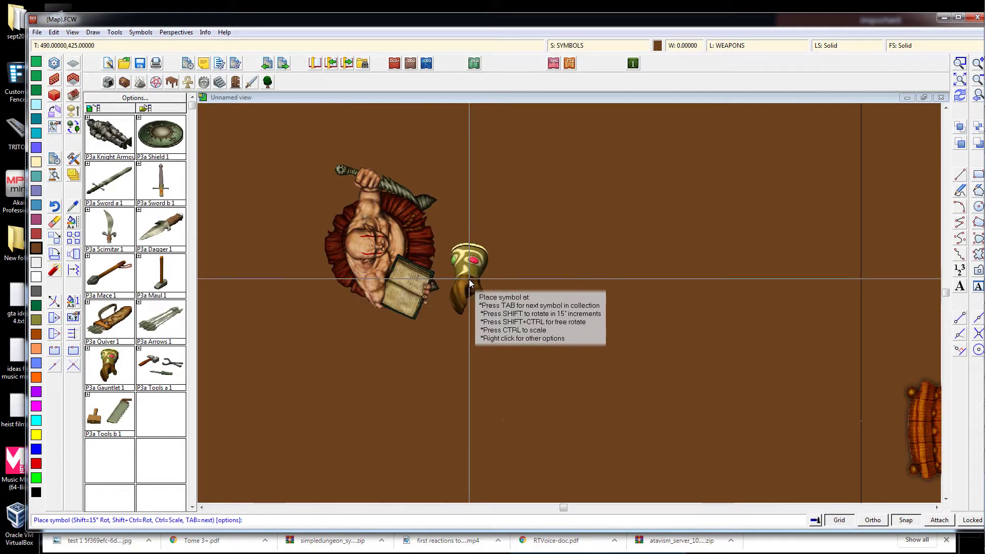
pyautogui.click(161, 182)
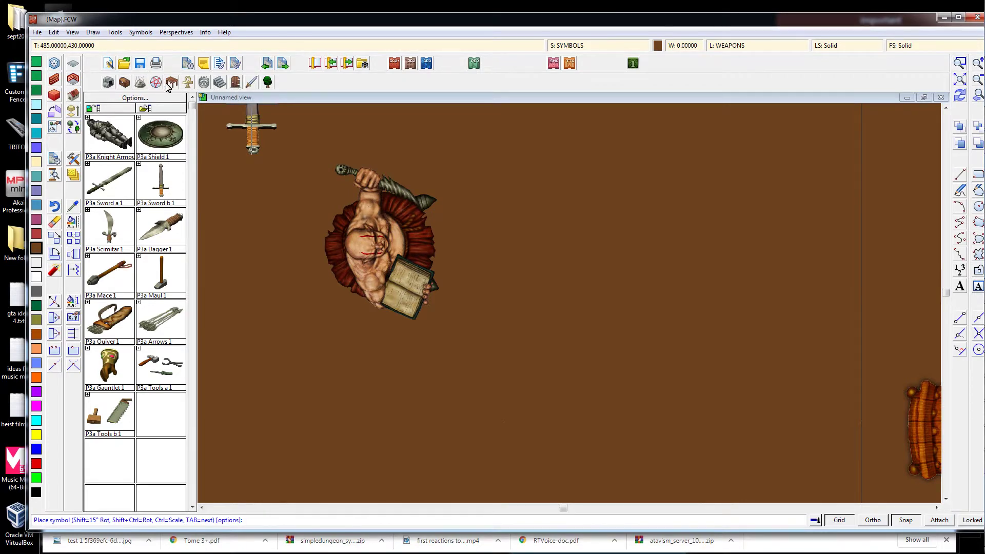
# Place two standing temple statues in the brown room: one with a raised arm east of the cultist priest, one with a spear north of the fountain.
pyautogui.click(189, 83)
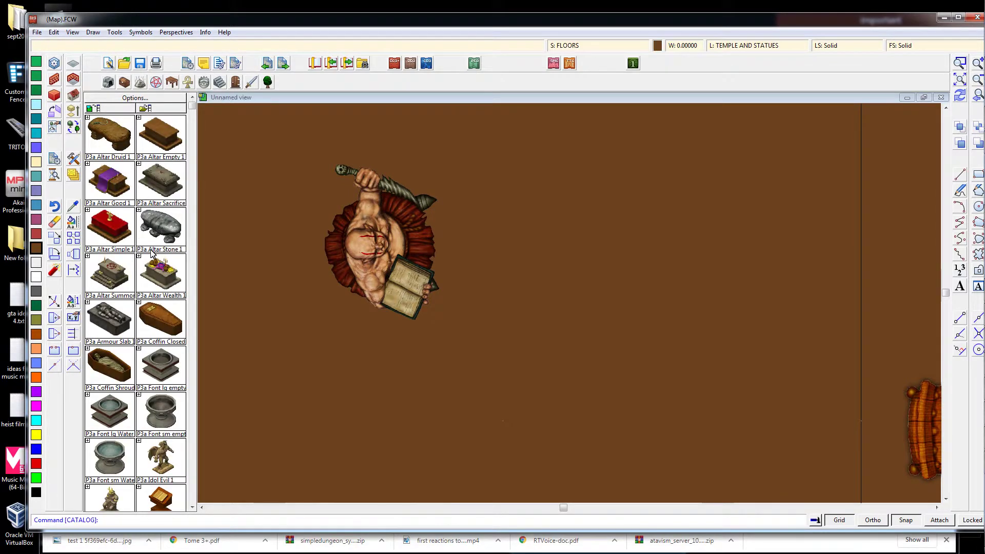
pyautogui.scroll(-2, 151, 253)
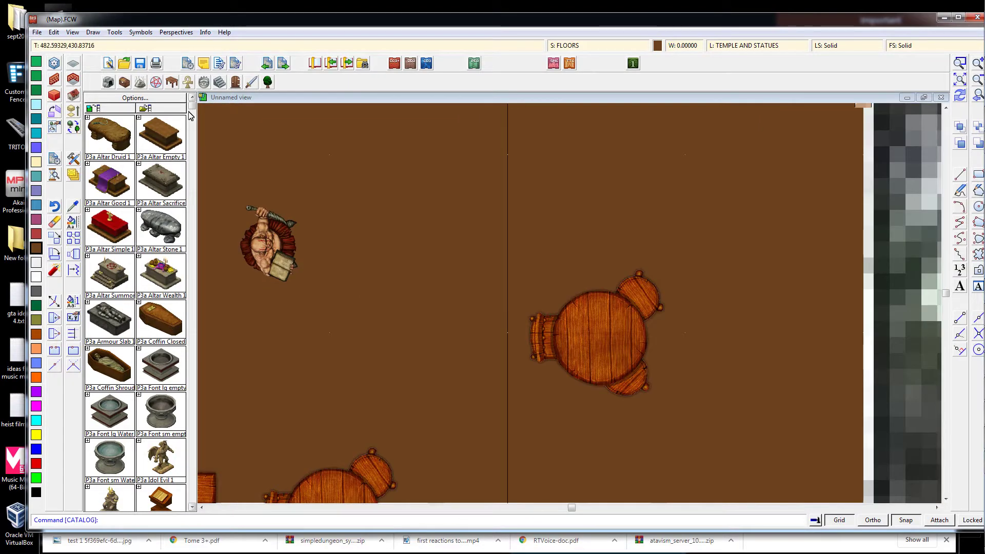
pyautogui.moveTo(197, 252); pyautogui.dragTo(197, 352)
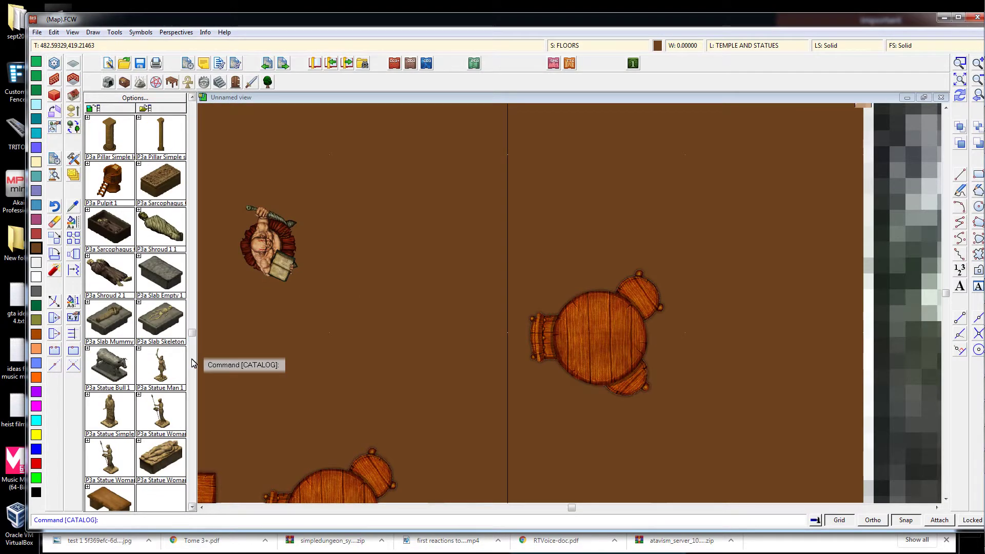
pyautogui.click(163, 405)
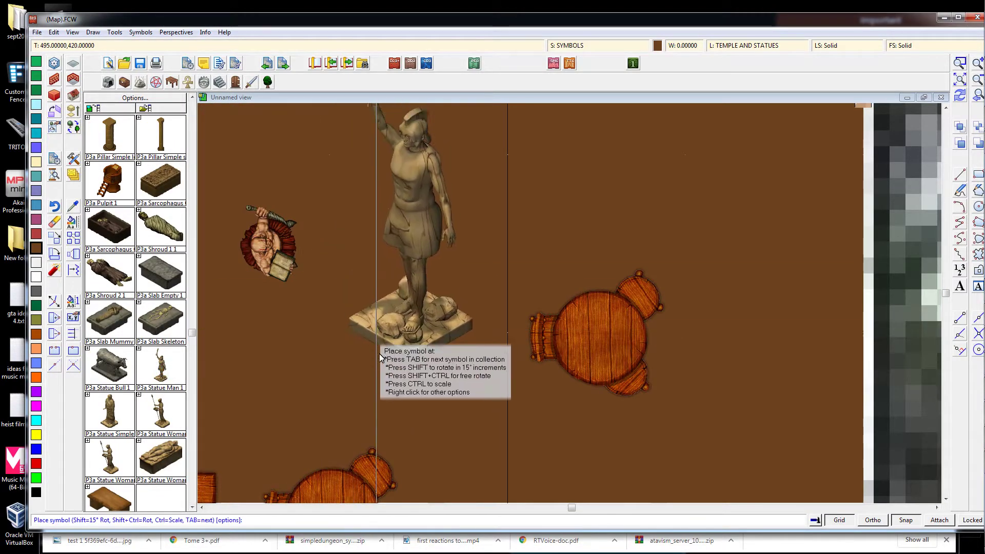
pyautogui.scroll(-4, 380, 357)
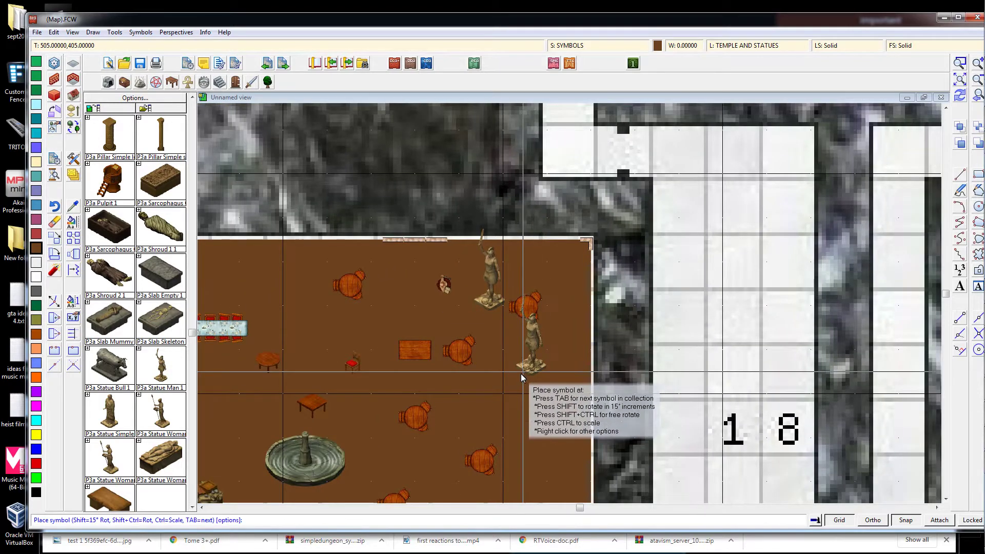
pyautogui.scroll(1, 415, 364)
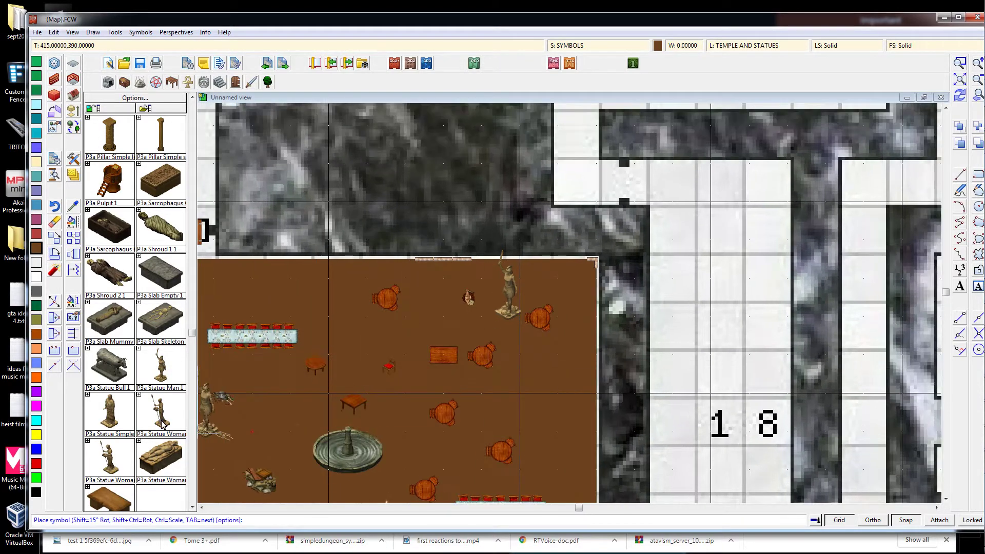
pyautogui.click(353, 345)
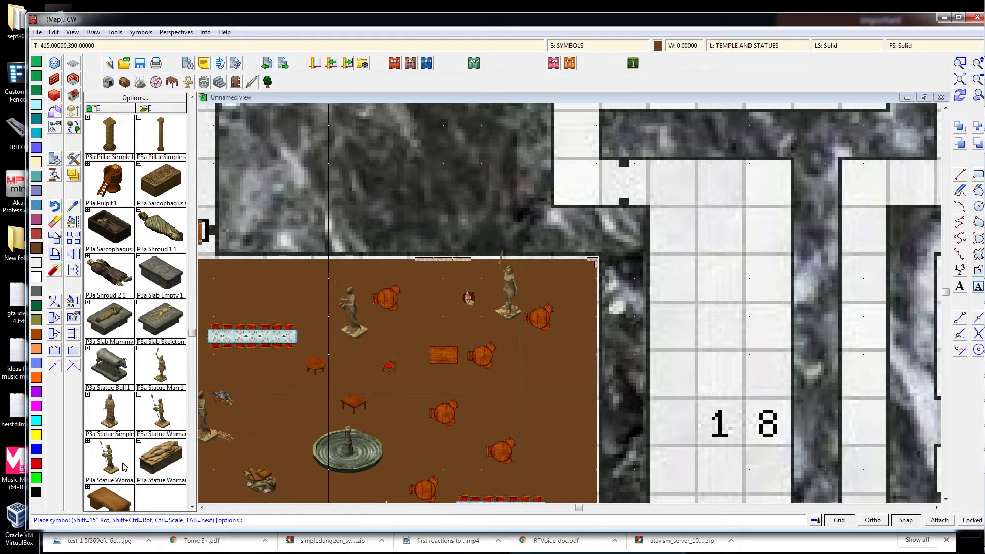
# Place a reclining woman statue near the brown room's east wall and a P3a Stone Table 1 just southwest of it.
pyautogui.click(165, 471)
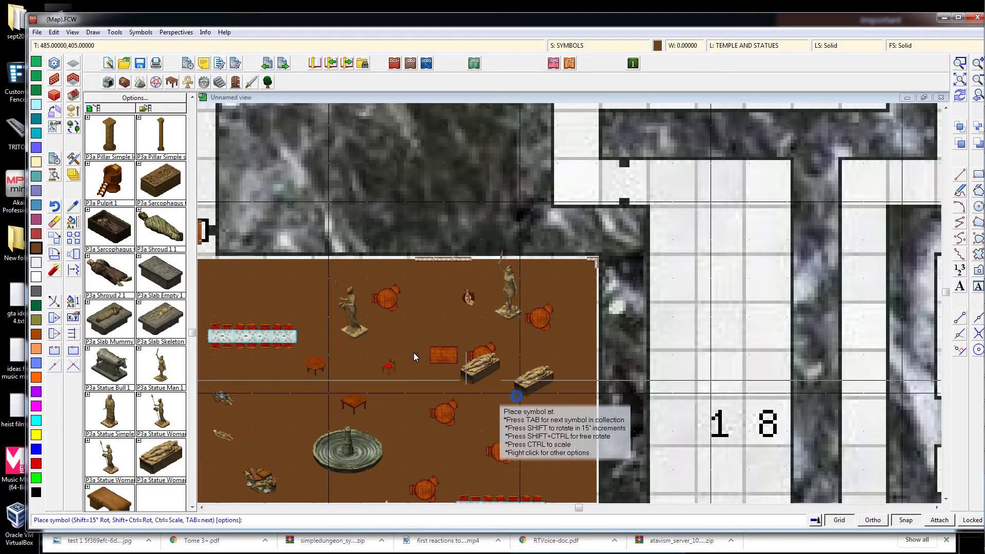
pyautogui.scroll(-1, 478, 339)
pyautogui.scroll(3, 402, 410)
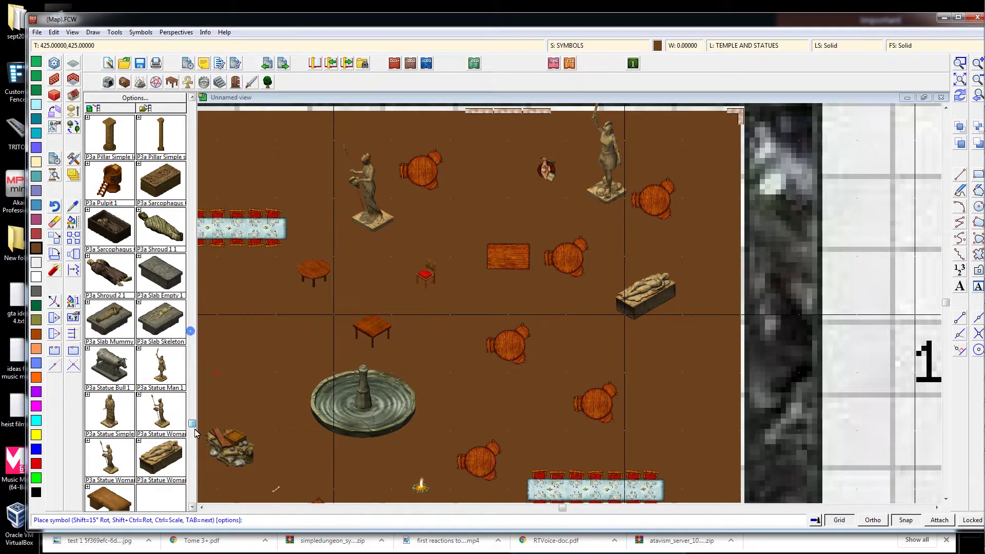
pyautogui.moveTo(196, 432); pyautogui.dragTo(189, 455)
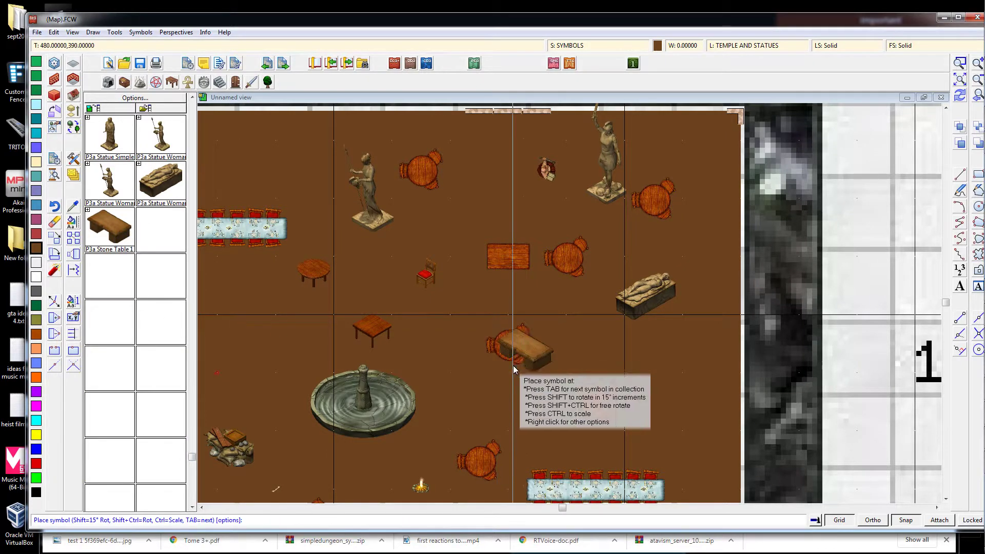
pyautogui.click(603, 368)
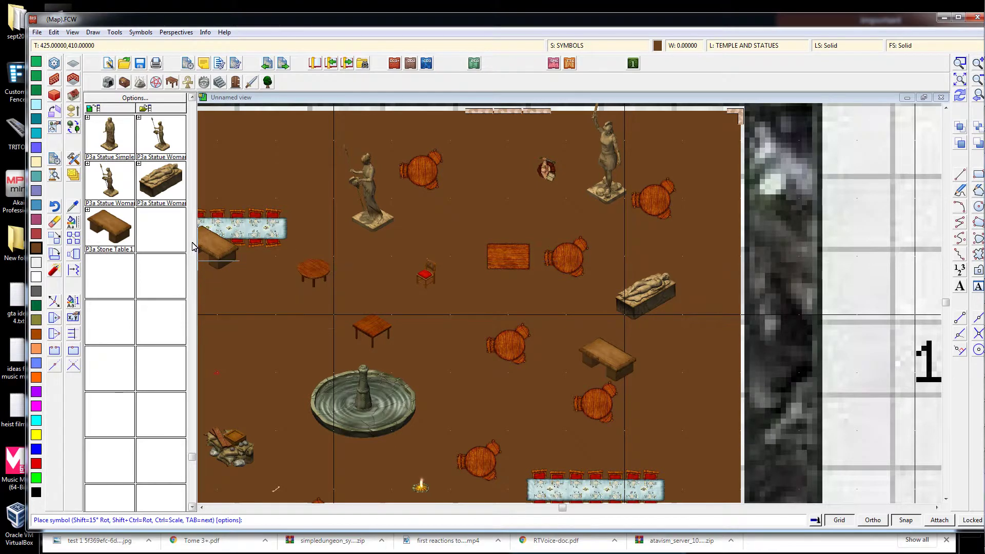
# Place a P3a Slab Empty 1 east of the spear statue and a P3a Statue Bull 1 just north of the square table.
pyautogui.click(192, 243)
pyautogui.click(192, 244)
pyautogui.click(193, 244)
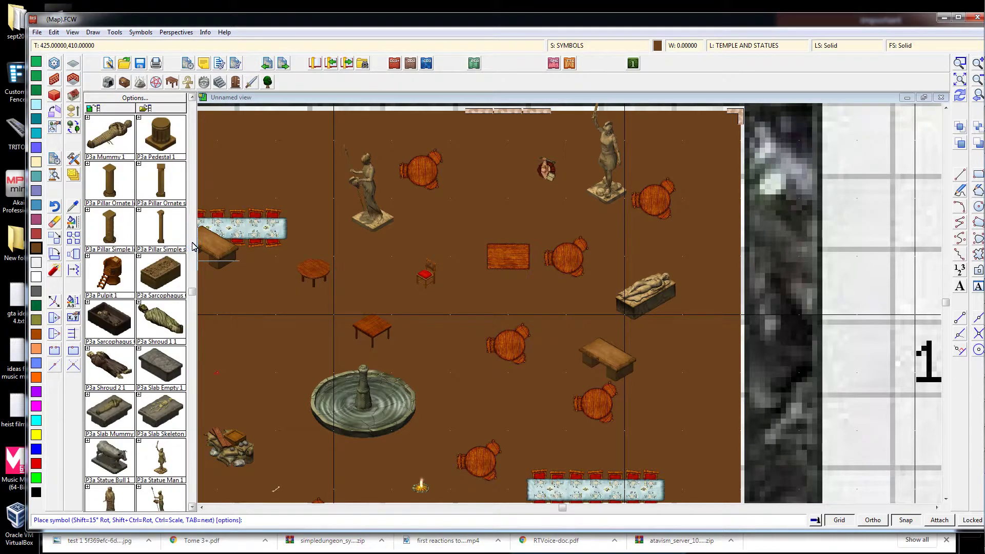
pyautogui.click(165, 366)
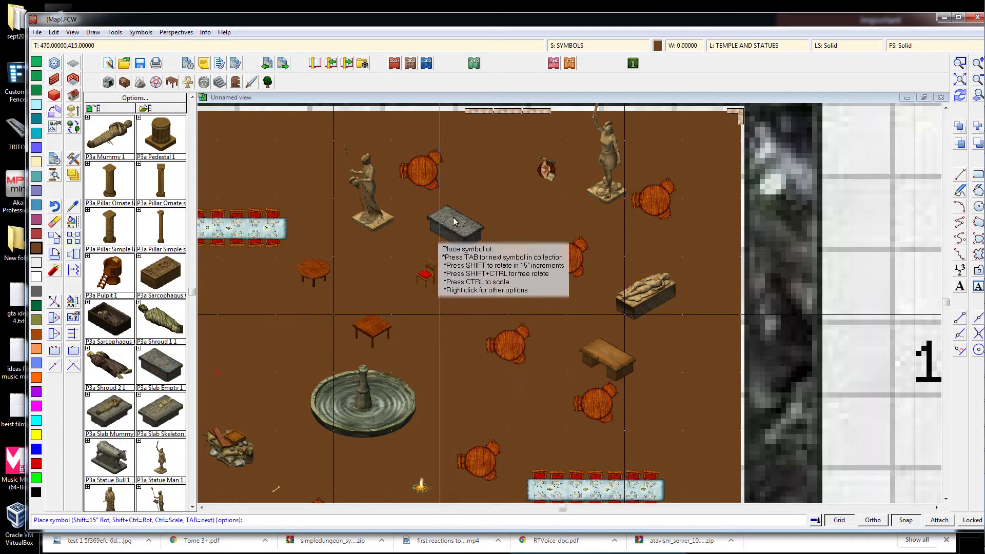
pyautogui.click(441, 206)
pyautogui.click(109, 459)
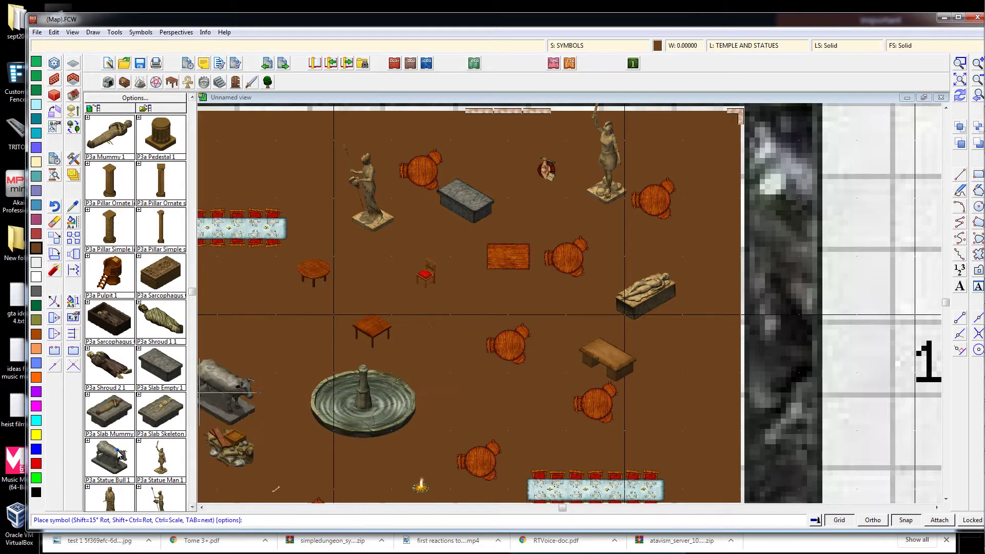
pyautogui.click(366, 281)
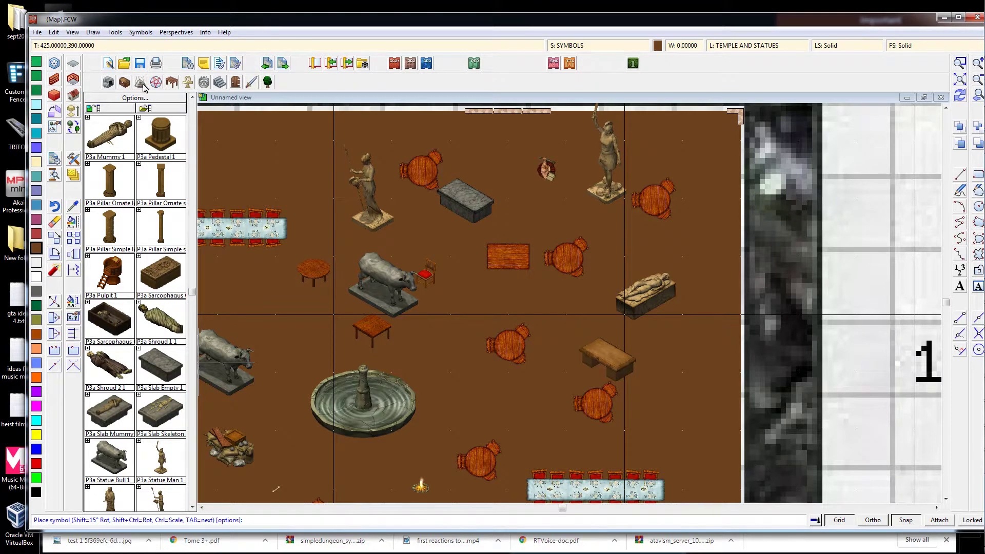
# Place a P3a Chair b 1 southeast of the bull statue and a P3a Banquet Table diagonally southeast of the fountain.
pyautogui.click(172, 82)
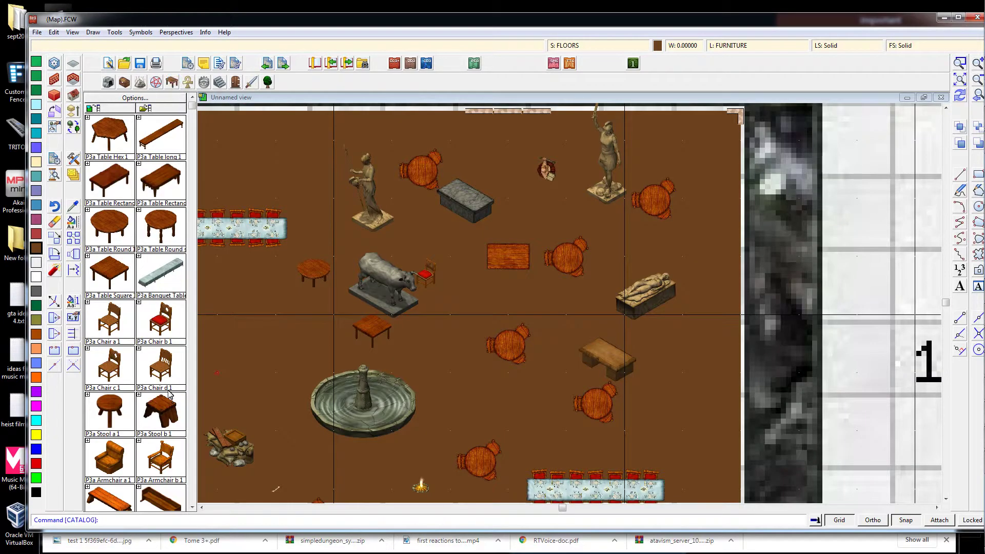
pyautogui.click(460, 312)
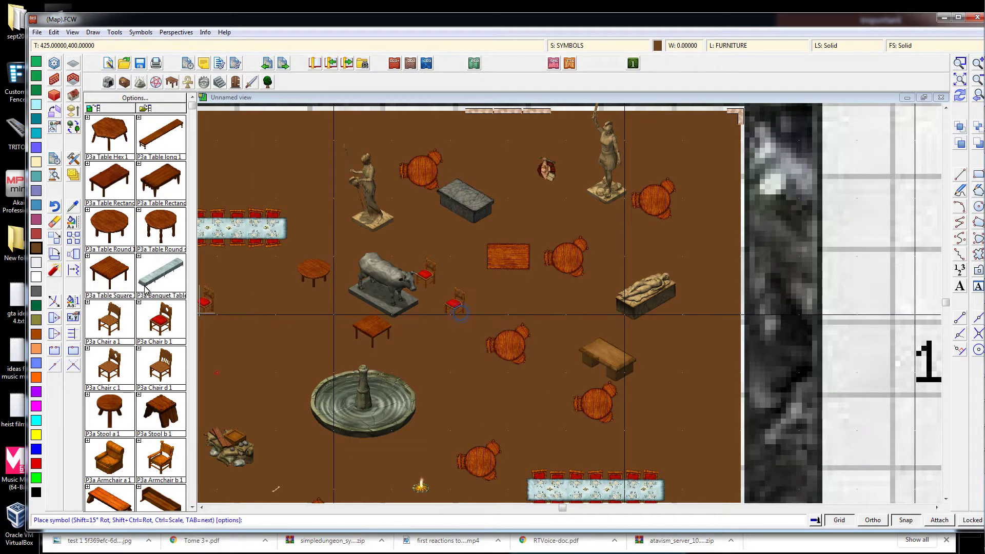
pyautogui.click(160, 282)
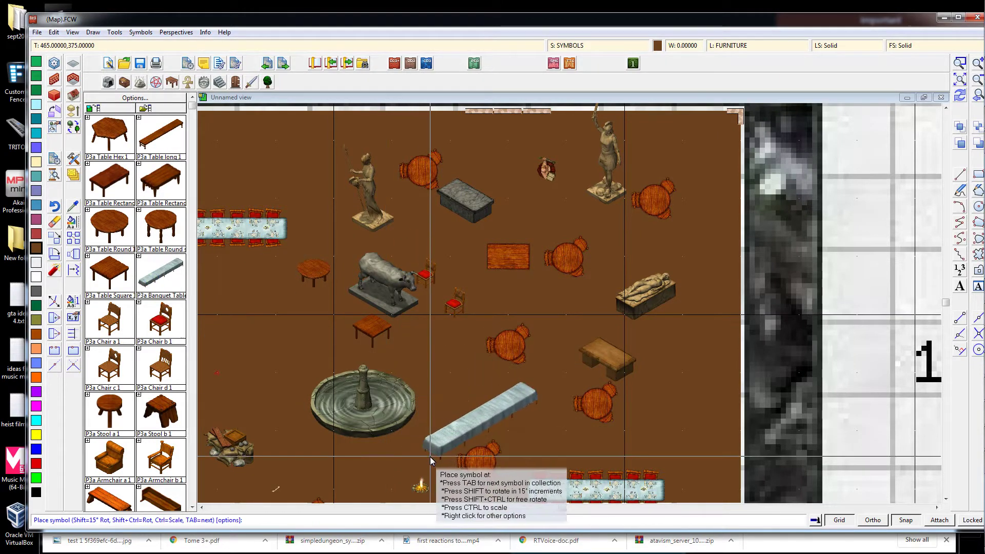
pyautogui.click(419, 452)
pyautogui.scroll(-3, 461, 318)
pyautogui.scroll(3, 485, 319)
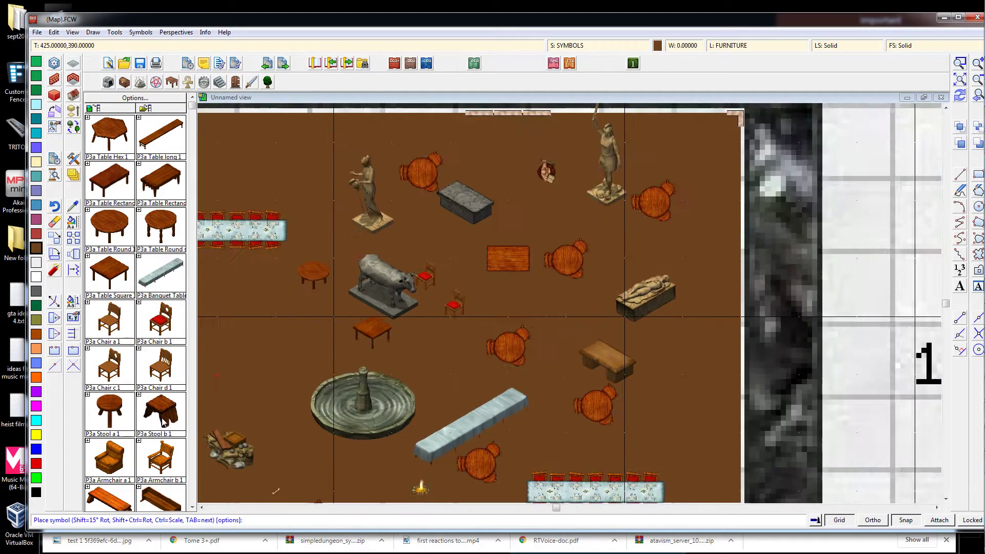
# Place a P3a Bottle d 1 from the containers and treasure symbols in the brown room, west of the square table.
pyautogui.scroll(-1, 487, 321)
pyautogui.scroll(-6, 386, 307)
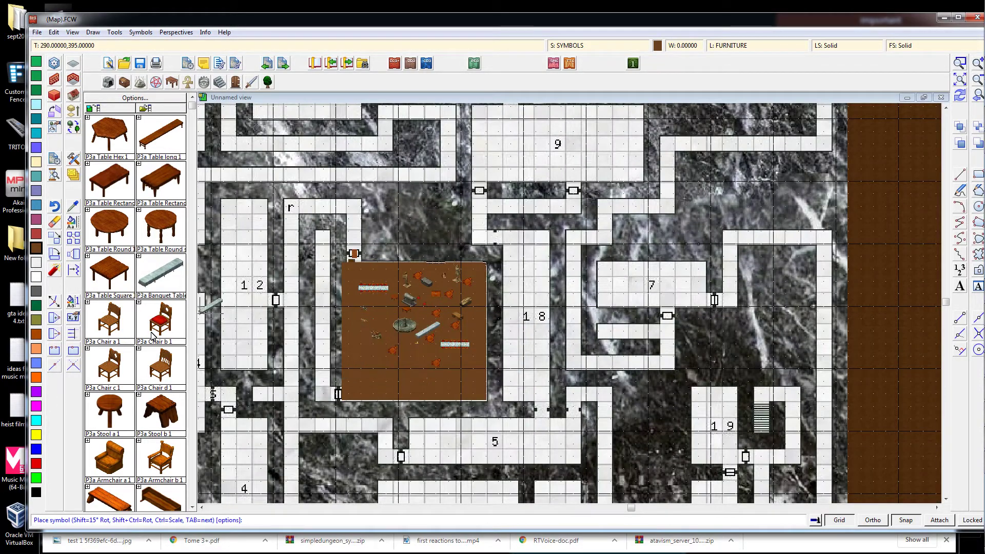
pyautogui.click(140, 82)
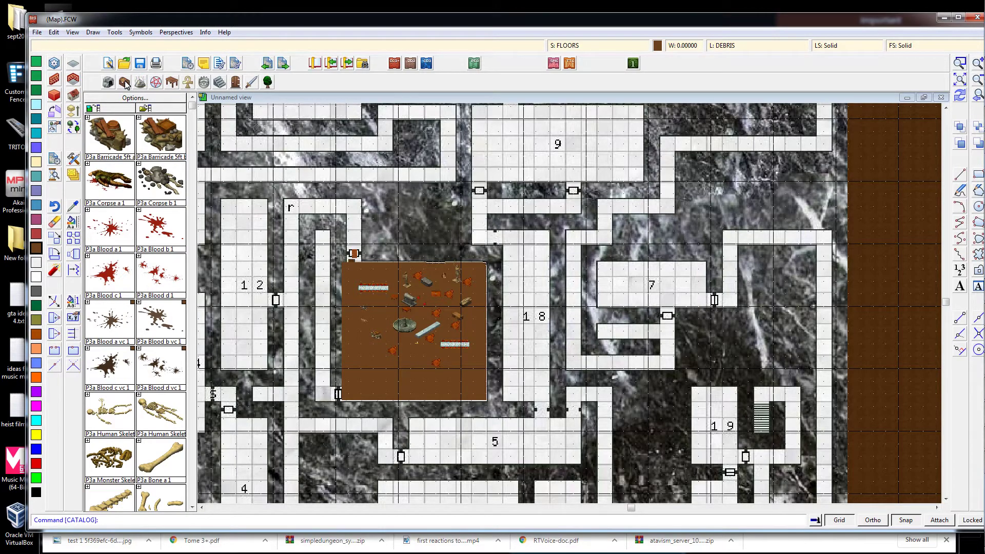
pyautogui.click(125, 83)
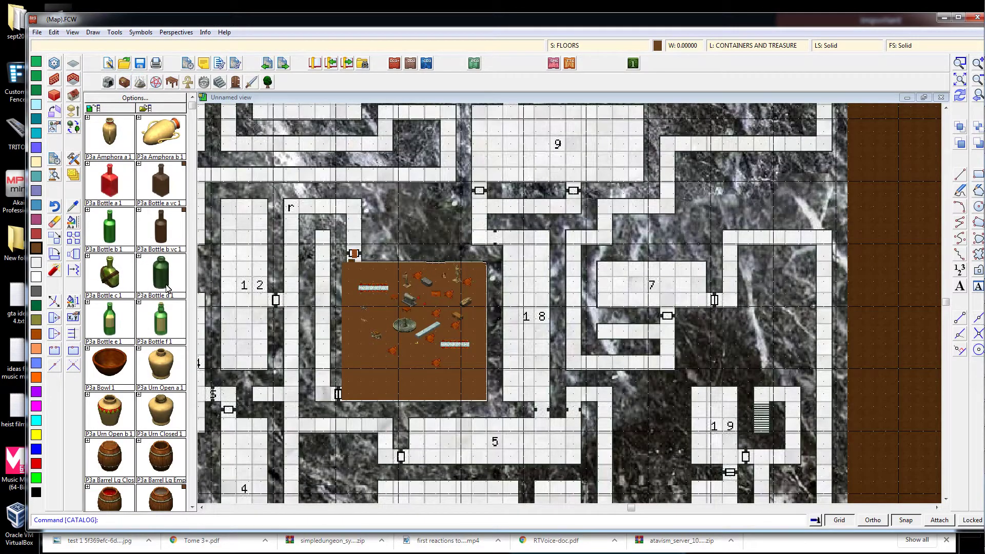
pyautogui.scroll(5, 370, 325)
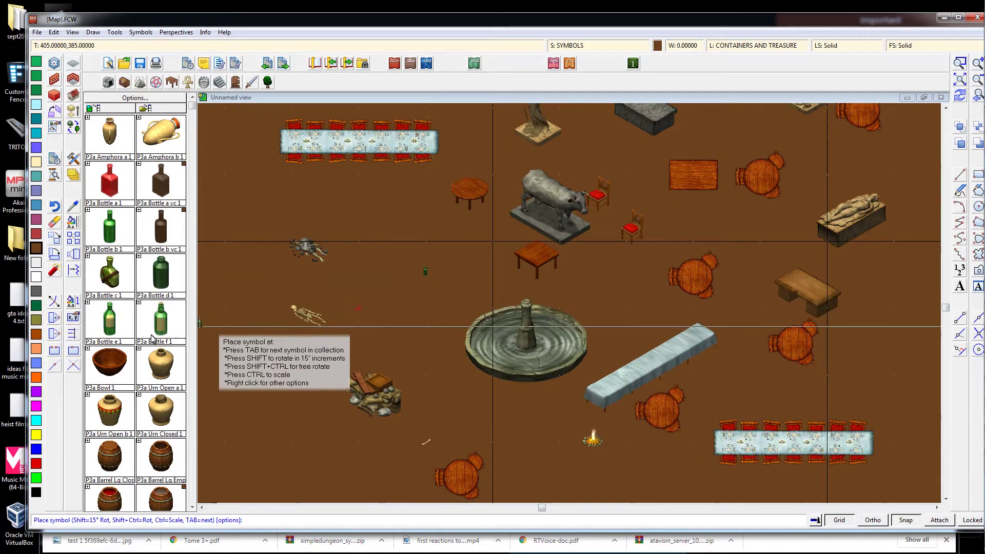
pyautogui.scroll(3, 420, 288)
pyautogui.scroll(2, 422, 288)
pyautogui.scroll(-6, 506, 274)
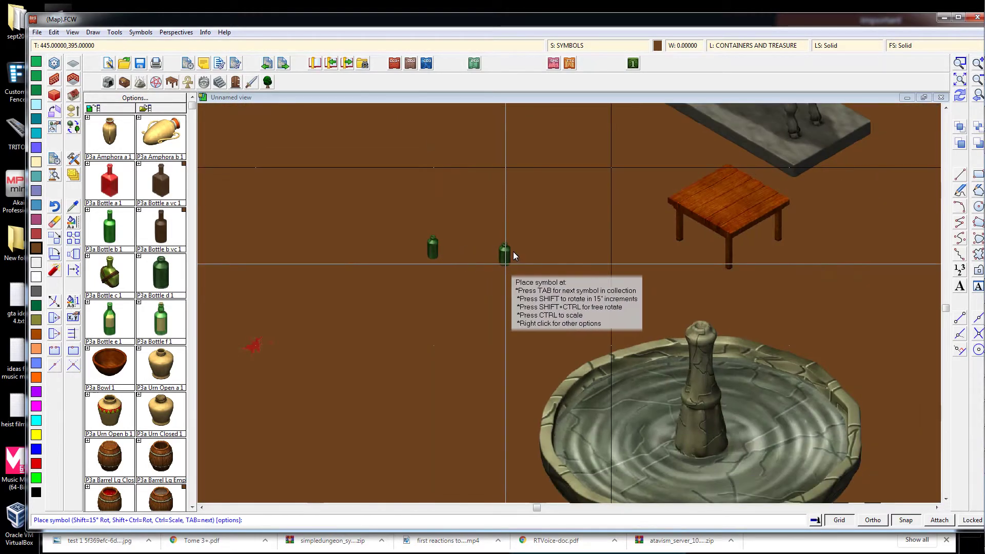
# Examine the furnished brown room and the surrounding dungeon map, both close up and as a whole.
pyautogui.scroll(-8, 520, 249)
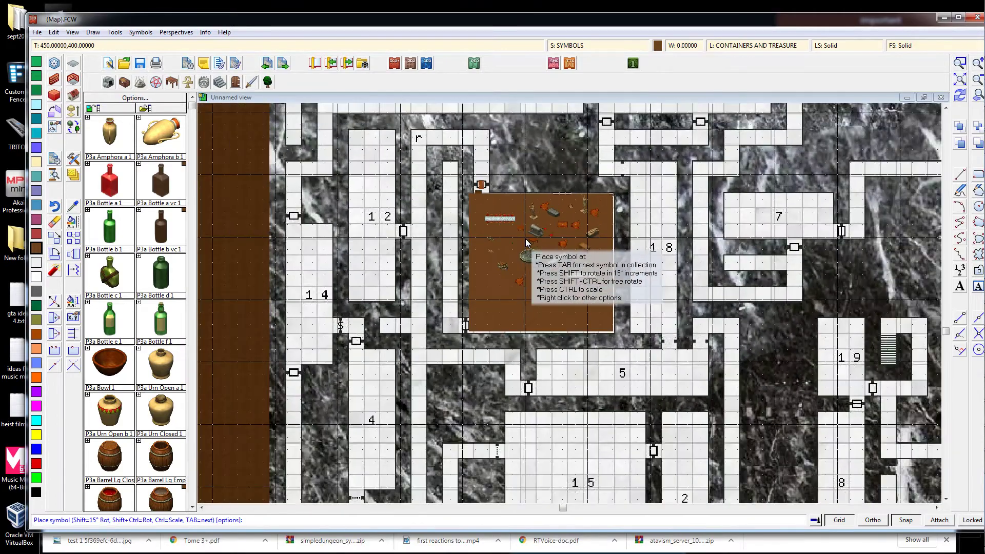
pyautogui.scroll(8, 527, 242)
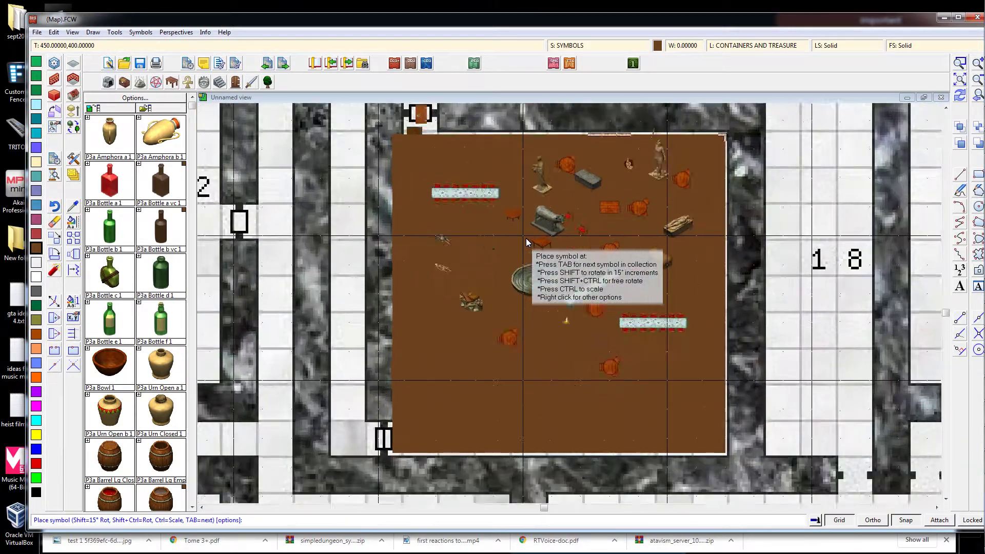
pyautogui.scroll(-5, 527, 242)
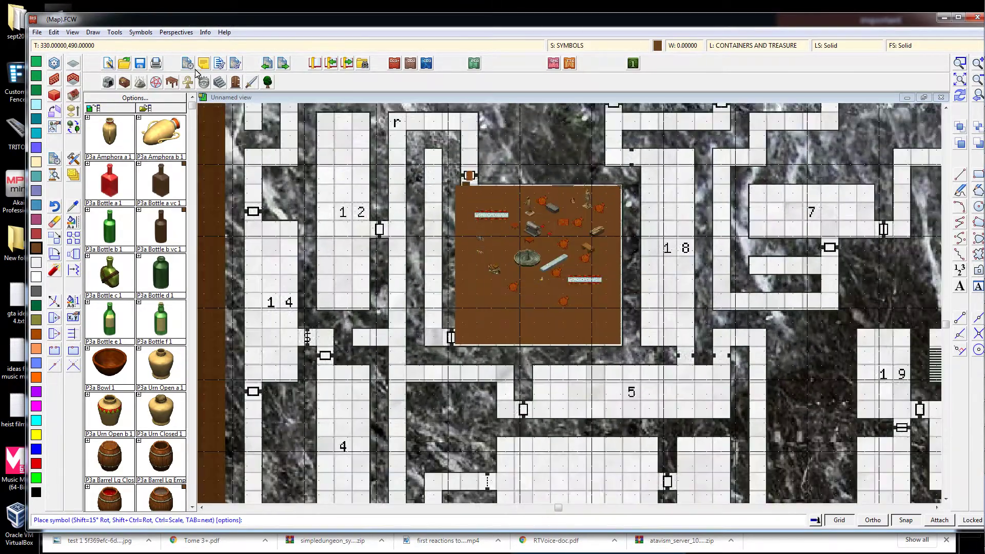
pyautogui.scroll(-6, 442, 193)
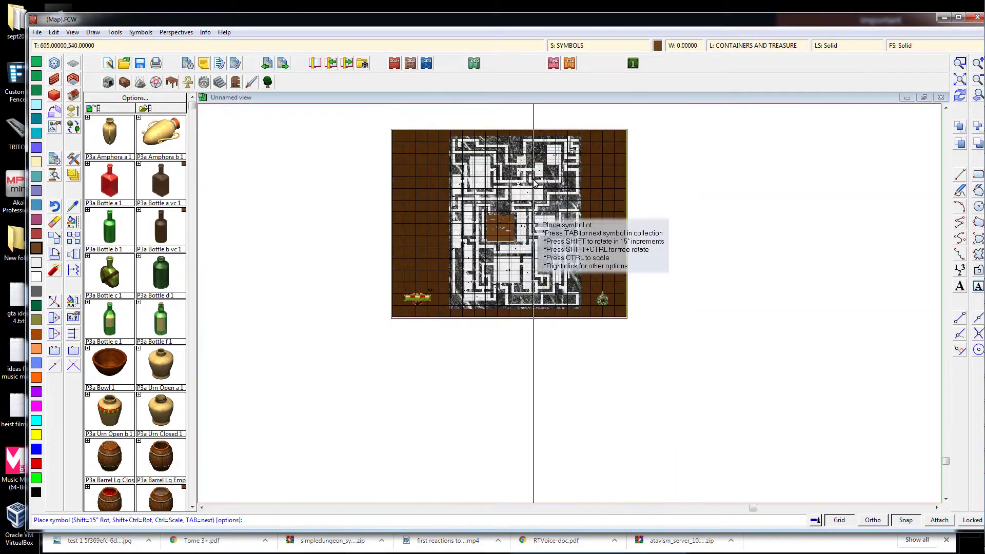
pyautogui.scroll(6, 517, 206)
pyautogui.scroll(2, 517, 204)
pyautogui.scroll(-2, 396, 303)
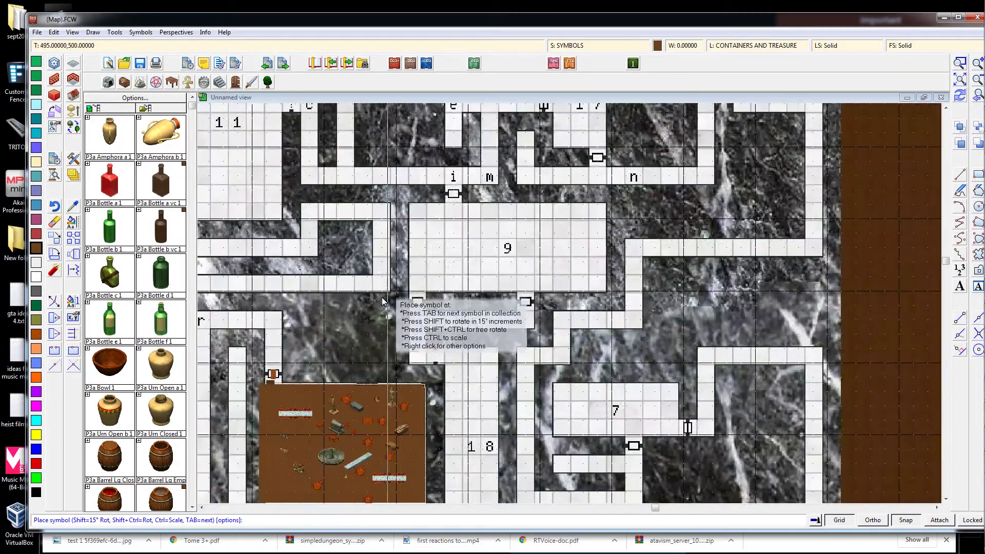
pyautogui.scroll(3, 353, 358)
pyautogui.scroll(-5, 353, 358)
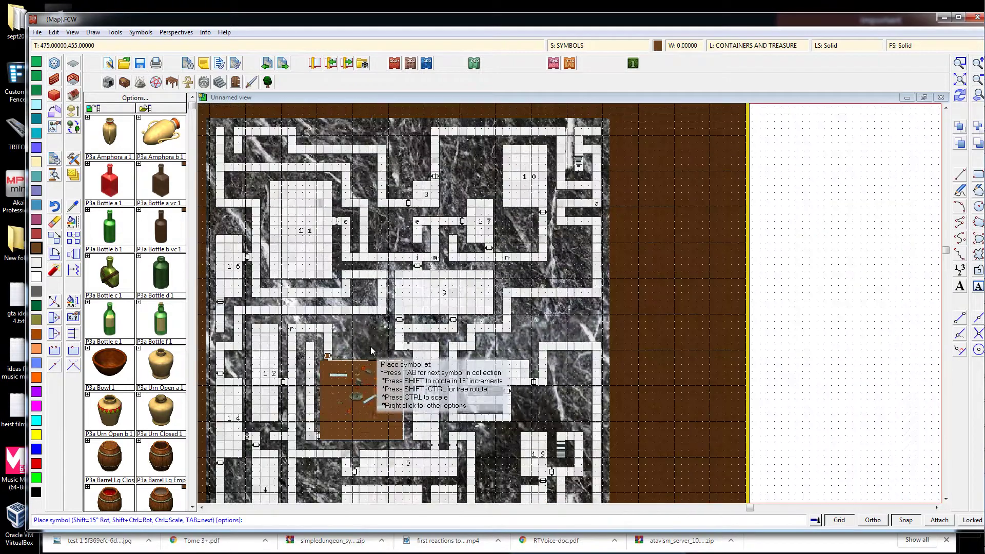
# Create a new Dungeons map from the predefined 200' x 160' DD3 battlemat shaped template, without saving the current drawing.
pyautogui.click(36, 32)
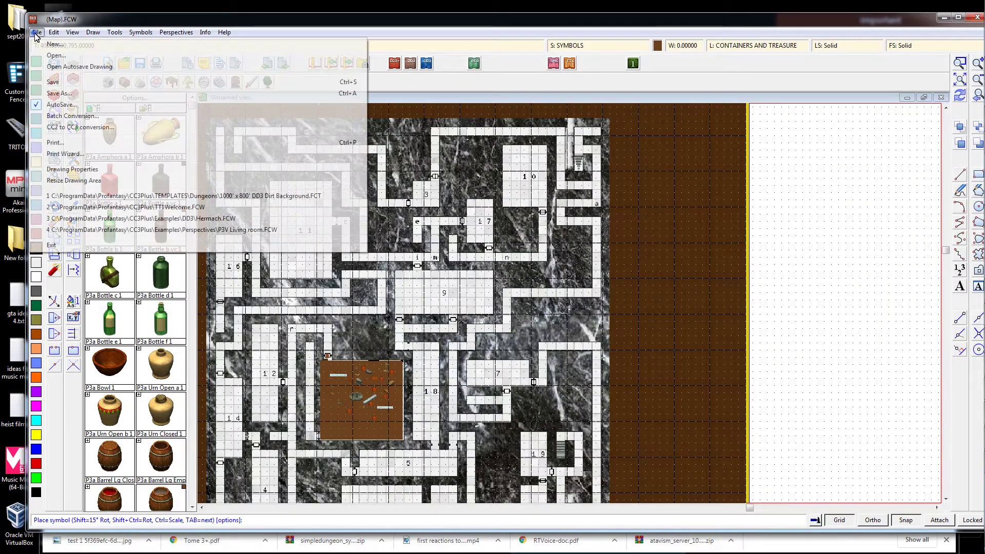
pyautogui.click(47, 45)
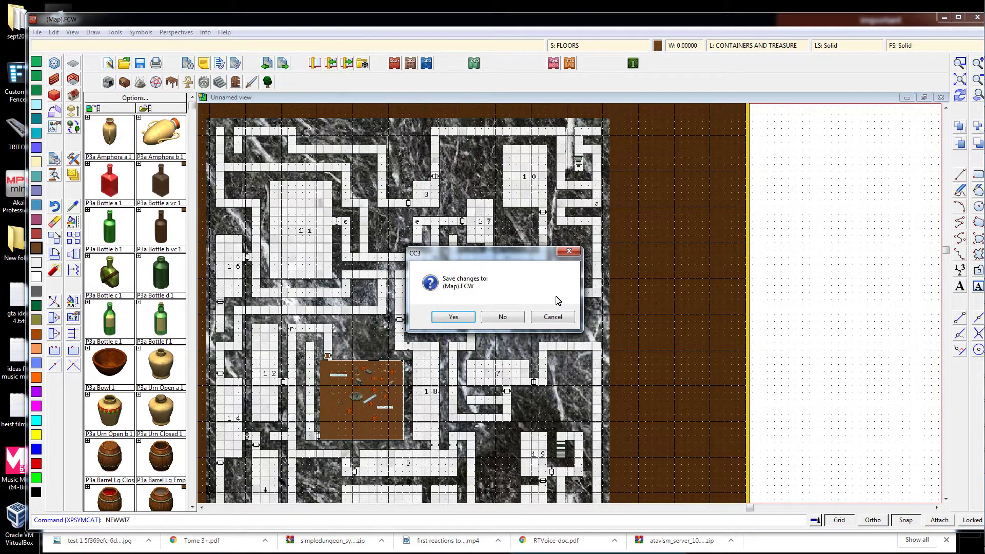
pyautogui.click(503, 317)
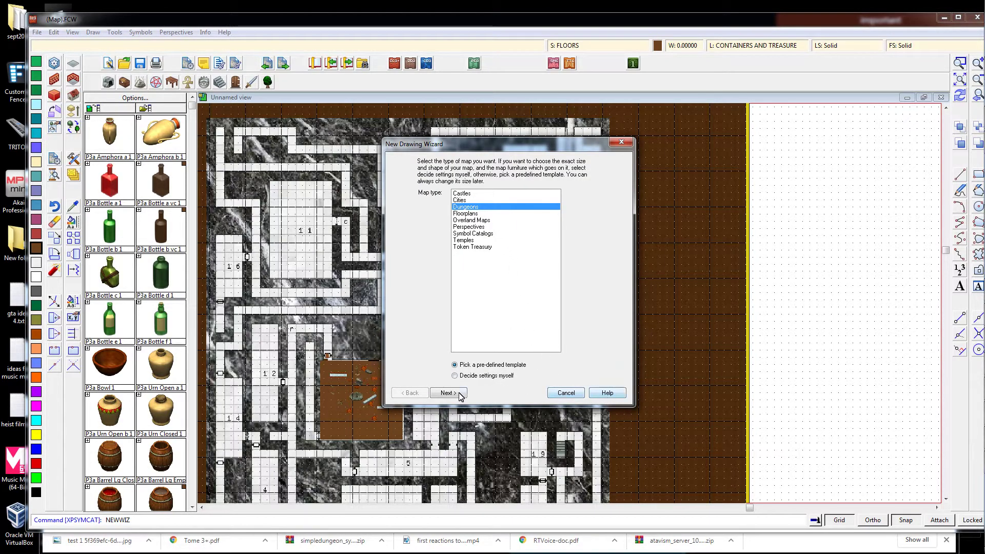
pyautogui.click(446, 393)
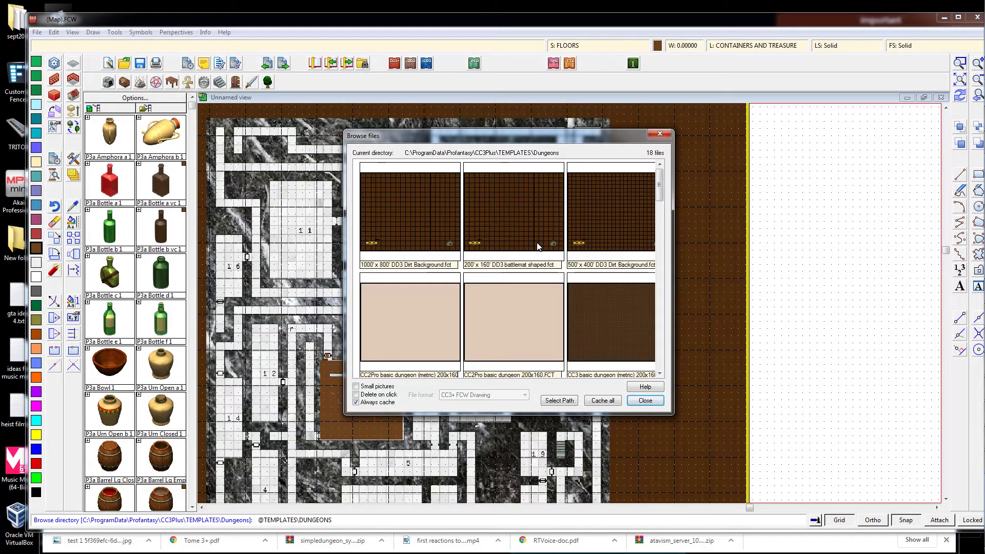
pyautogui.click(525, 220)
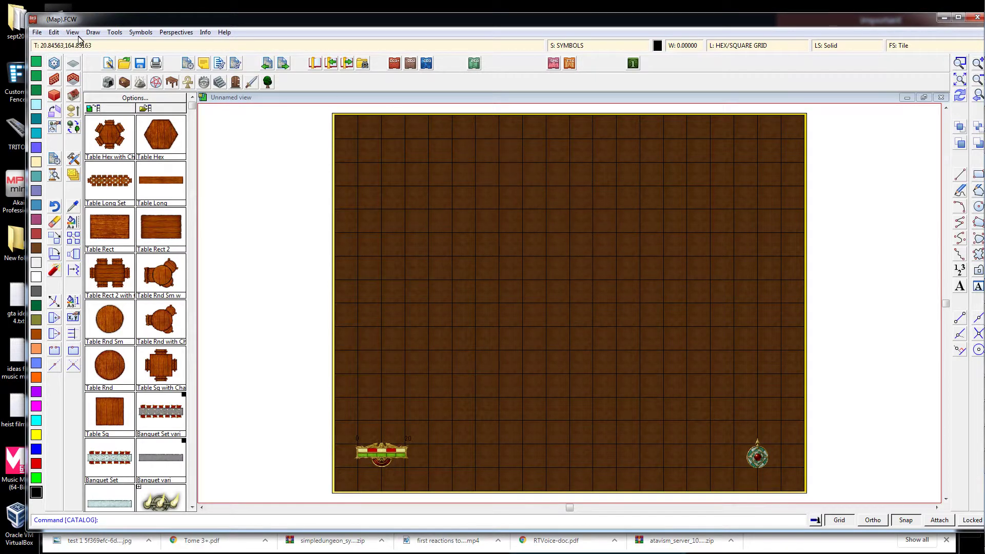
# Insert test 1 5f369efc-6d992313.jpg using its absolute path, sized to span nearly the full height of the battlemat.
pyautogui.click(93, 33)
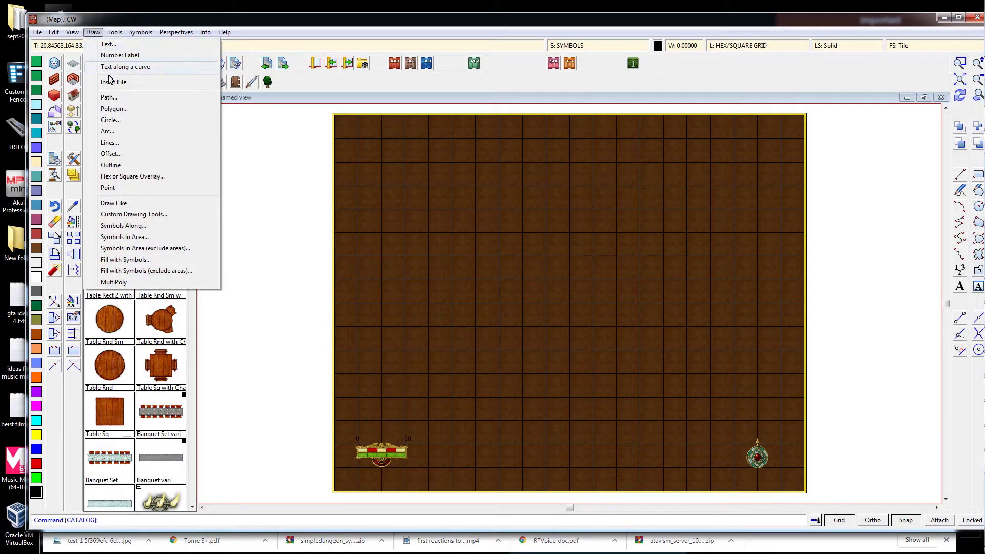
pyautogui.click(124, 83)
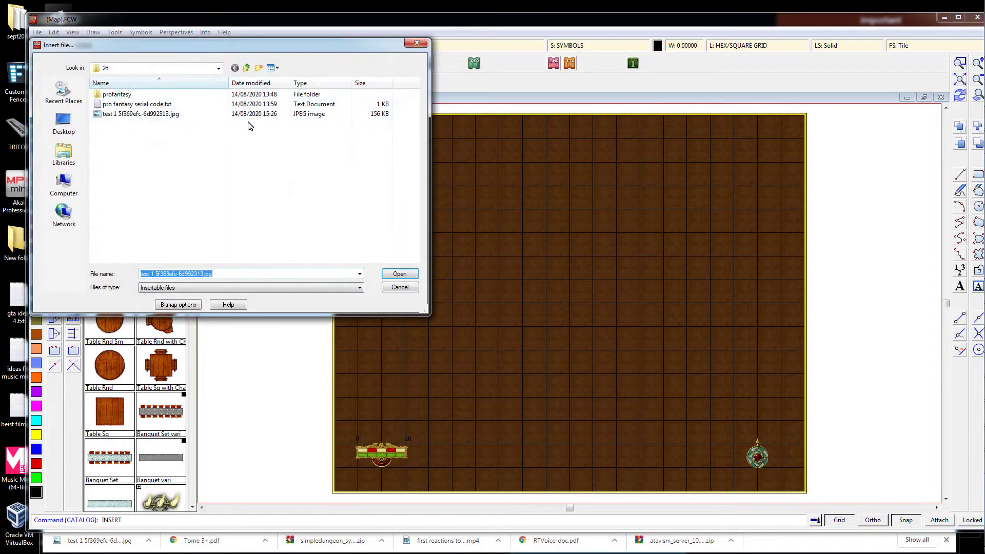
pyautogui.click(155, 114)
pyautogui.click(401, 274)
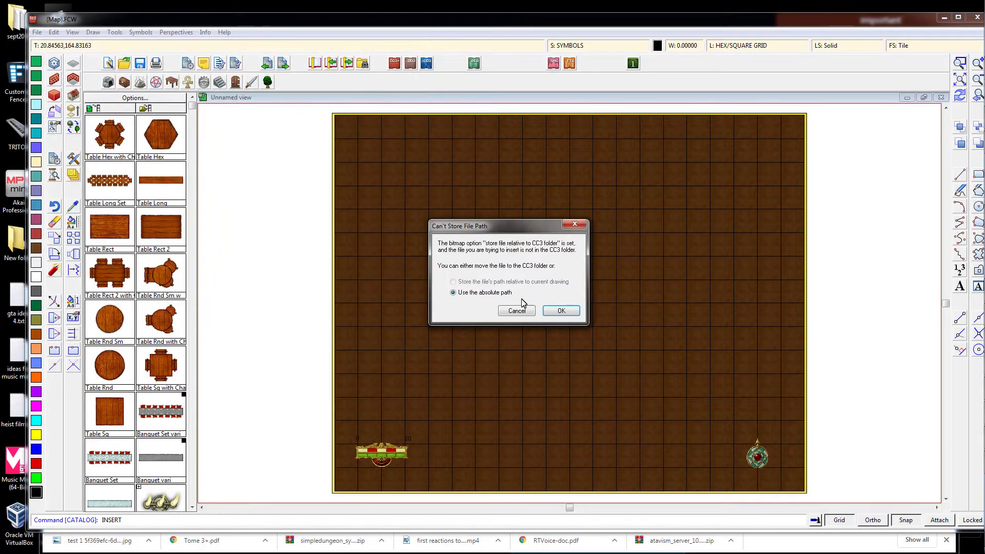
pyautogui.click(561, 311)
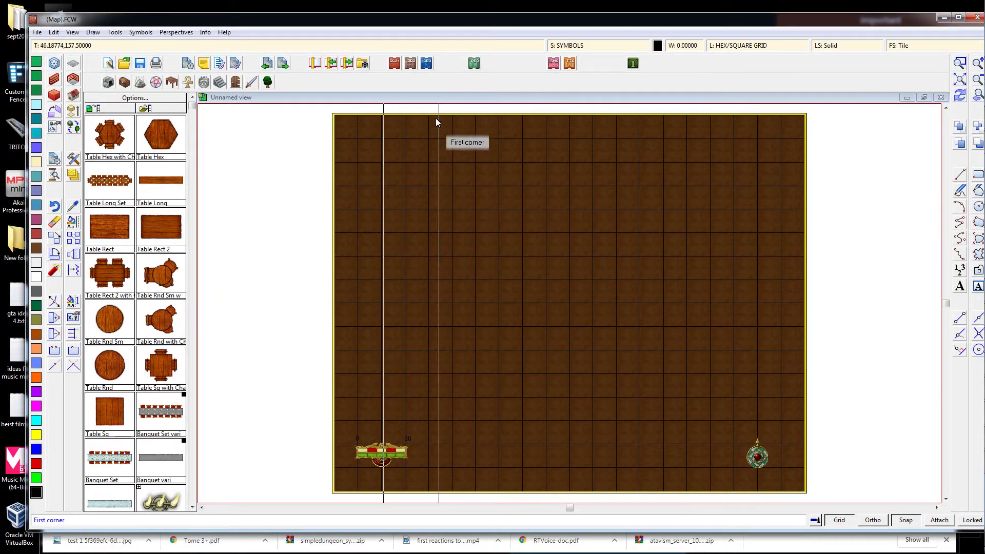
pyautogui.click(416, 118)
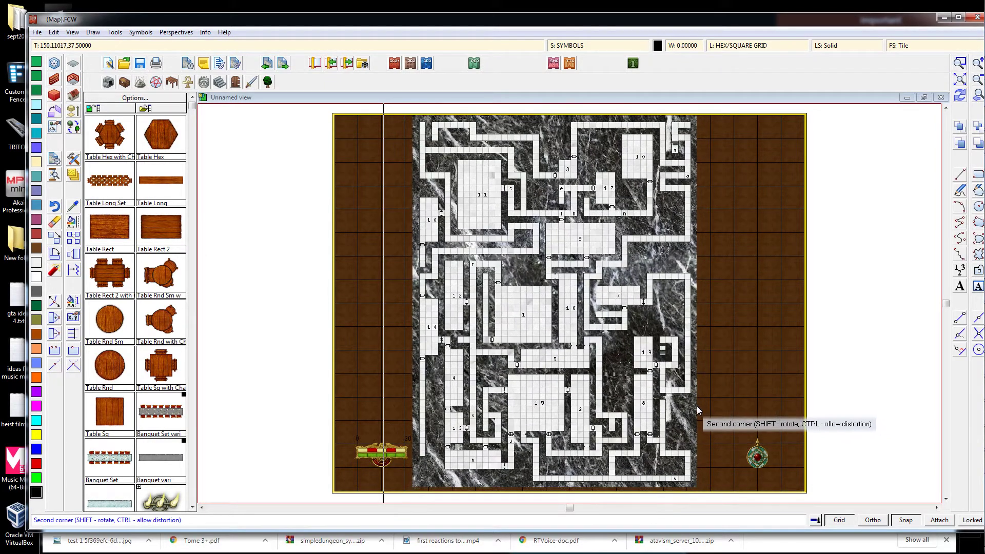
pyautogui.click(696, 406)
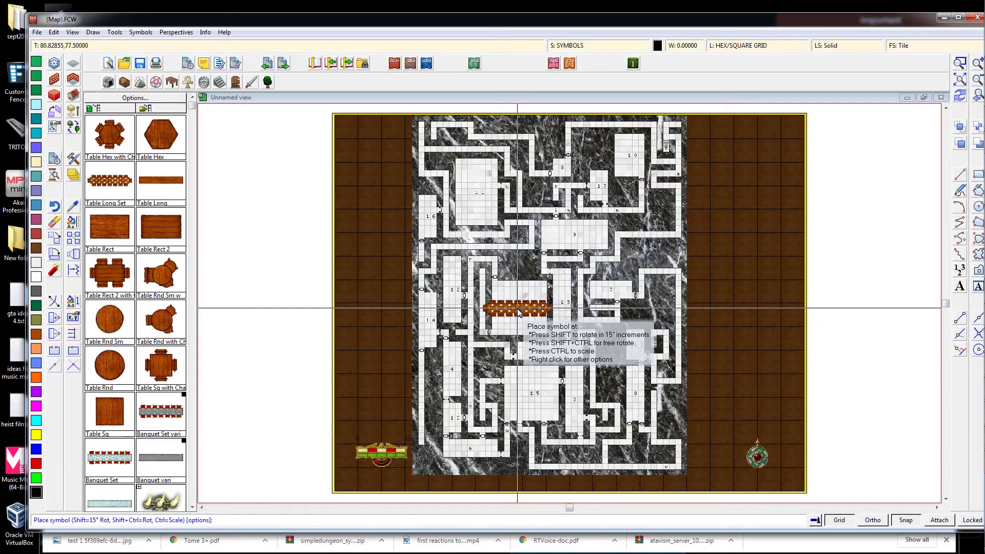
# Discard the battlemat drawing and create a new Dungeons map from the 500' x 400' DD3 Dirt Background template.
pyautogui.click(36, 33)
pyautogui.click(55, 46)
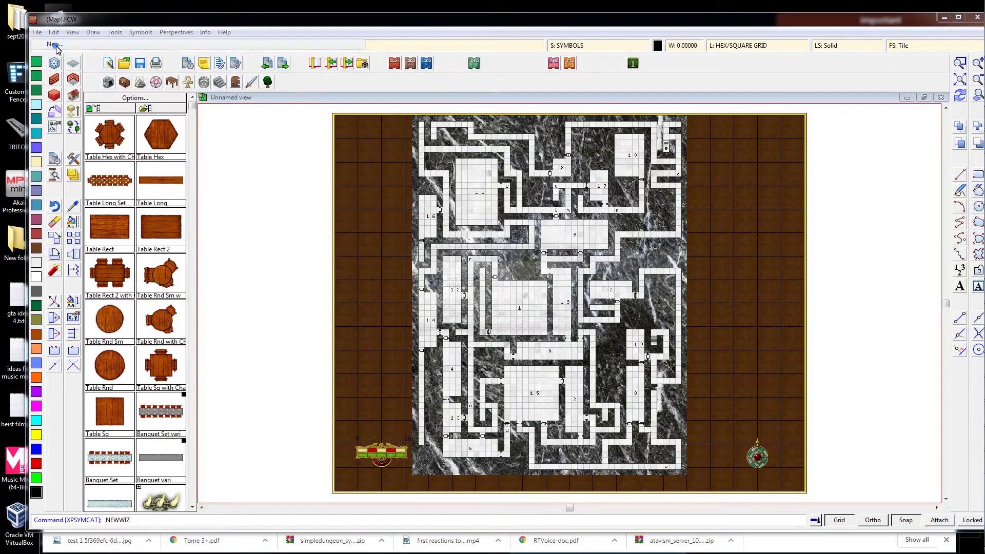
pyautogui.click(504, 318)
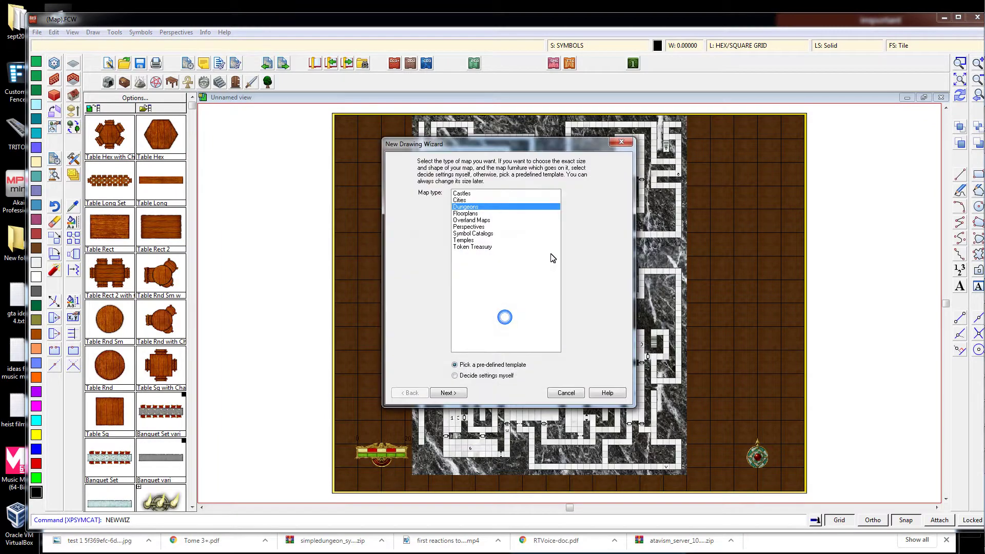
pyautogui.click(448, 394)
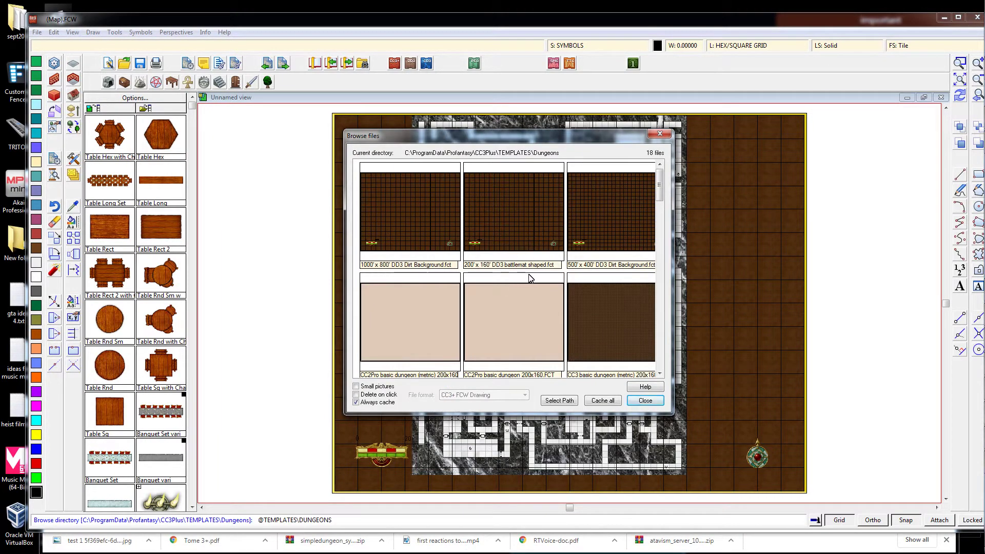
pyautogui.click(610, 227)
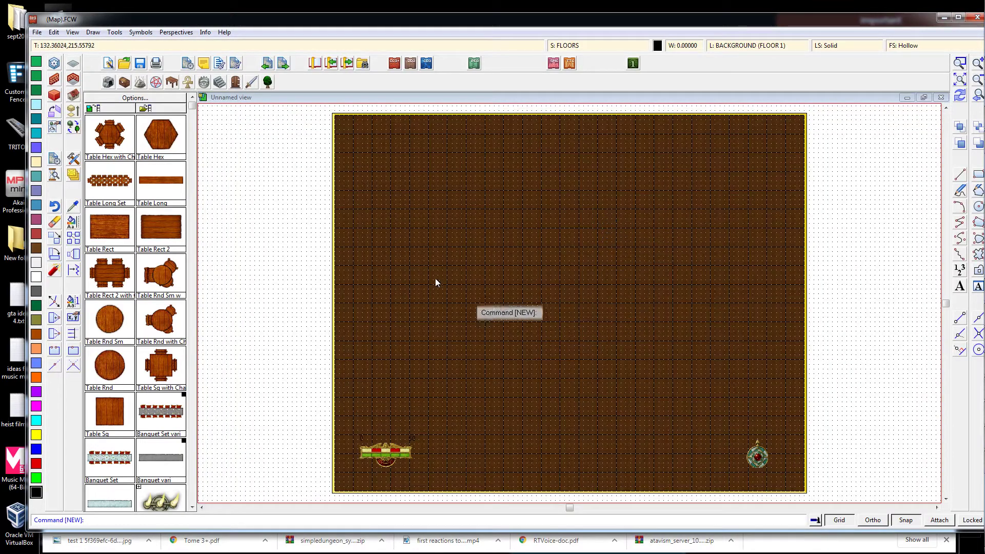
# Insert test 1 5f369efc-6d992313.jpg using its absolute path, sized to span nearly the full height of the dirt background.
pyautogui.click(92, 32)
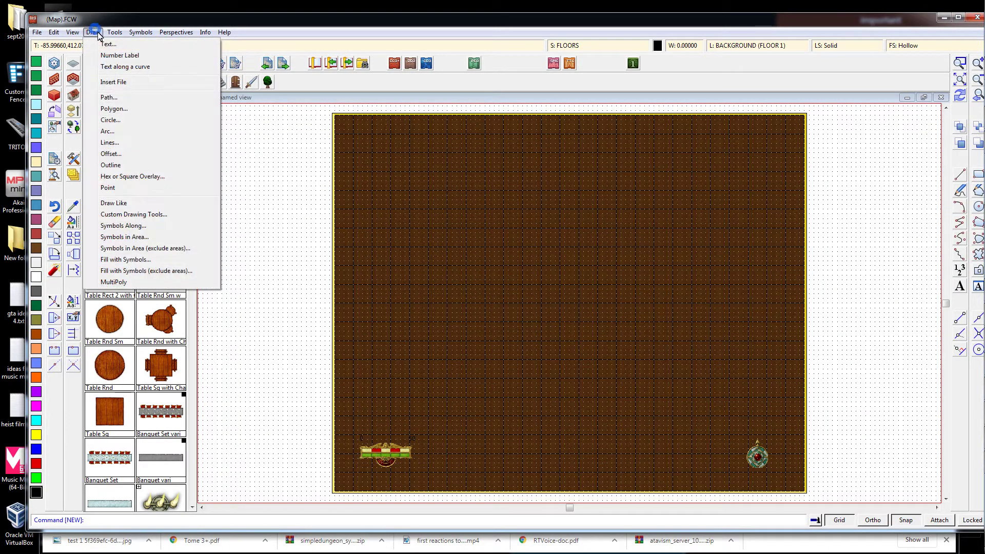
pyautogui.click(128, 82)
pyautogui.click(145, 114)
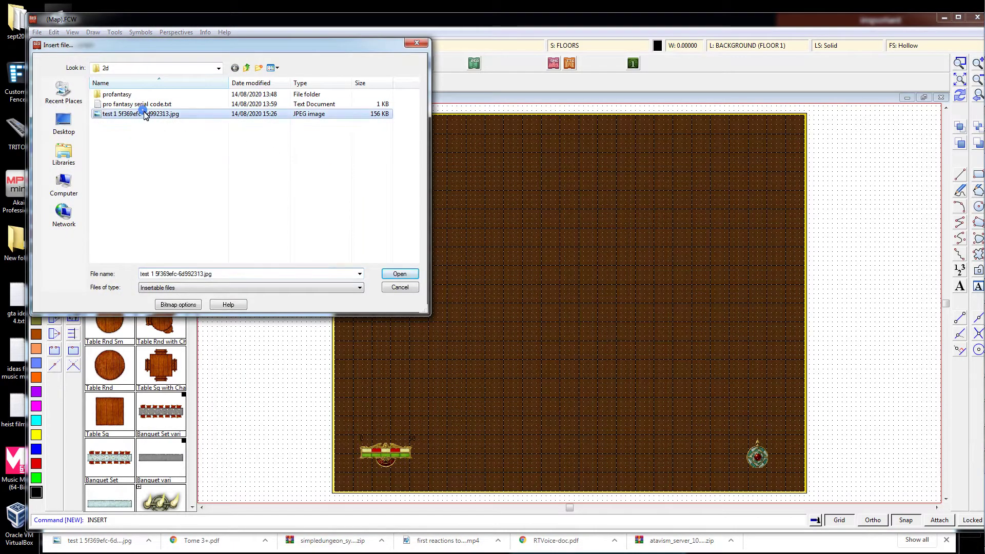
pyautogui.click(399, 273)
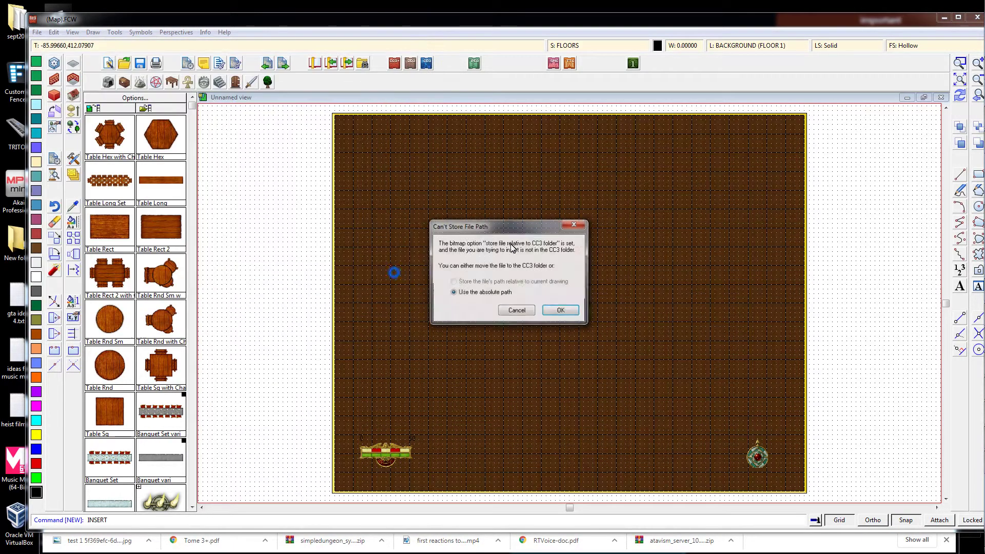
pyautogui.click(569, 311)
pyautogui.click(433, 119)
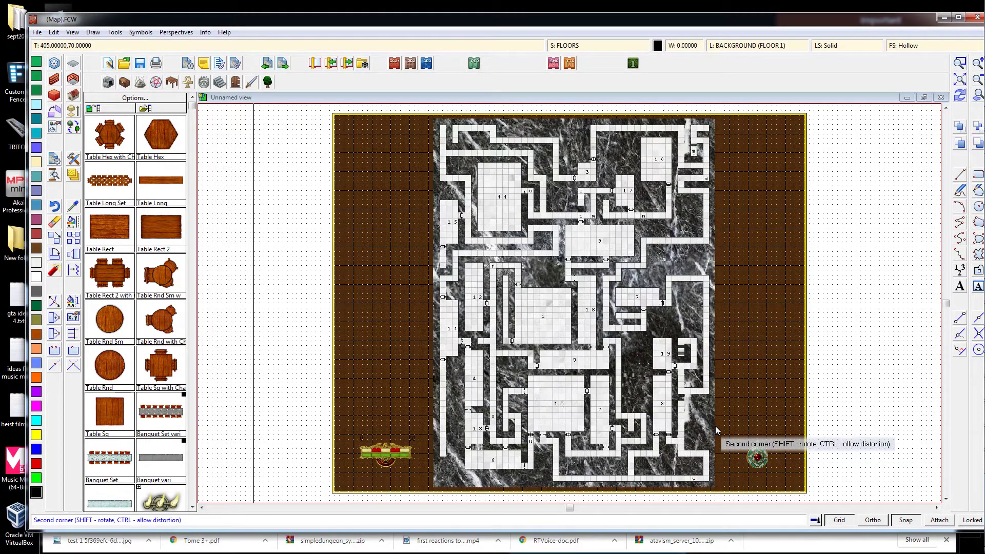
pyautogui.click(715, 426)
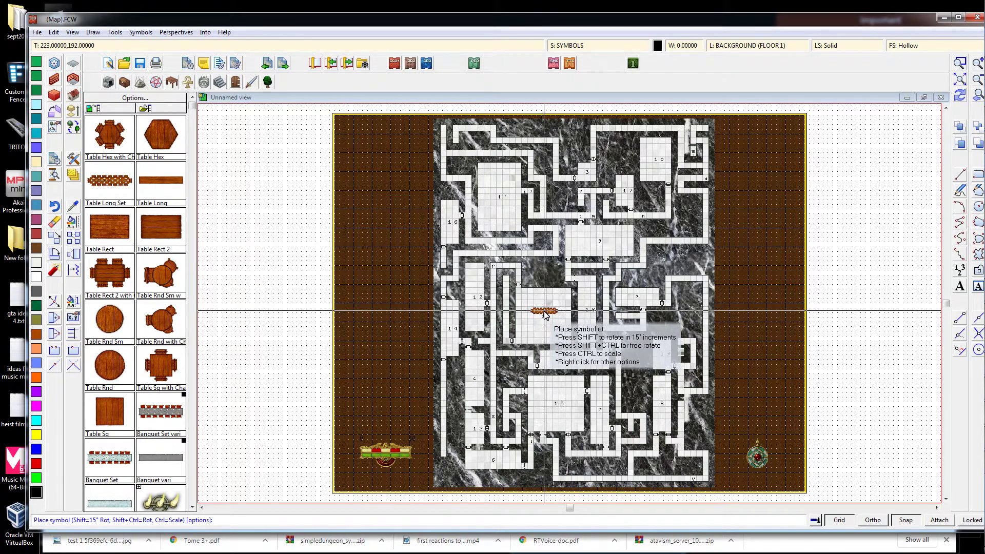
# Place a Table Long Set symbol just above the number in room 1 of the inserted map.
pyautogui.scroll(1, 580, 310)
pyautogui.scroll(2, 561, 314)
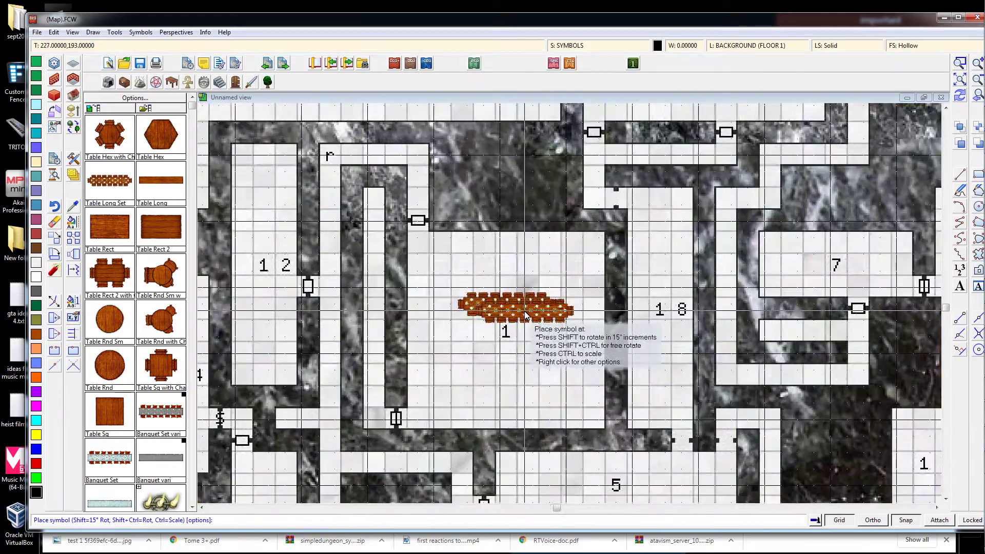
pyautogui.click(531, 307)
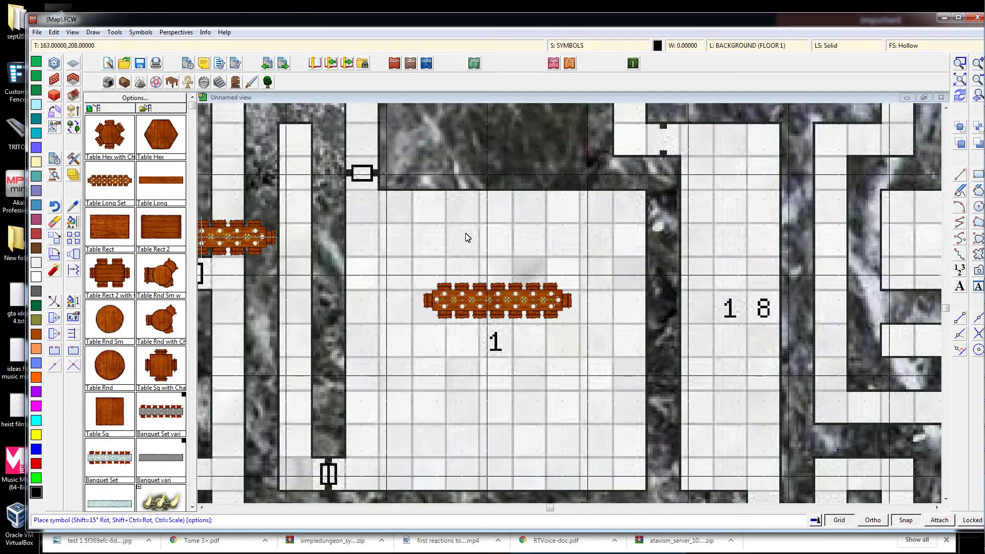
pyautogui.scroll(-4, 606, 264)
pyautogui.scroll(2, 610, 269)
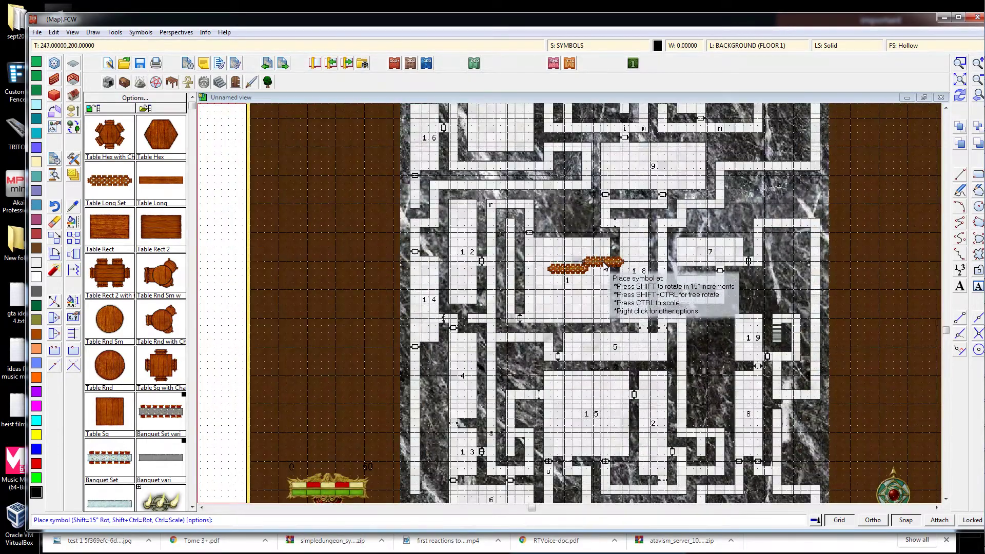
pyautogui.scroll(1, 606, 264)
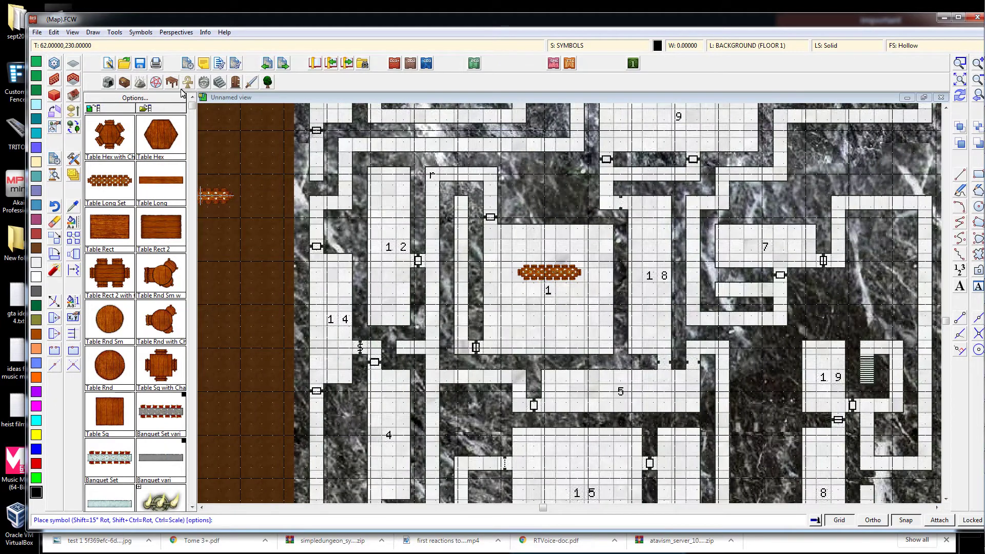
# Switch to the dungeon tools and browse the symbols in the DD3 Color Geomorphs Basic catalog.
pyautogui.click(412, 64)
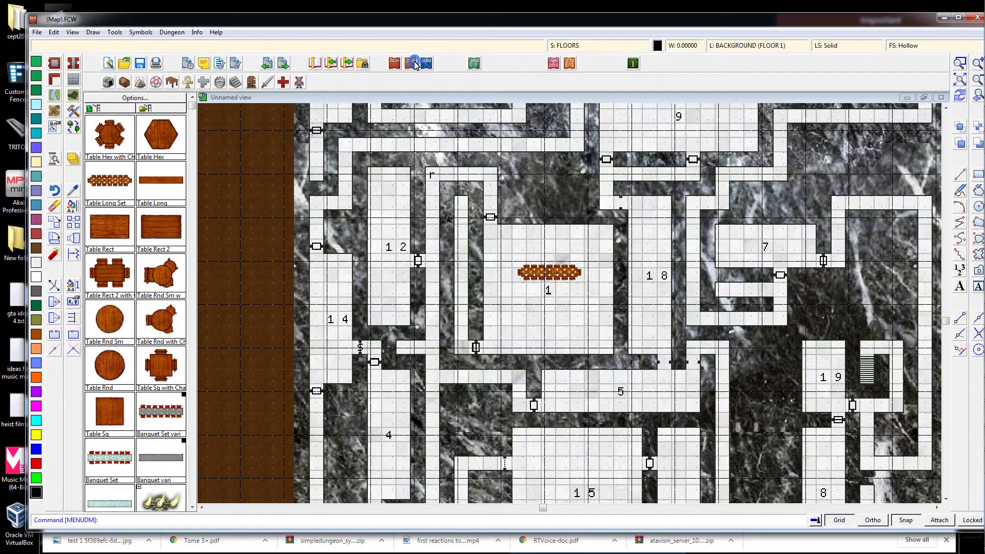
pyautogui.click(204, 82)
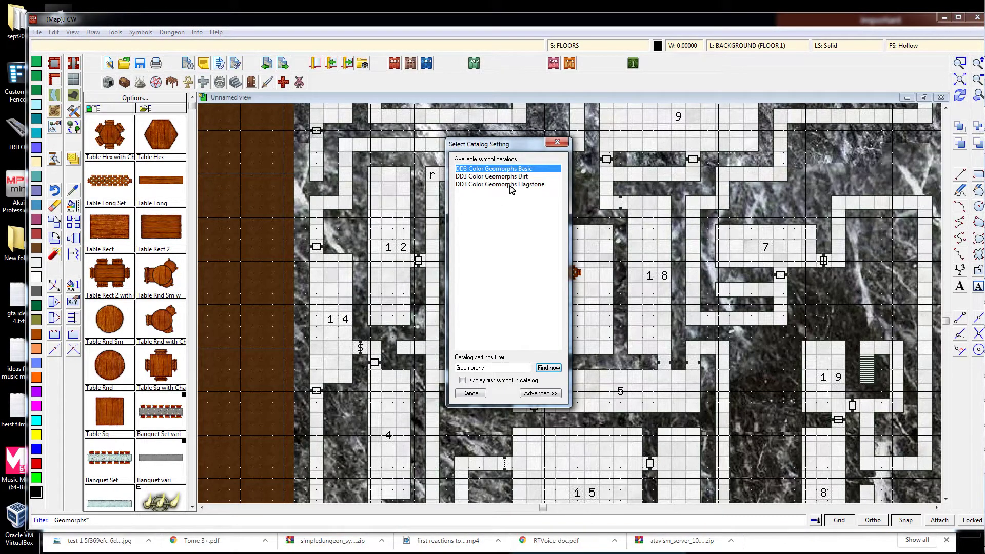
pyautogui.doubleClick(510, 169)
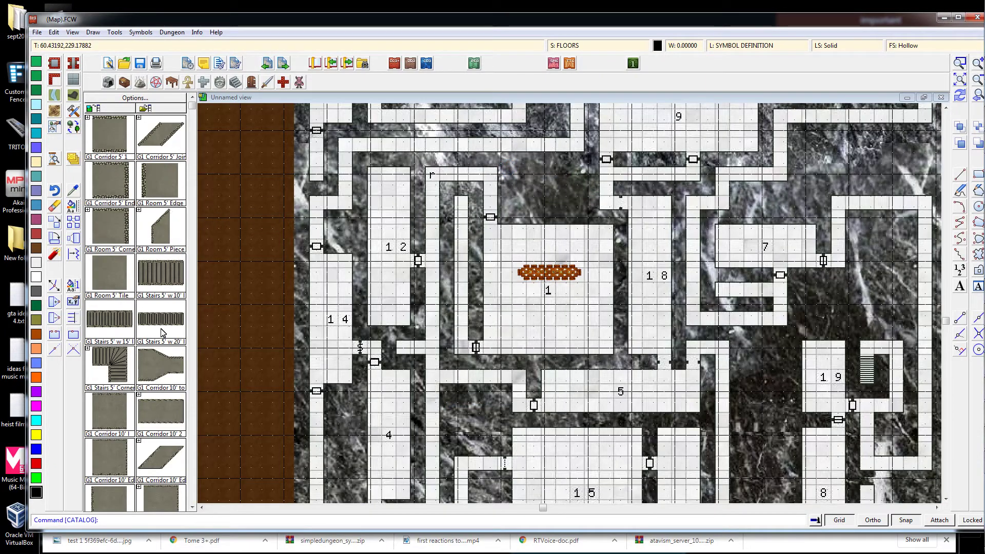
pyautogui.scroll(-3, 165, 322)
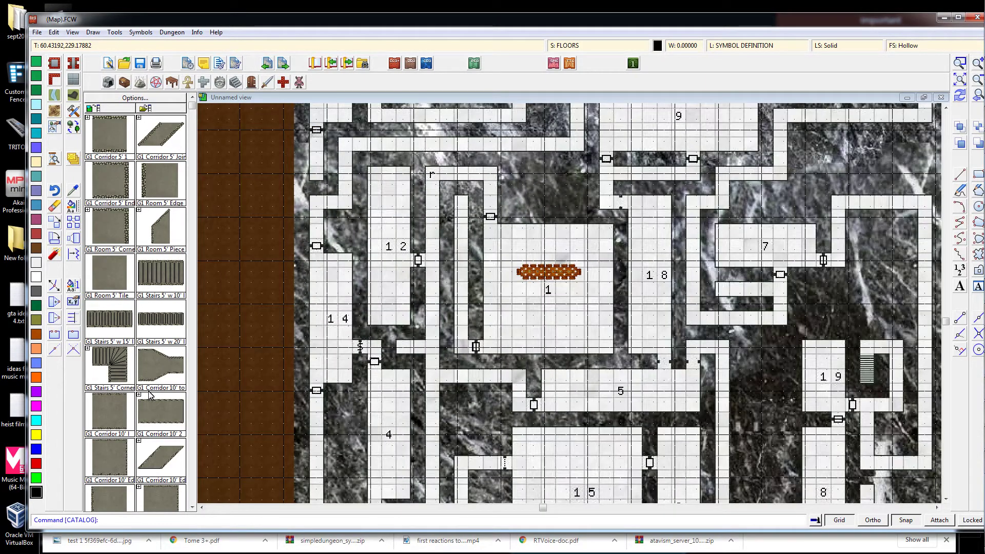
pyautogui.scroll(1, 151, 395)
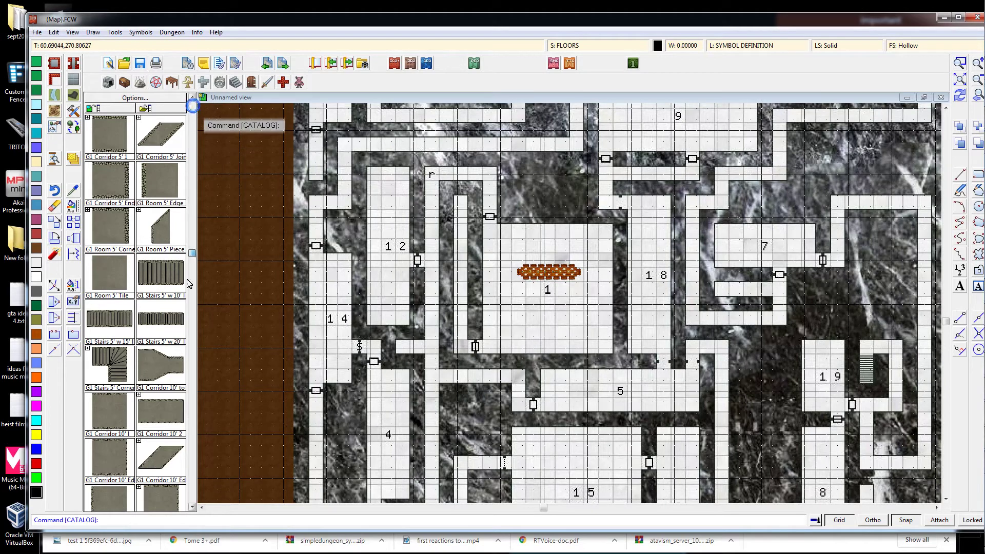
pyautogui.scroll(-3, 181, 360)
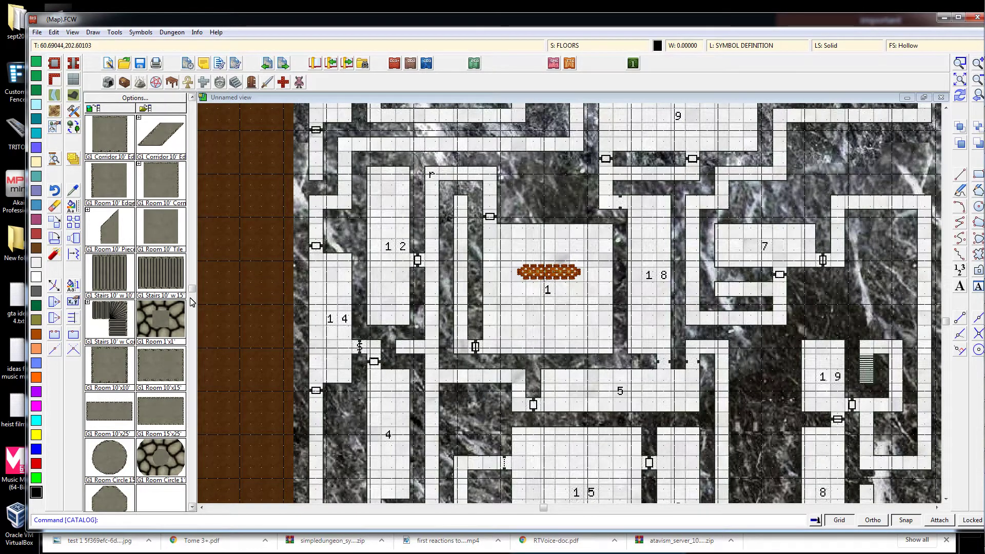
pyautogui.moveTo(196, 368); pyautogui.dragTo(196, 374)
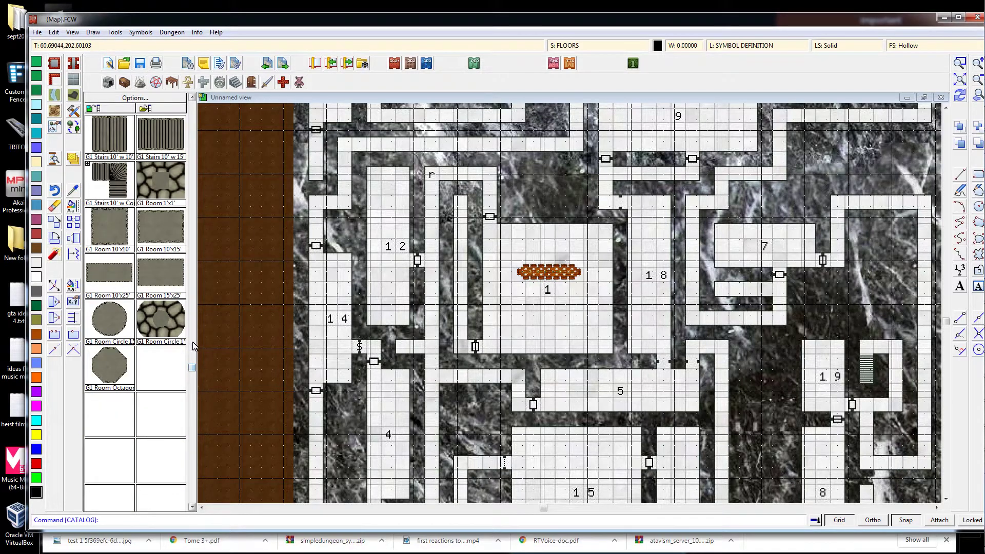
# From the traps catalog, place an Iron Maiden by room 1's west wall and a Cage below the room number.
pyautogui.click(220, 83)
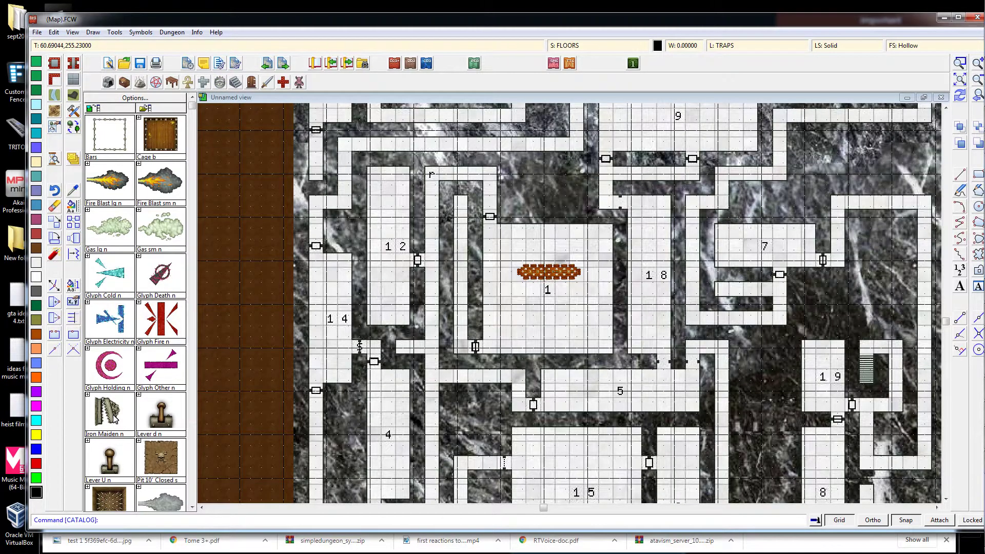
pyautogui.click(491, 288)
pyautogui.scroll(4, 528, 284)
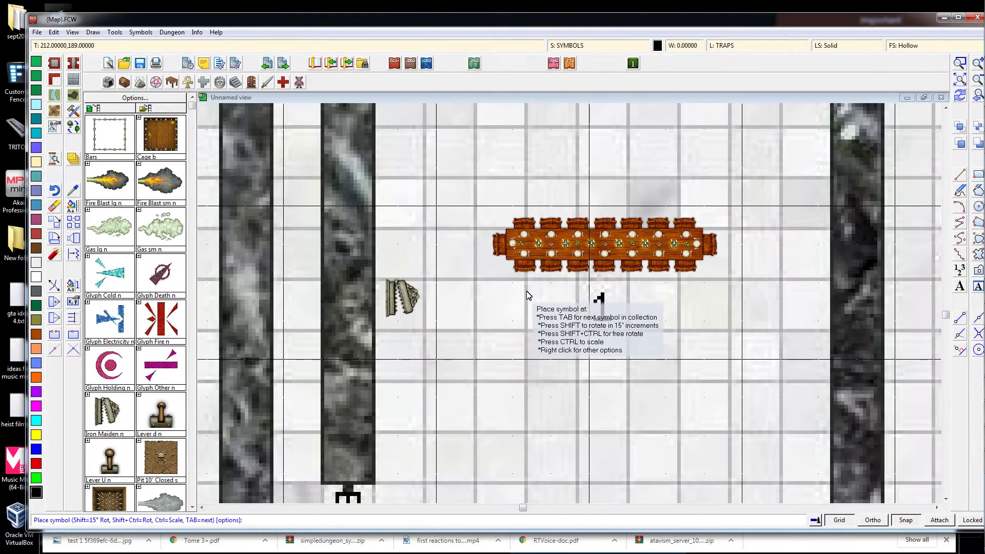
pyautogui.scroll(-4, 533, 293)
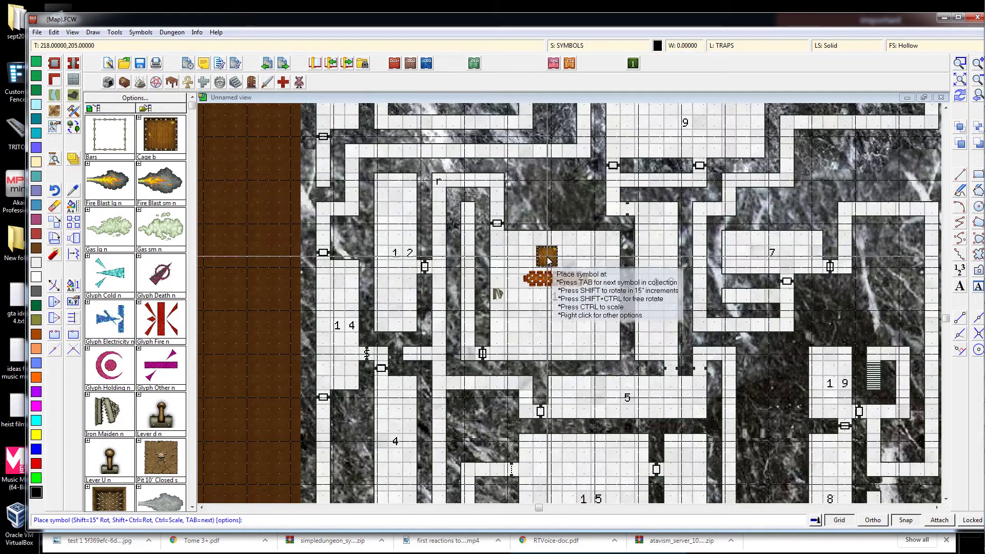
pyautogui.click(559, 336)
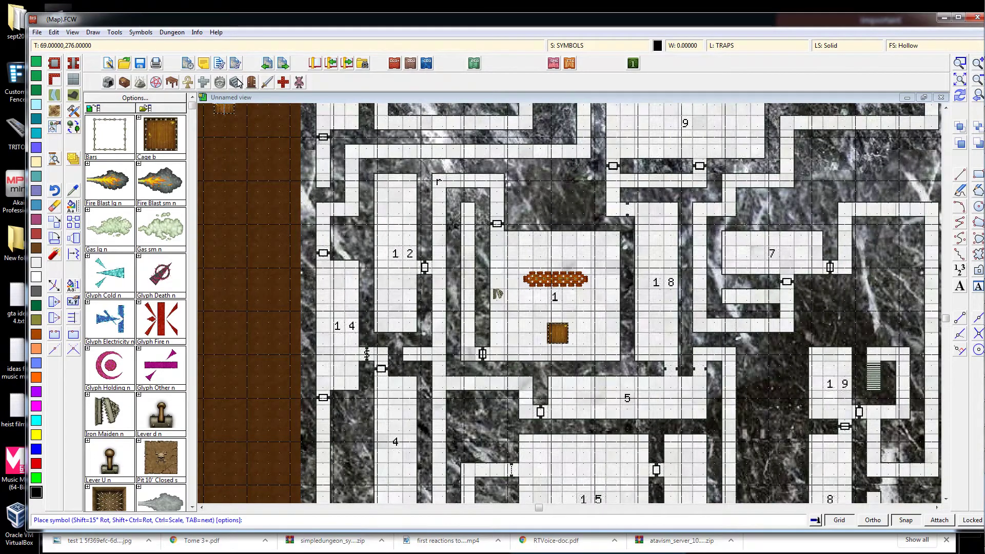
# From the containers and treasure catalog, place a row of Barrel Lg Side symbols along the east part of room 1's north wall.
pyautogui.click(124, 82)
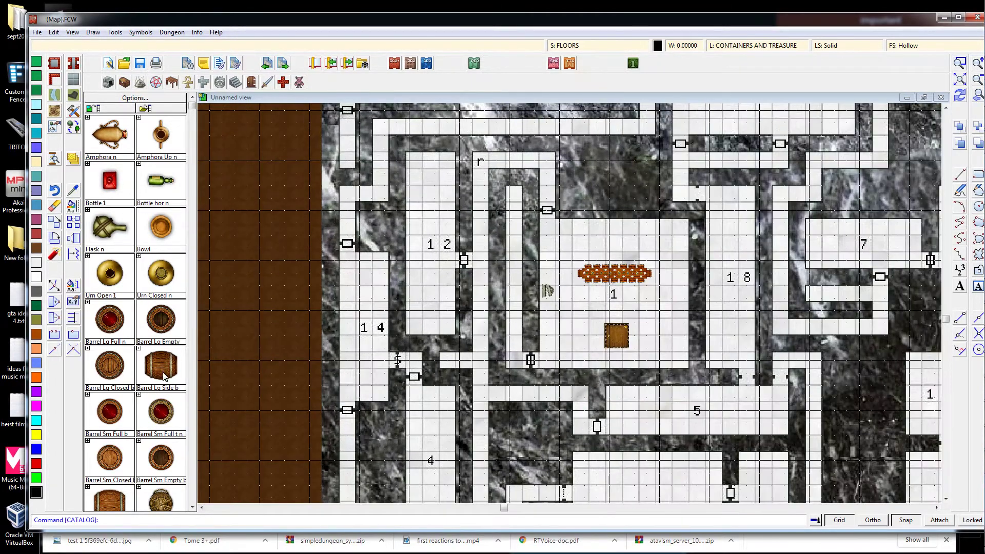
pyautogui.click(164, 377)
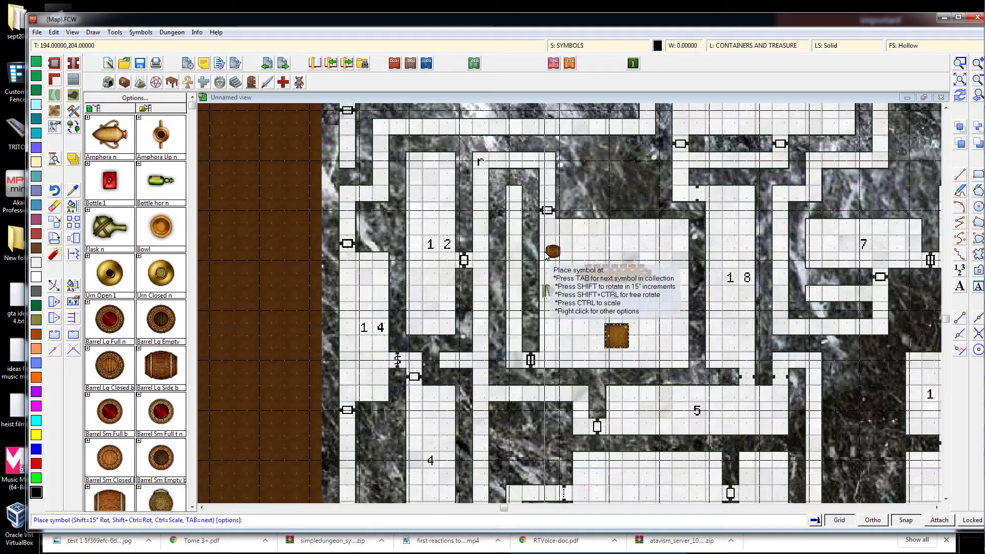
pyautogui.press('shift')
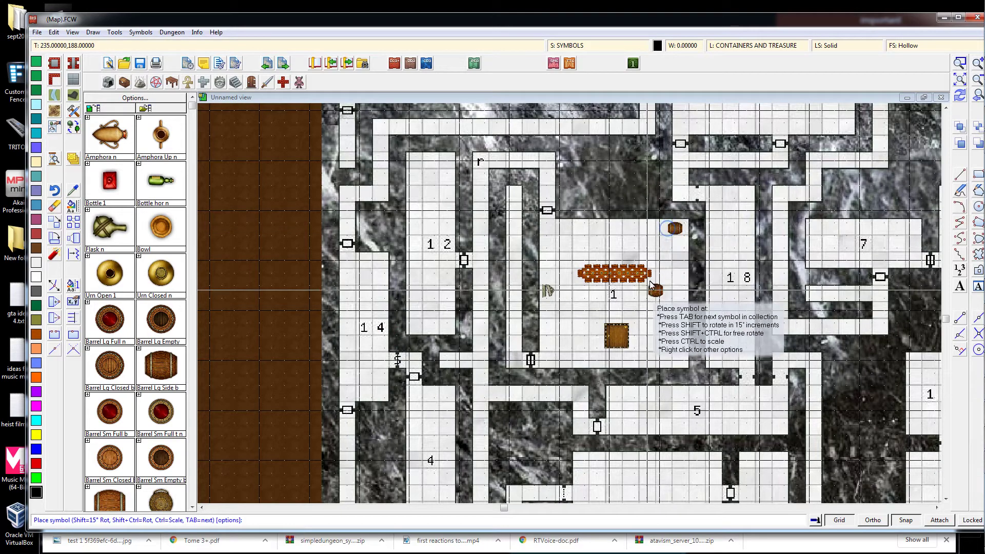
pyautogui.click(667, 228)
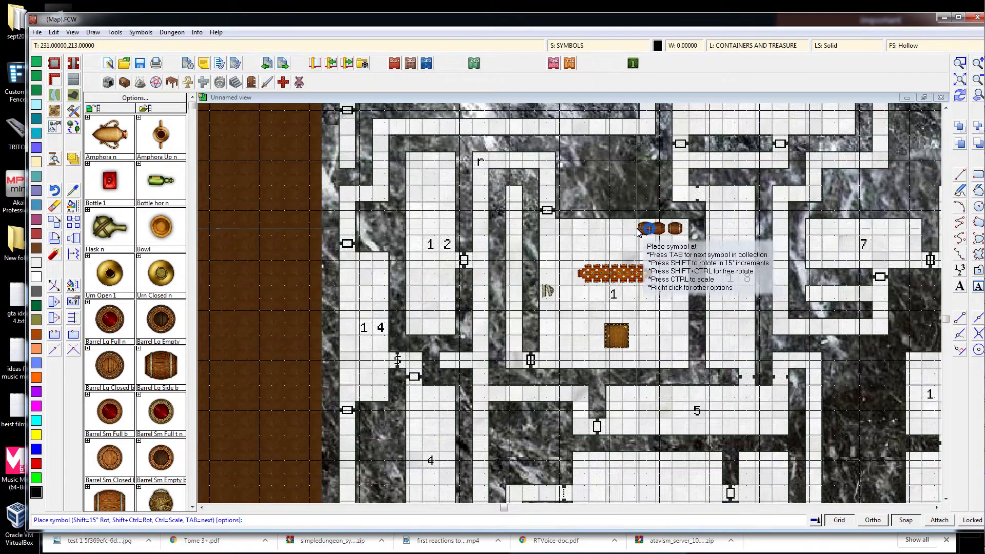
pyautogui.click(649, 228)
pyautogui.click(632, 229)
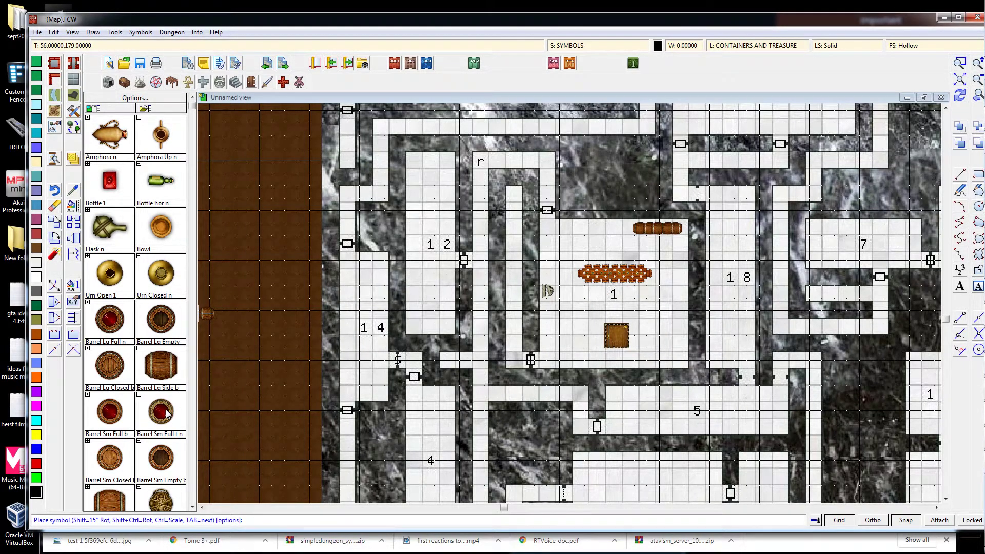
# Place one Barrel Sm Full t symbol between the barrel row and the long table, and inspect the furnished room.
pyautogui.click(167, 412)
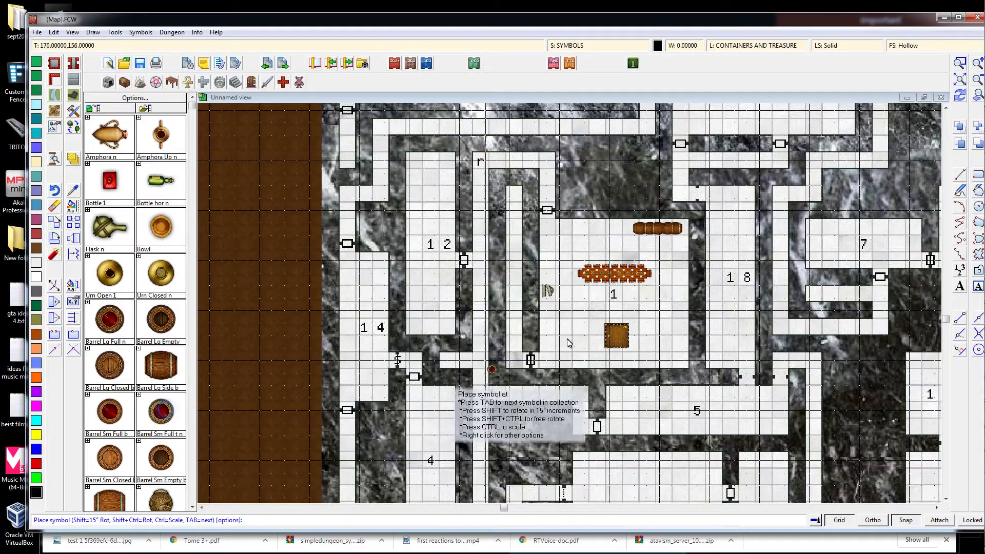
pyautogui.click(643, 242)
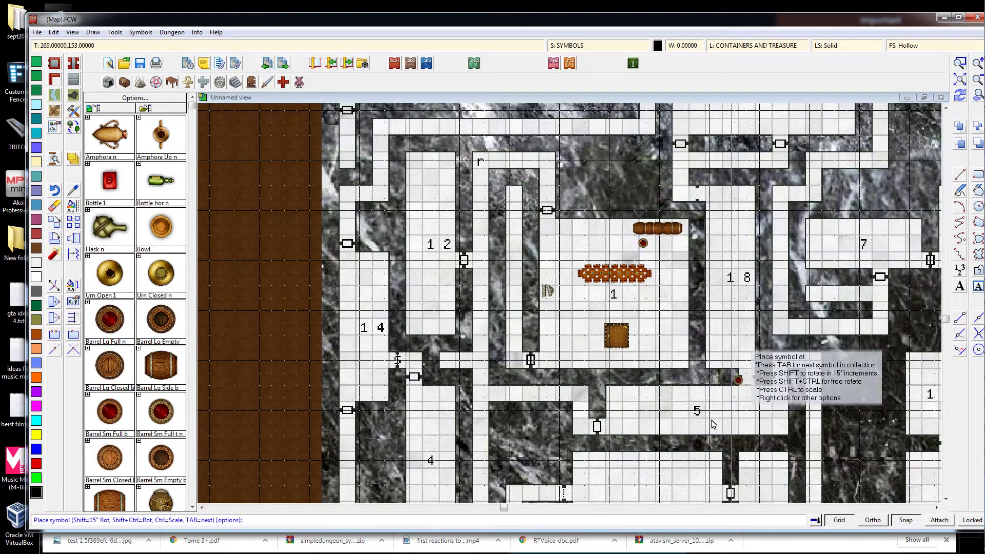
pyautogui.scroll(-2, 670, 266)
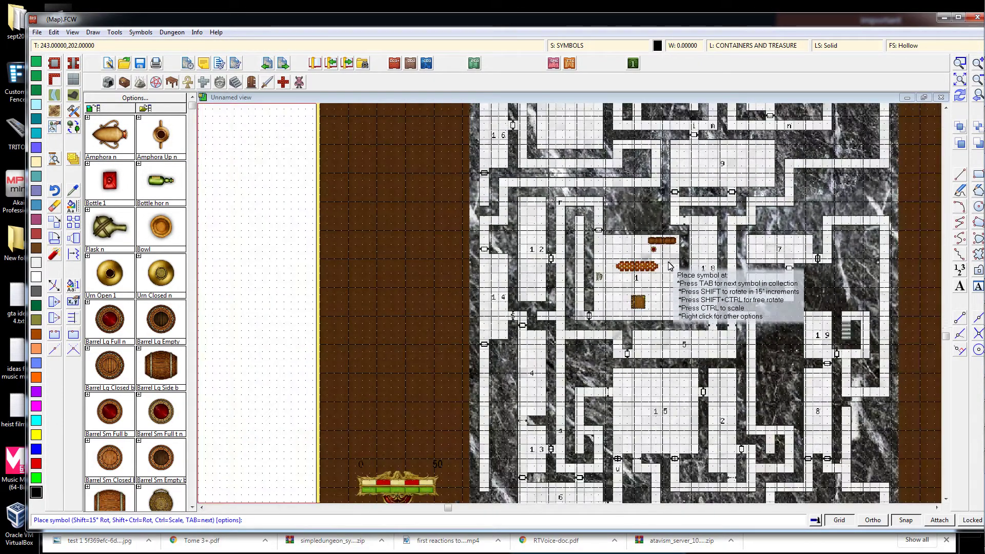
pyautogui.scroll(5, 669, 266)
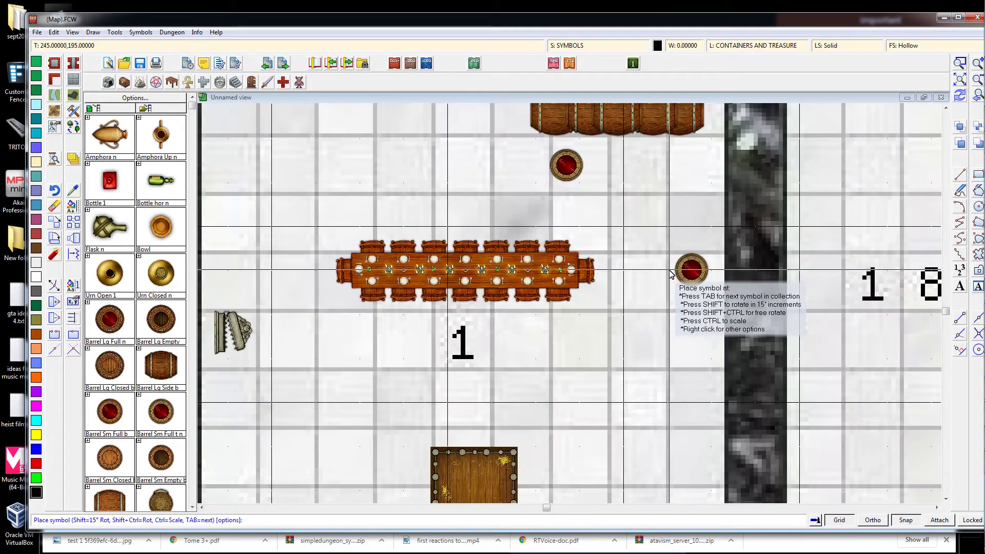
pyautogui.scroll(3, 669, 274)
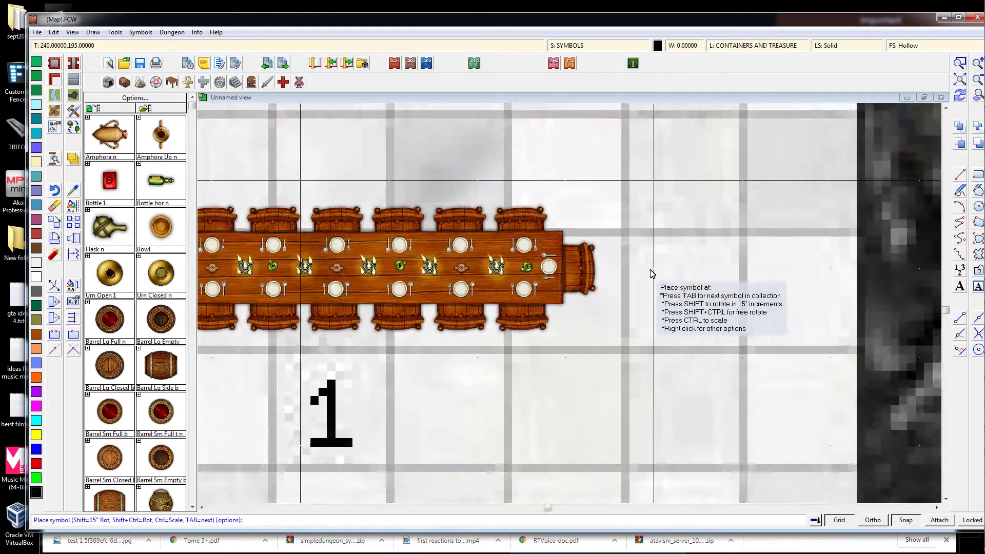
pyautogui.scroll(-1, 650, 274)
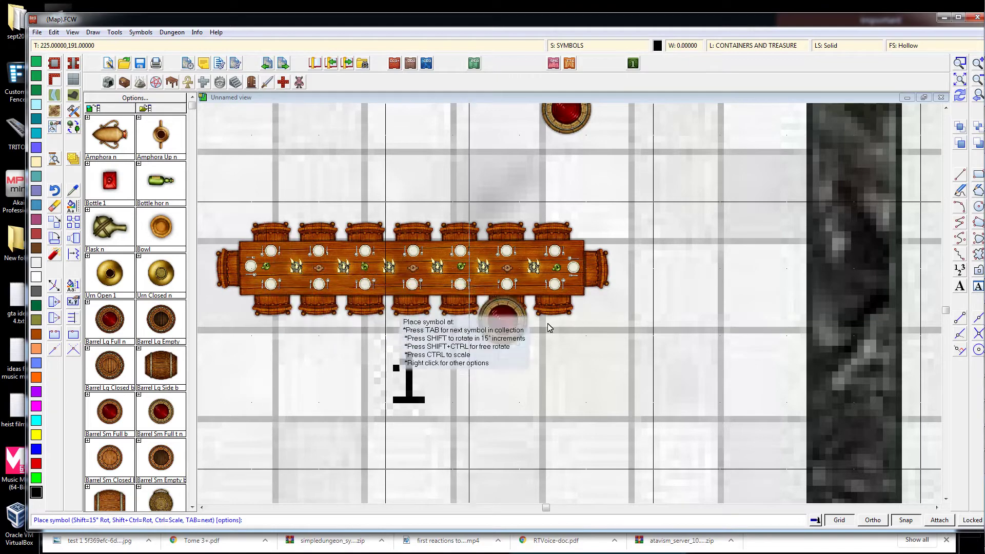
pyautogui.scroll(-3, 564, 307)
pyautogui.scroll(4, 574, 185)
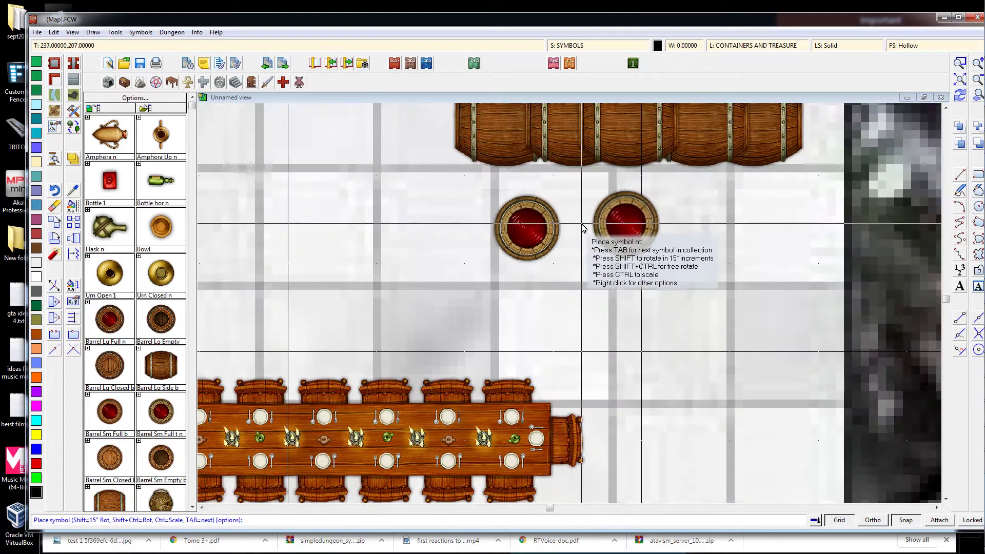
pyautogui.scroll(-3, 610, 241)
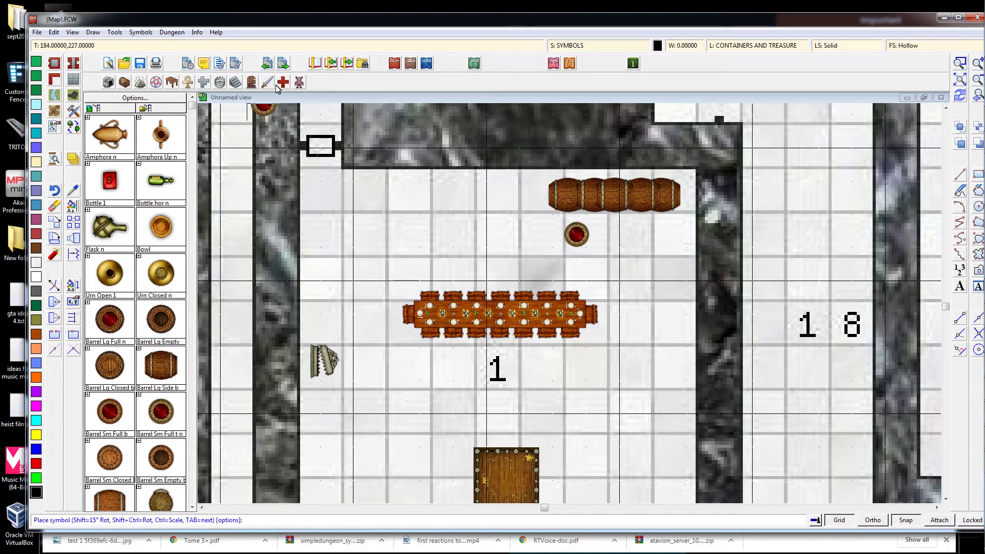
# From the furniture catalog, place a LabTable vari symbol by room 1's east wall, beyond the end of the long table.
pyautogui.click(172, 81)
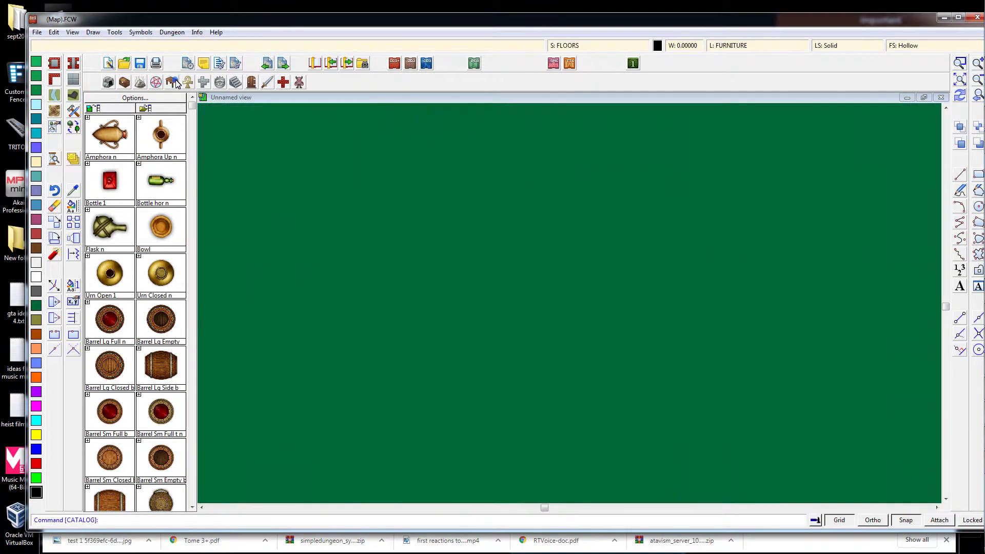
pyautogui.scroll(1, 150, 215)
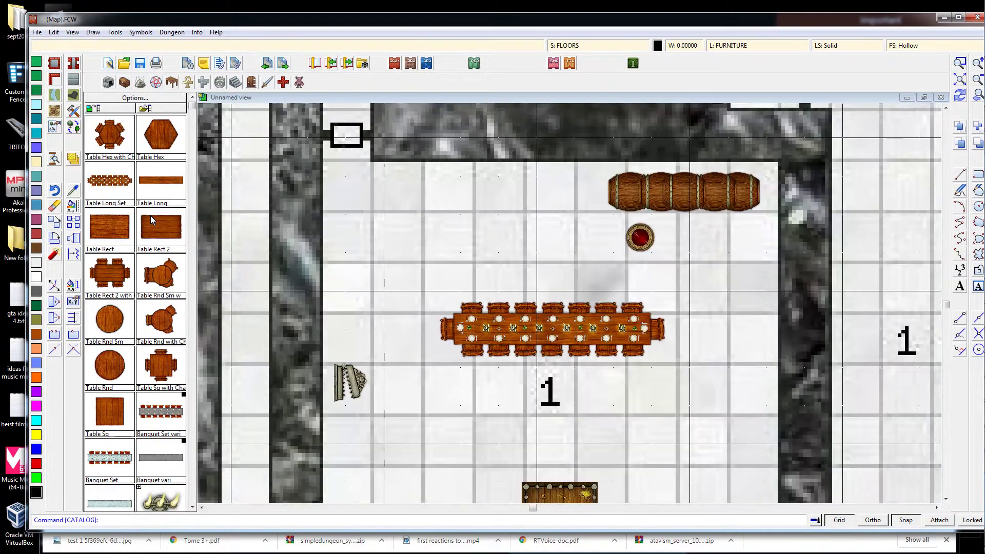
pyautogui.click(190, 357)
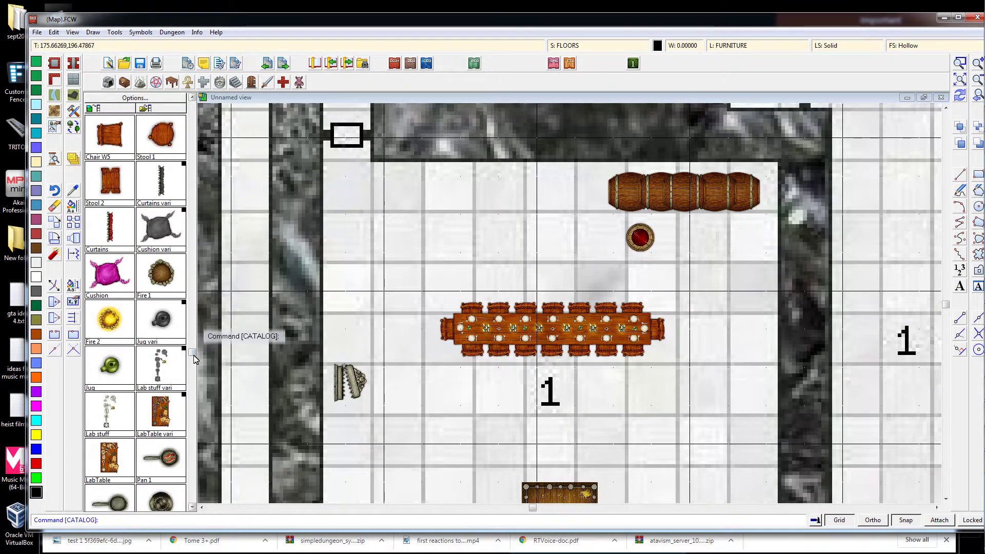
pyautogui.click(163, 420)
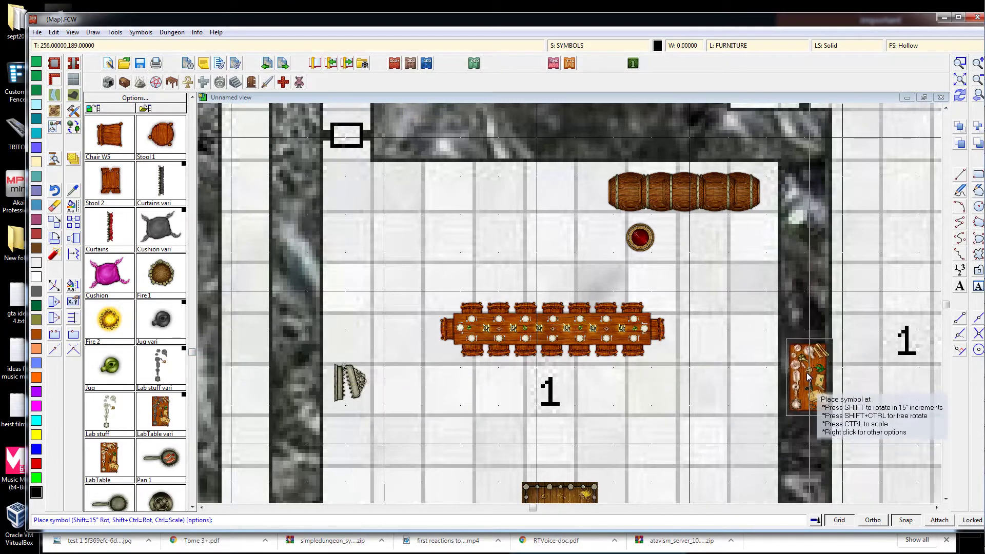
pyautogui.click(749, 328)
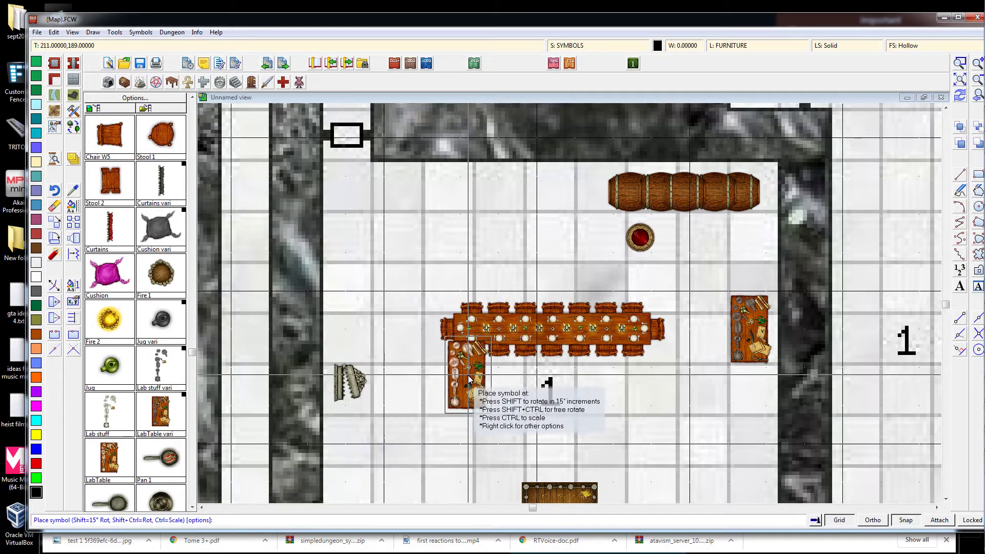
# Examine the lab table's detail up close and its position among room 1's other furnishings.
pyautogui.scroll(5, 717, 404)
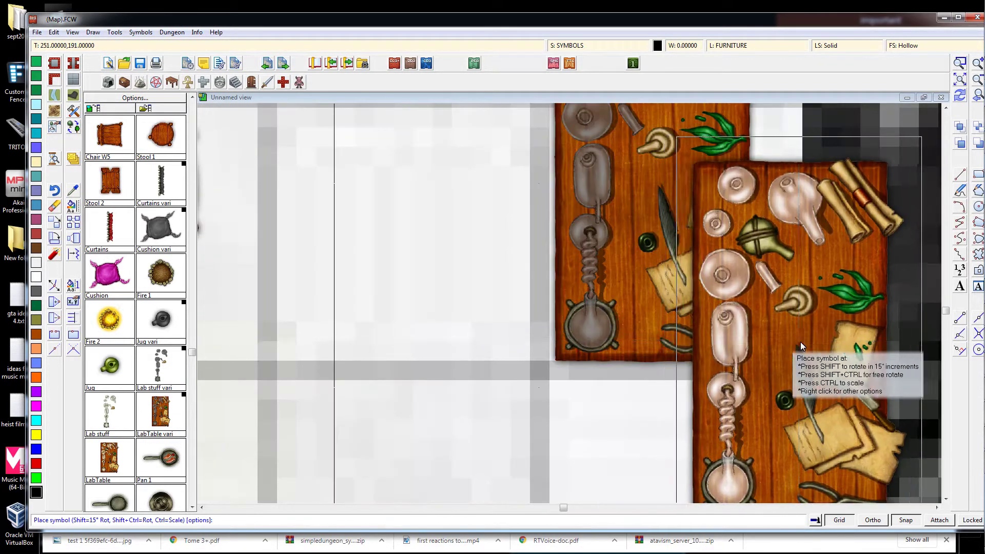
pyautogui.scroll(-5, 894, 340)
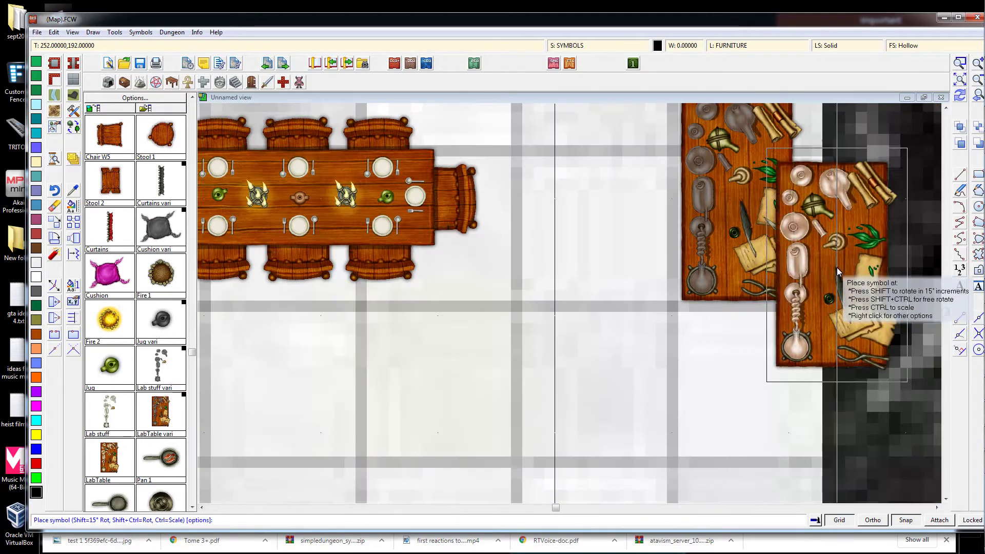
pyautogui.scroll(-3, 884, 192)
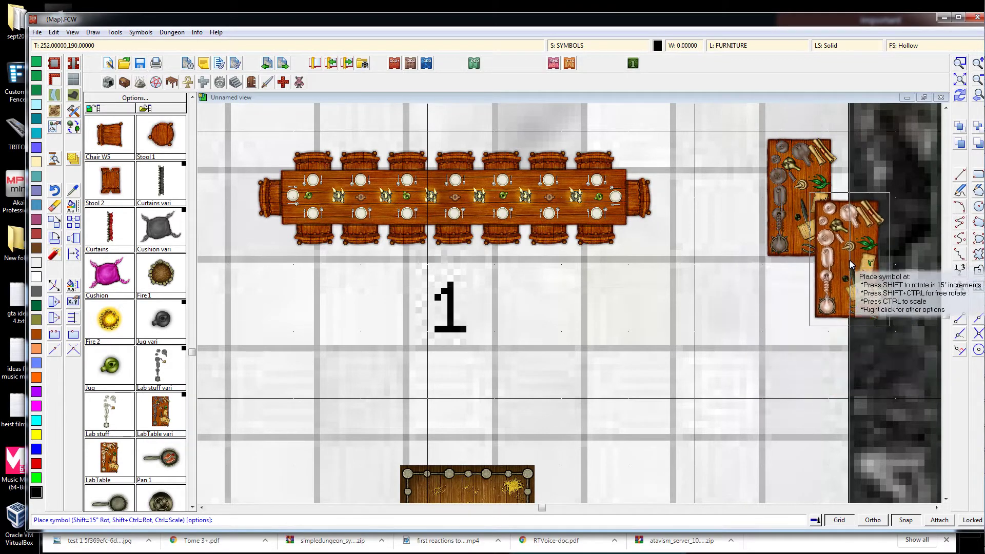
pyautogui.scroll(3, 891, 215)
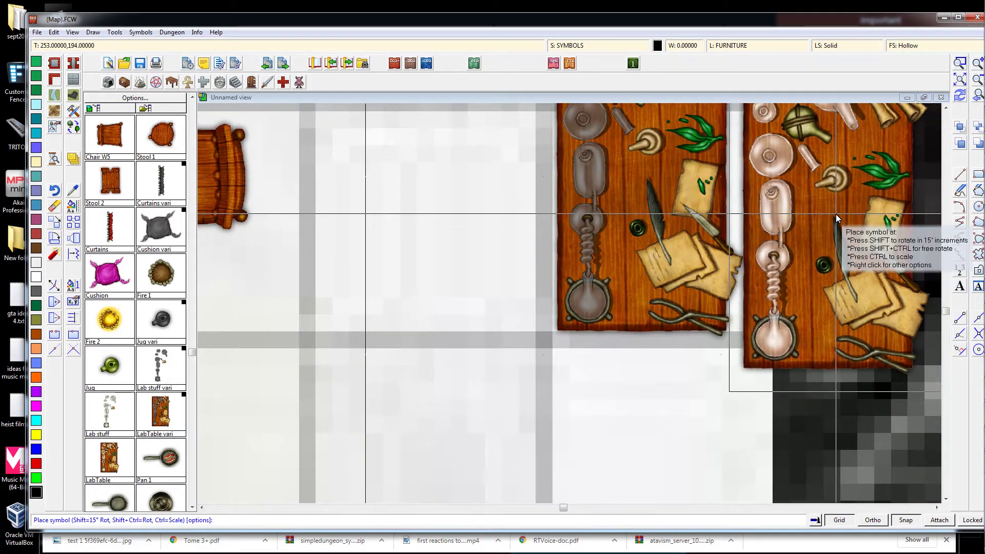
pyautogui.scroll(-2, 836, 218)
pyautogui.scroll(-2, 811, 227)
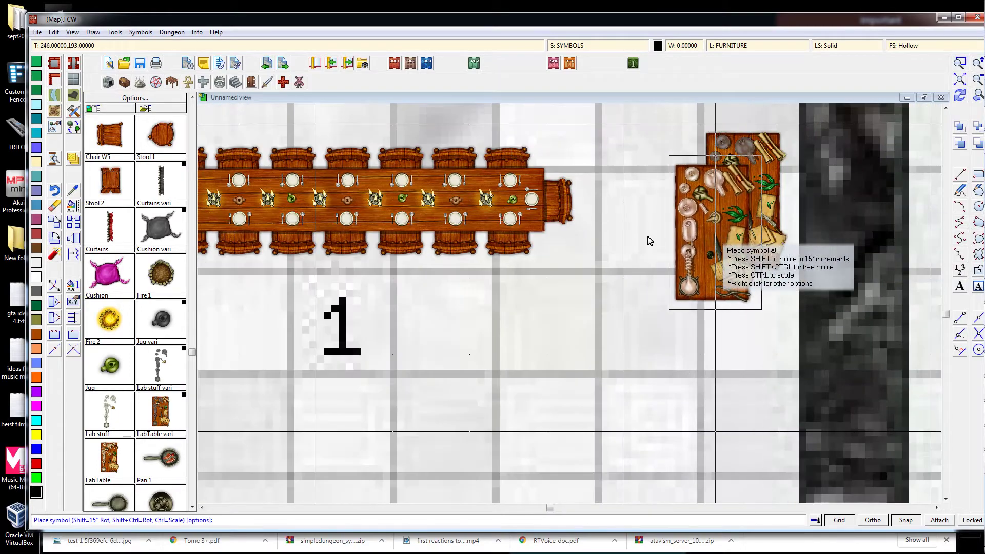
pyautogui.scroll(-3, 649, 241)
pyautogui.scroll(3, 538, 215)
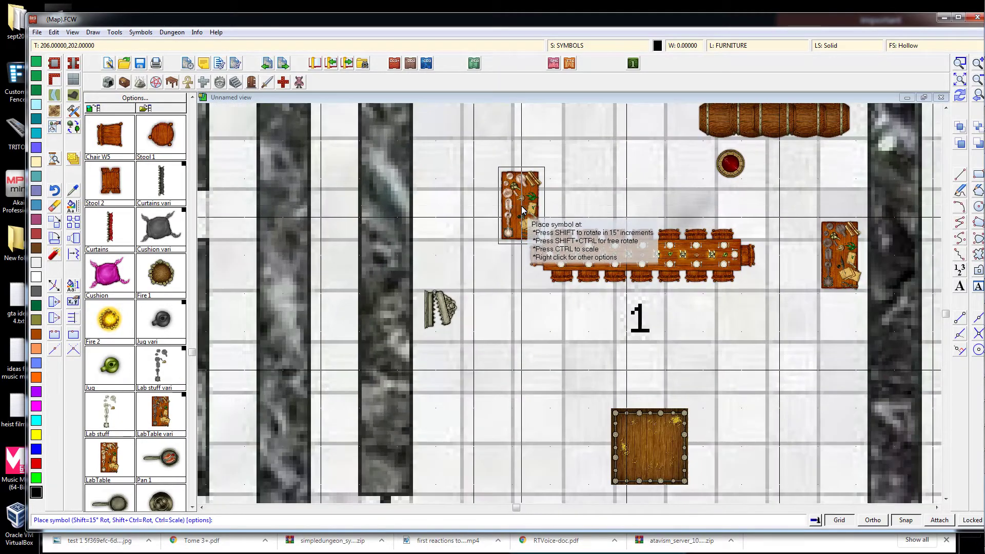
# Review the whole dungeon map at different scales, comparing furnished room 1 with the surrounding rooms and map border.
pyautogui.scroll(-4, 522, 210)
pyautogui.scroll(3, 630, 226)
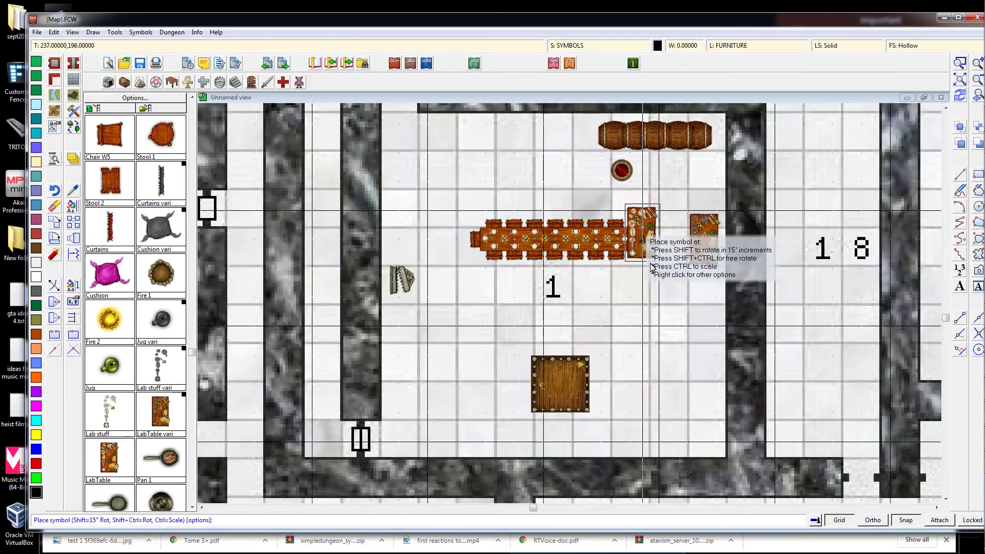
pyautogui.scroll(-6, 618, 241)
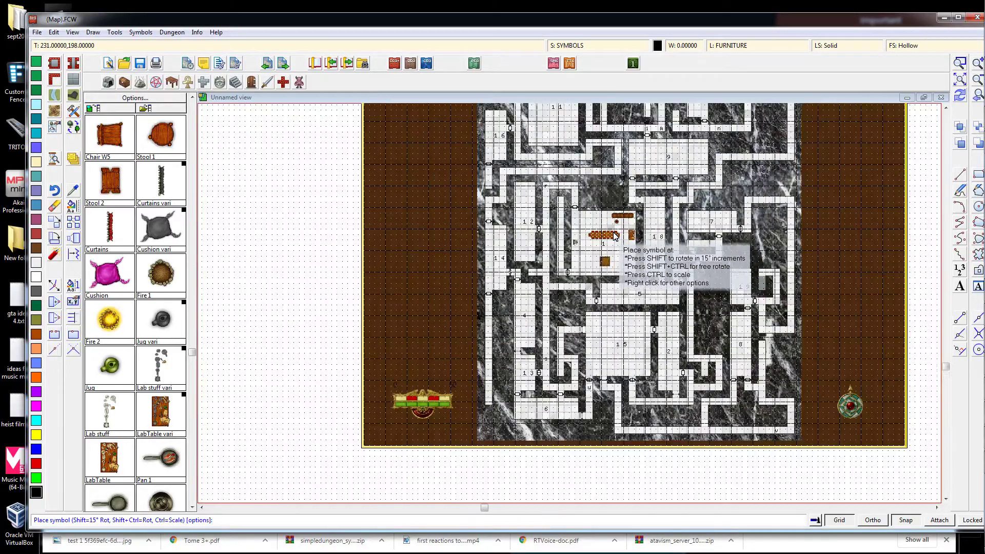
pyautogui.scroll(5, 619, 225)
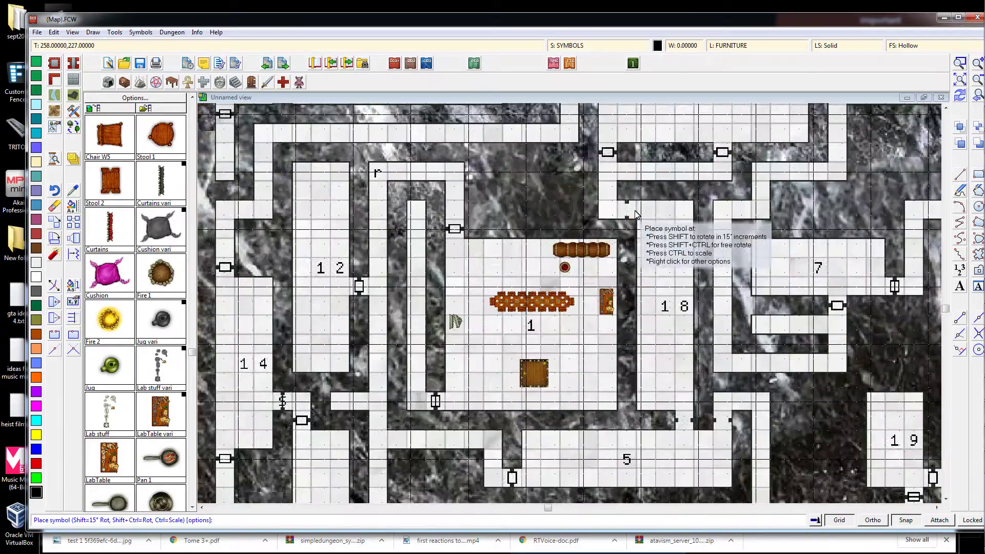
pyautogui.scroll(-5, 635, 215)
pyautogui.scroll(1, 635, 215)
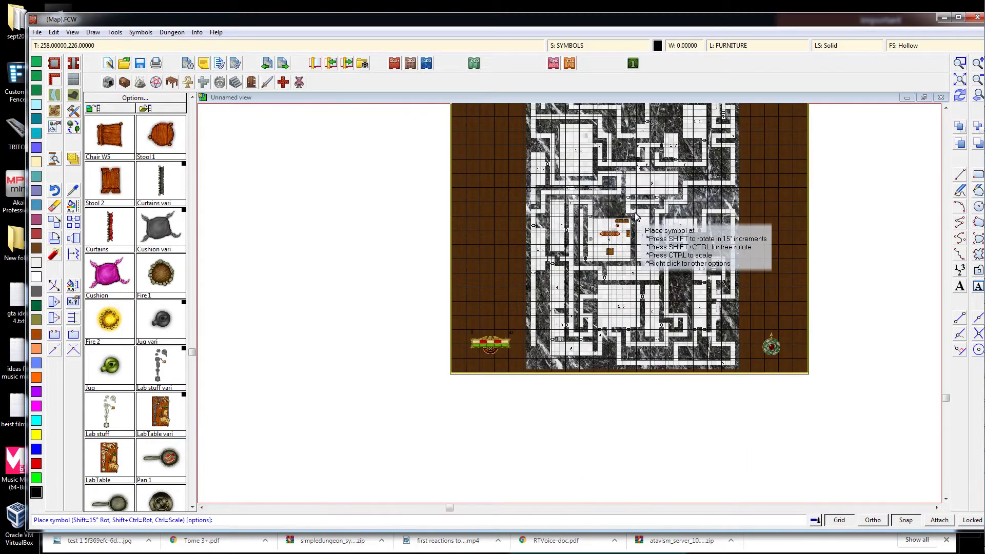
pyautogui.scroll(-2, 744, 195)
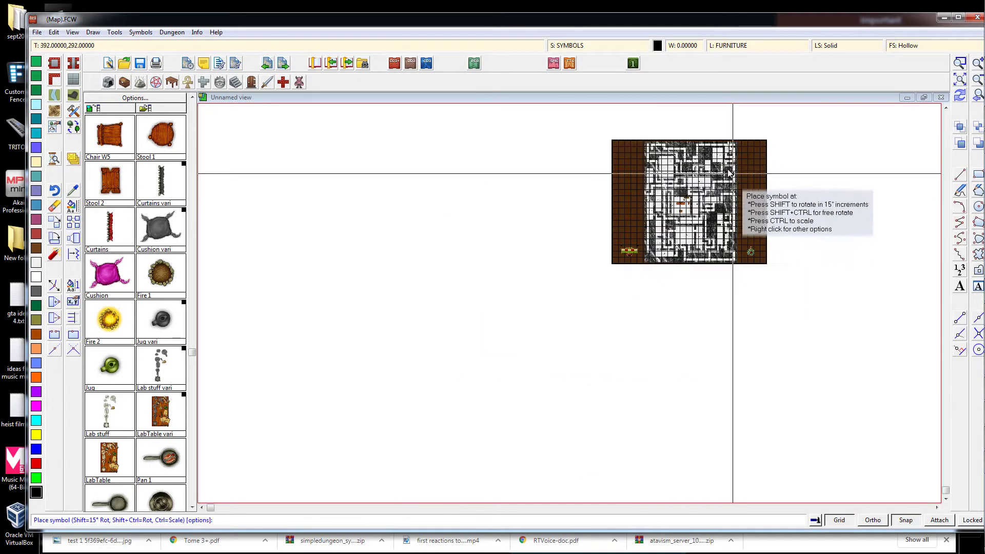
pyautogui.scroll(3, 662, 189)
pyautogui.scroll(-1, 635, 241)
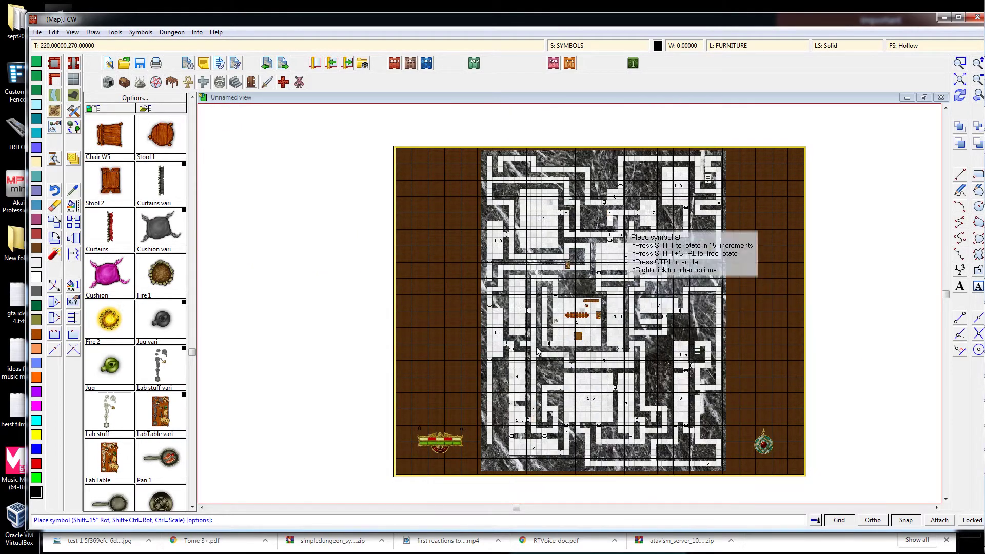
pyautogui.scroll(4, 638, 323)
pyautogui.scroll(1, 638, 323)
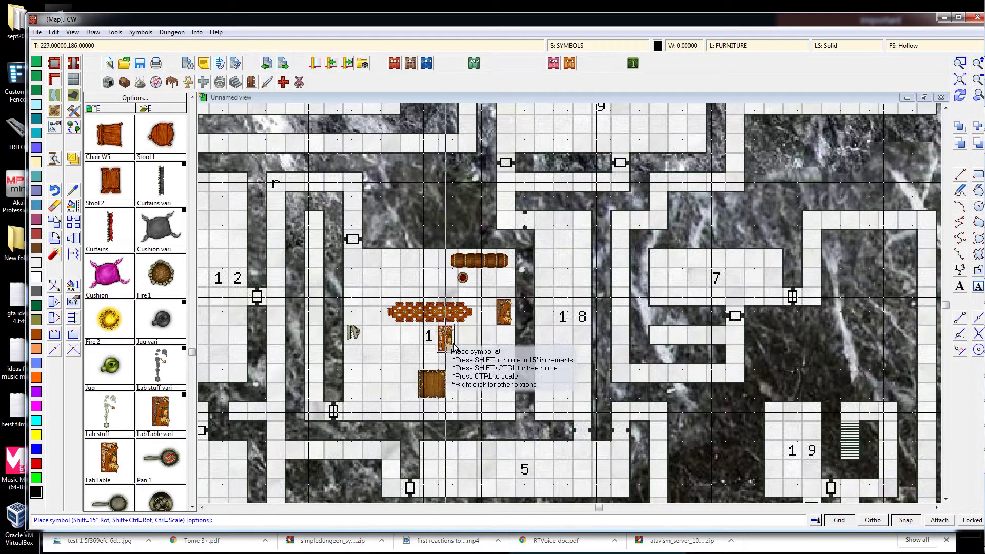
# Review the file formats available for saving the map, and leave without saving.
pyautogui.click(37, 32)
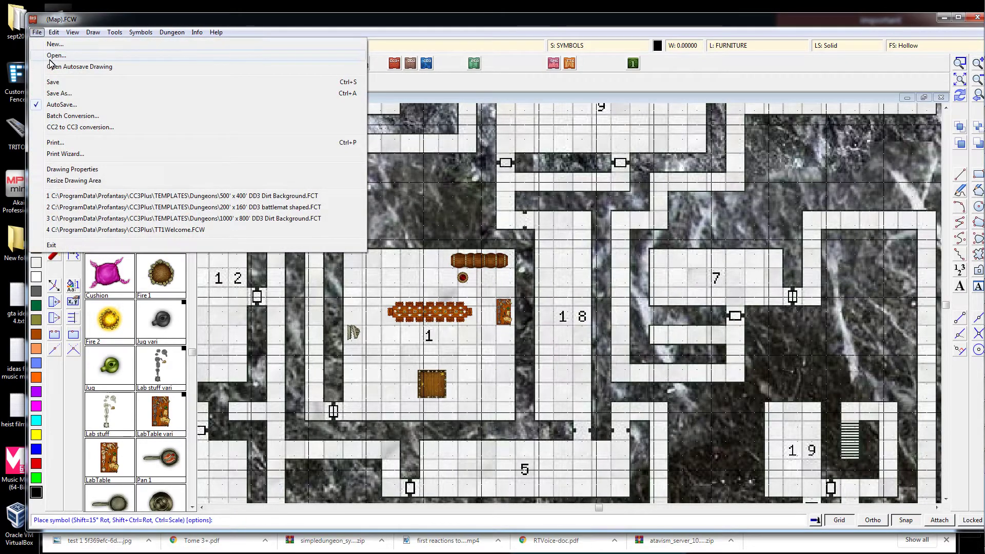
pyautogui.click(81, 94)
pyautogui.click(256, 261)
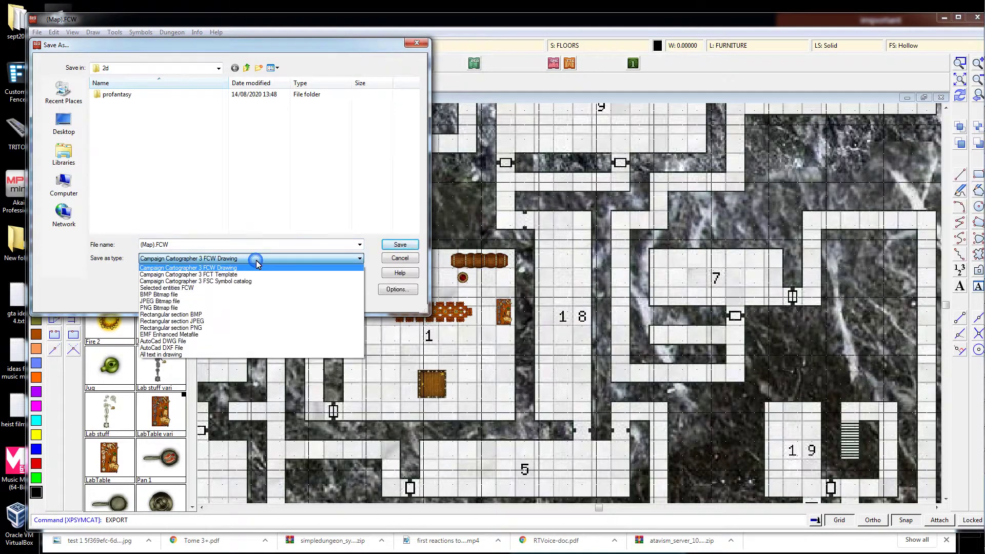
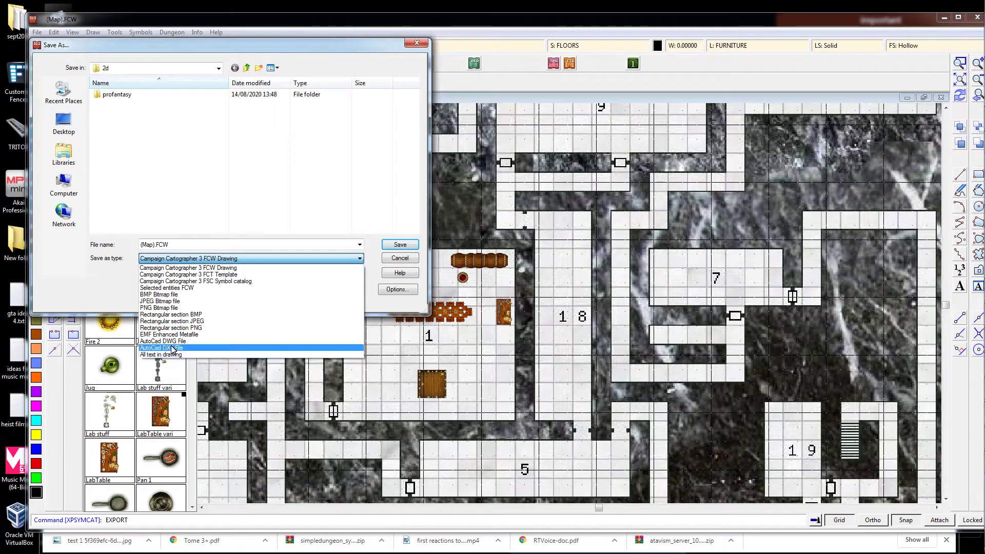
pyautogui.click(420, 265)
pyautogui.click(405, 258)
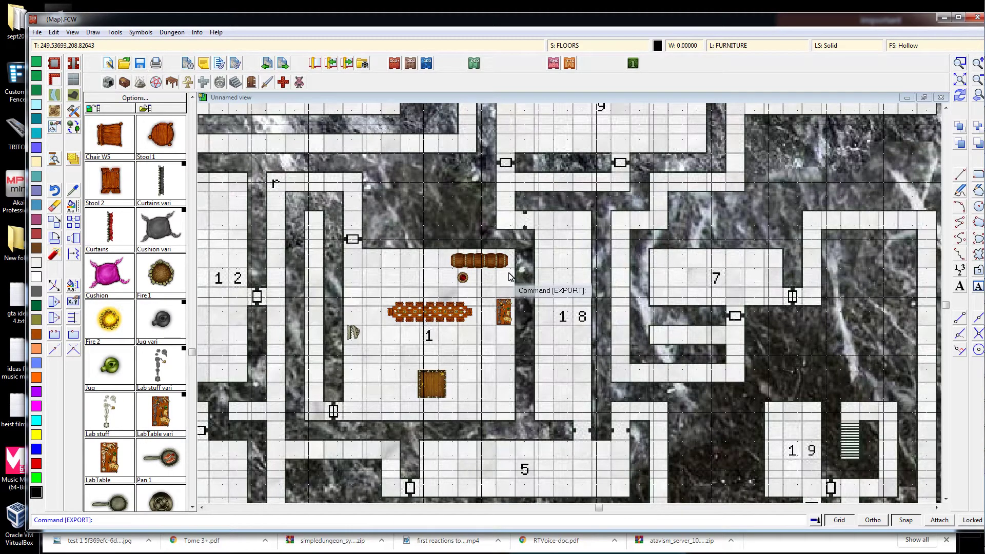
# Inspect the corridors and rooms around room 1, including rooms 7, 9 and 11, both close up and in overview.
pyautogui.scroll(-4, 604, 254)
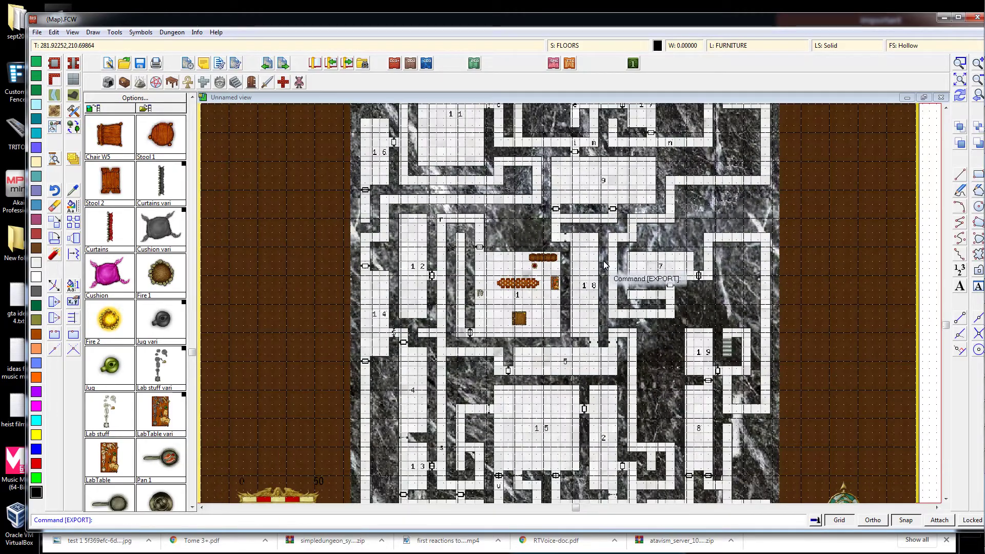
pyautogui.scroll(4, 604, 251)
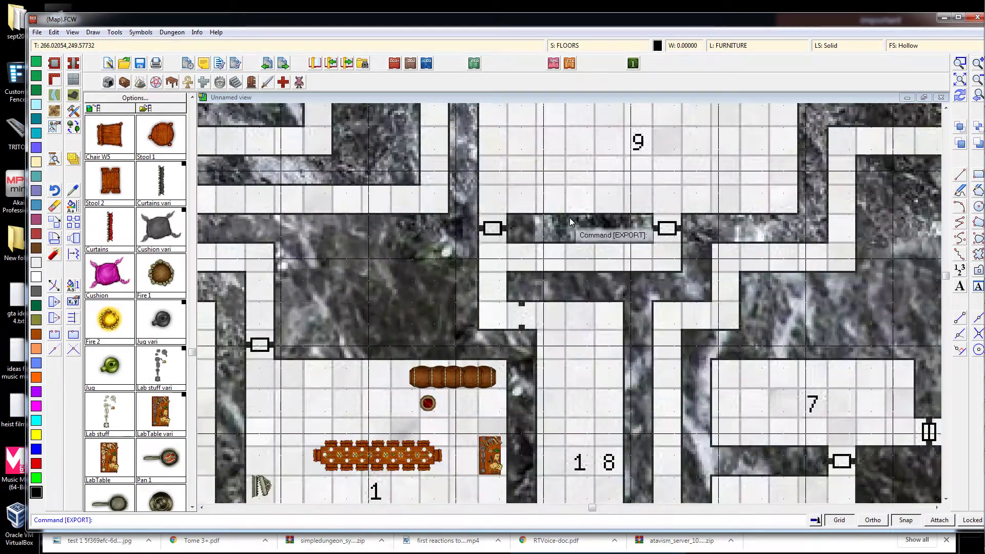
pyautogui.scroll(-3, 568, 224)
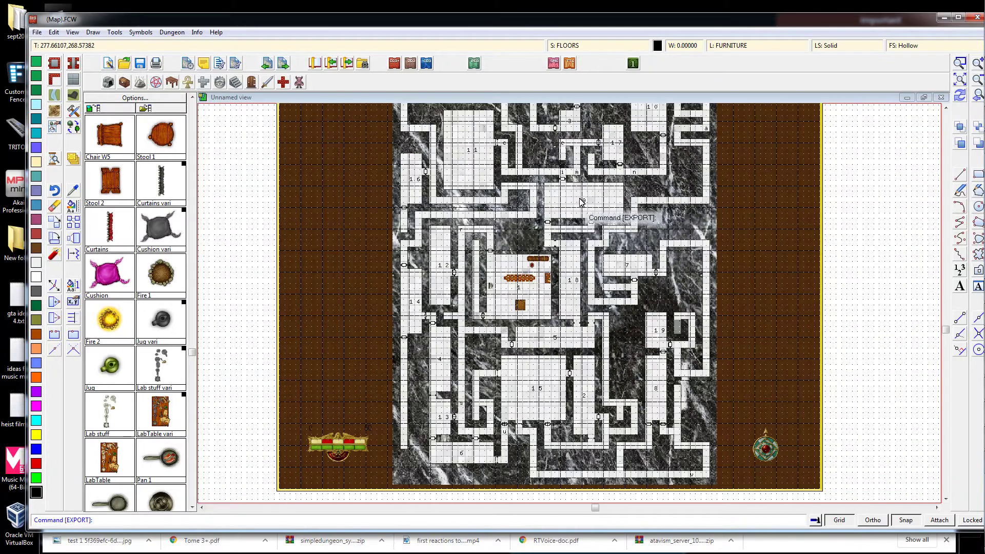
pyautogui.scroll(3, 579, 202)
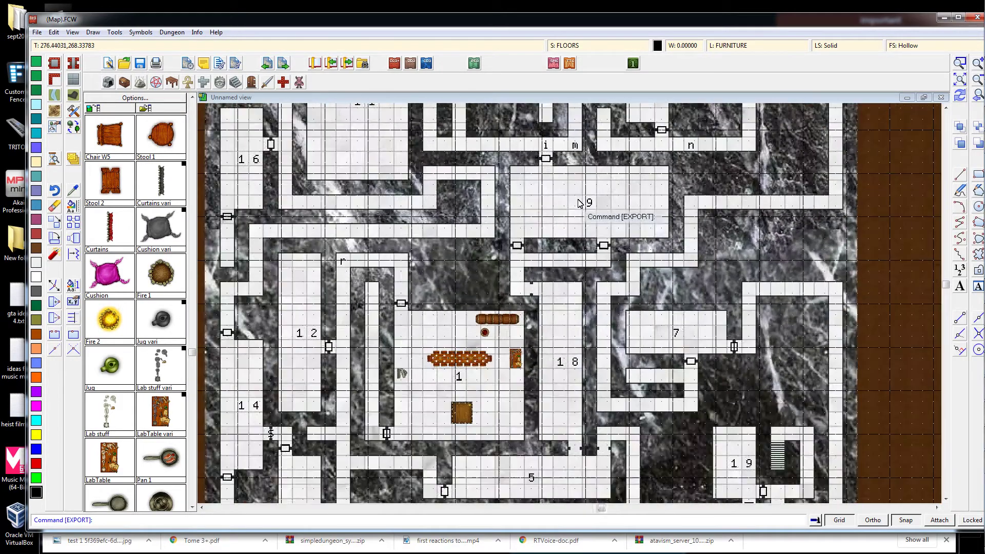
pyautogui.scroll(-4, 579, 205)
pyautogui.scroll(-1, 579, 205)
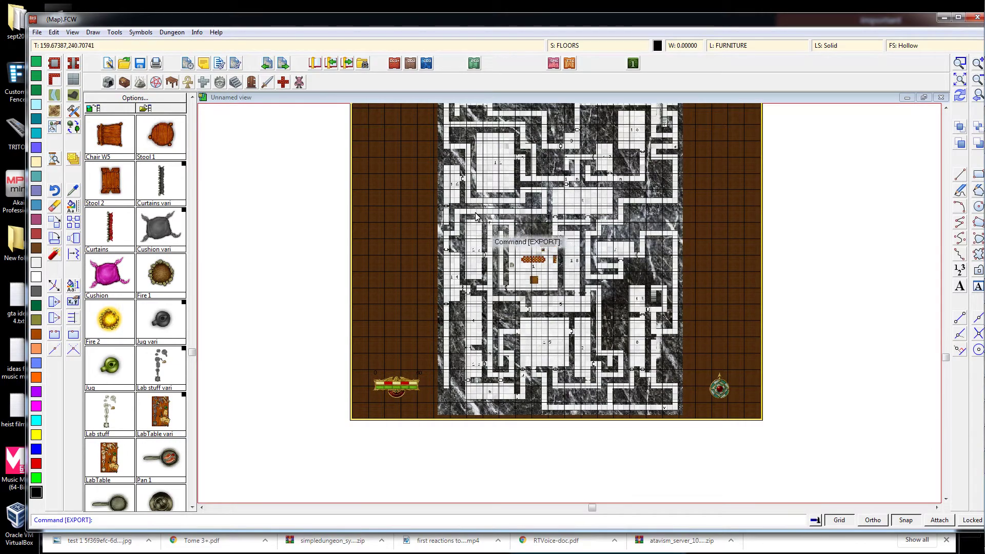
pyautogui.scroll(3, 604, 215)
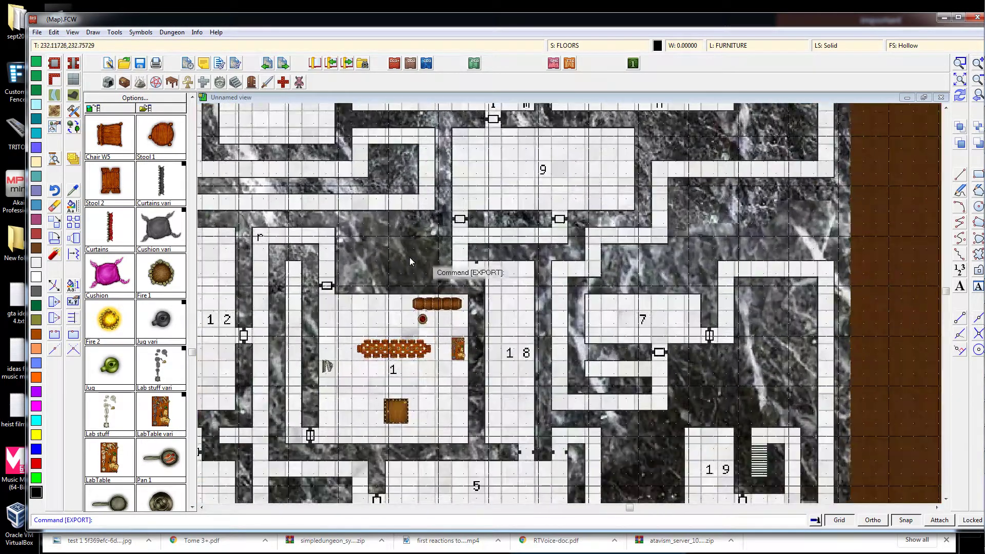
pyautogui.scroll(-3, 587, 336)
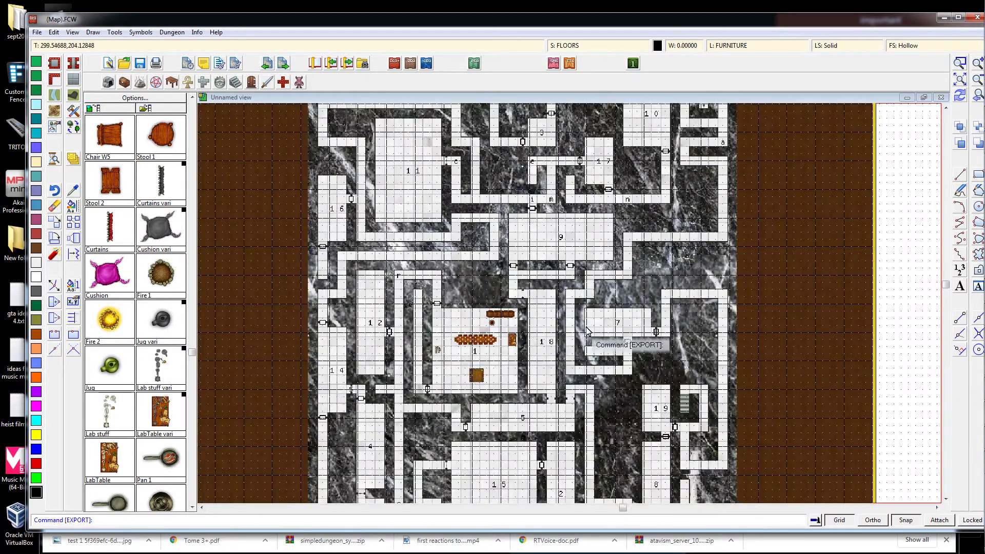
pyautogui.scroll(4, 465, 274)
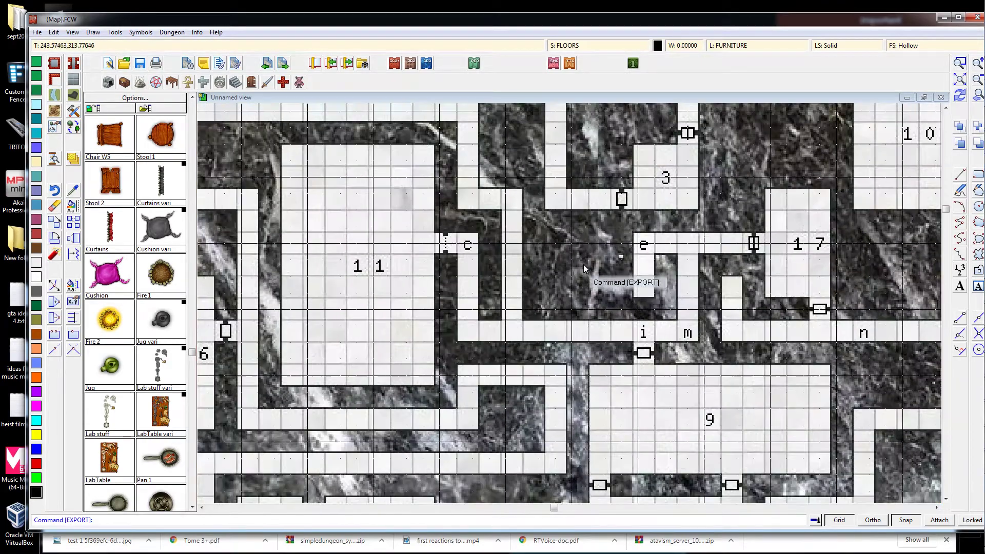
pyautogui.scroll(-4, 465, 274)
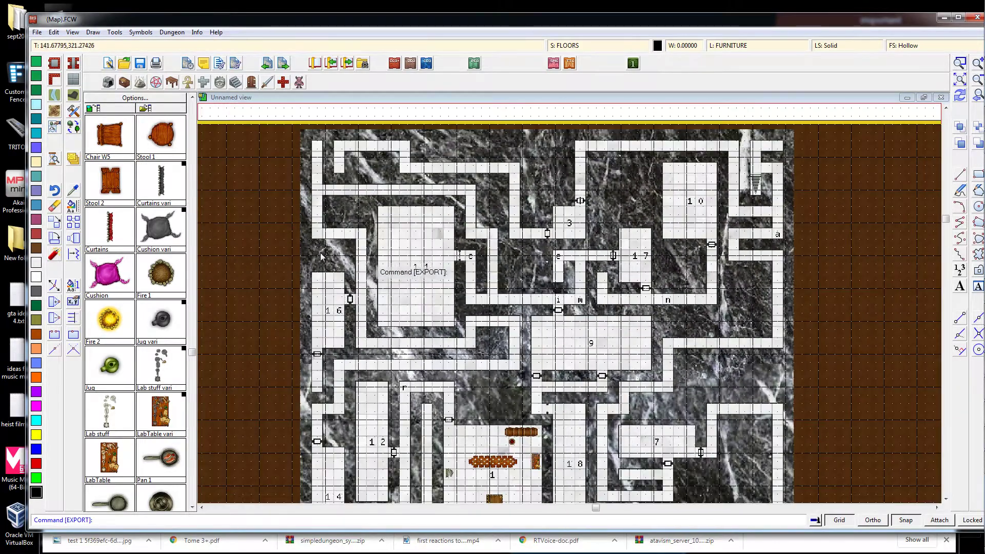
# From the skirmish catalog with cultists and demons, place a black Cultist Armoured variant in room 1, west of the small barrel.
pyautogui.click(299, 83)
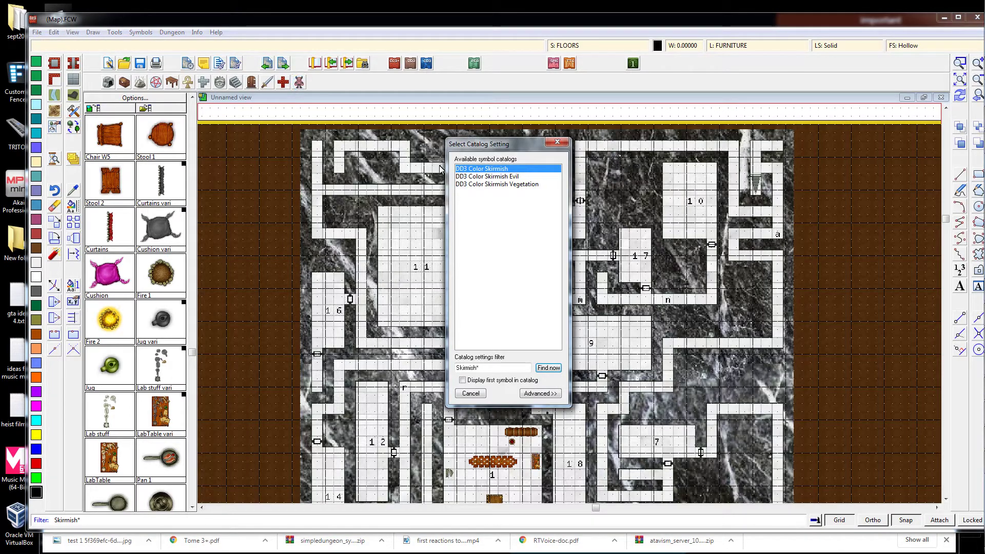
pyautogui.doubleClick(467, 170)
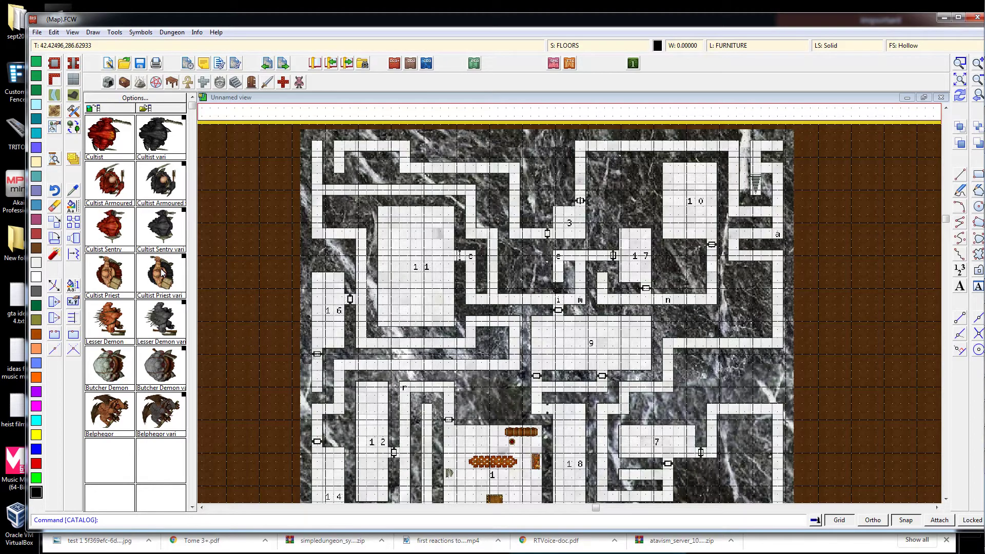
pyautogui.click(164, 191)
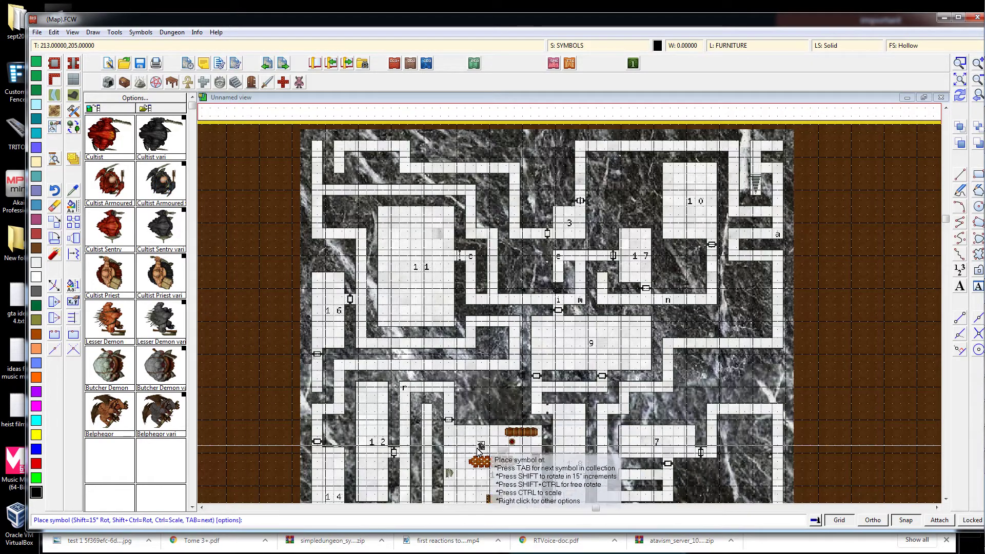
pyautogui.scroll(3, 451, 449)
pyautogui.click(451, 441)
pyautogui.scroll(3, 559, 444)
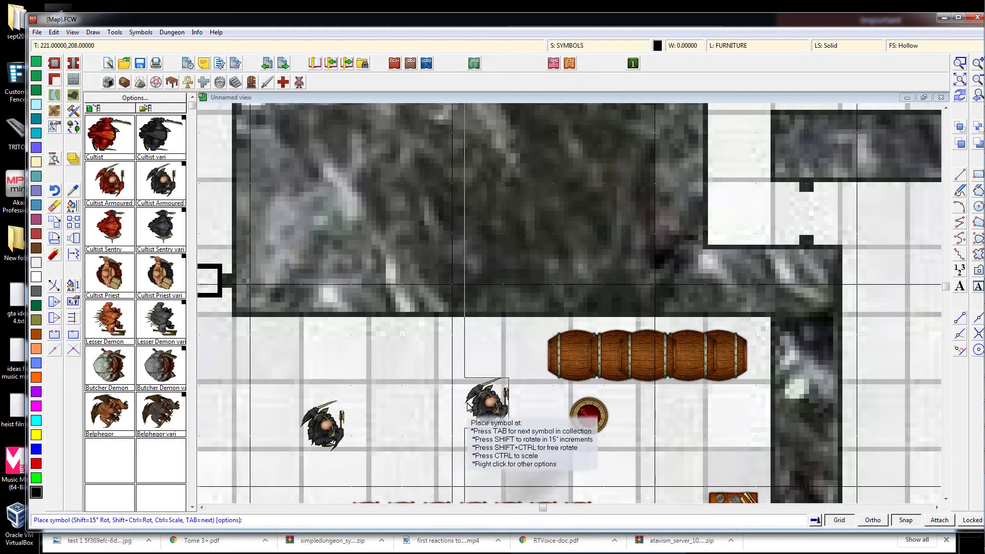
# Inspect the placed cultist and furnishings in room 1, and compare their scale with rooms 9 and 11 and the full dungeon.
pyautogui.scroll(-2, 473, 402)
pyautogui.scroll(-6, 473, 402)
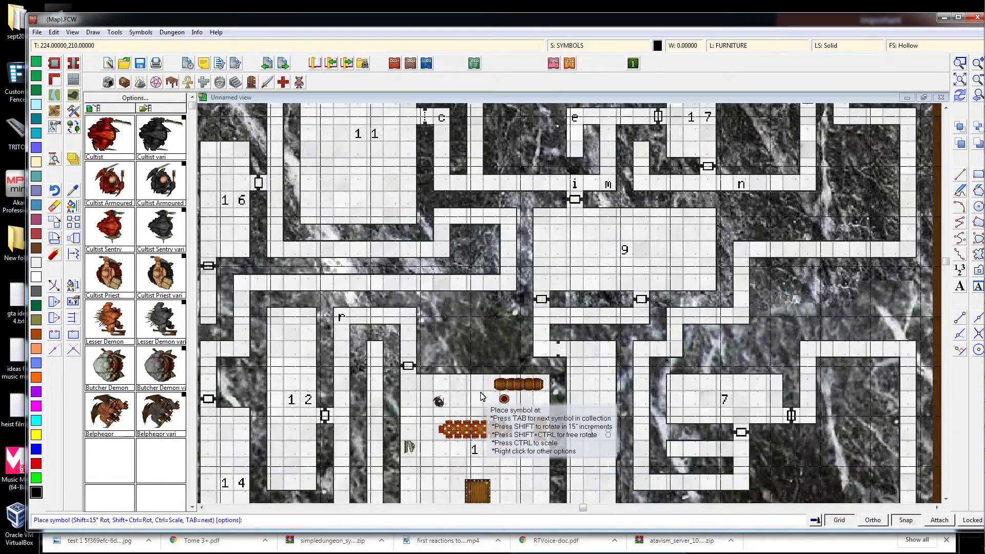
pyautogui.scroll(5, 482, 395)
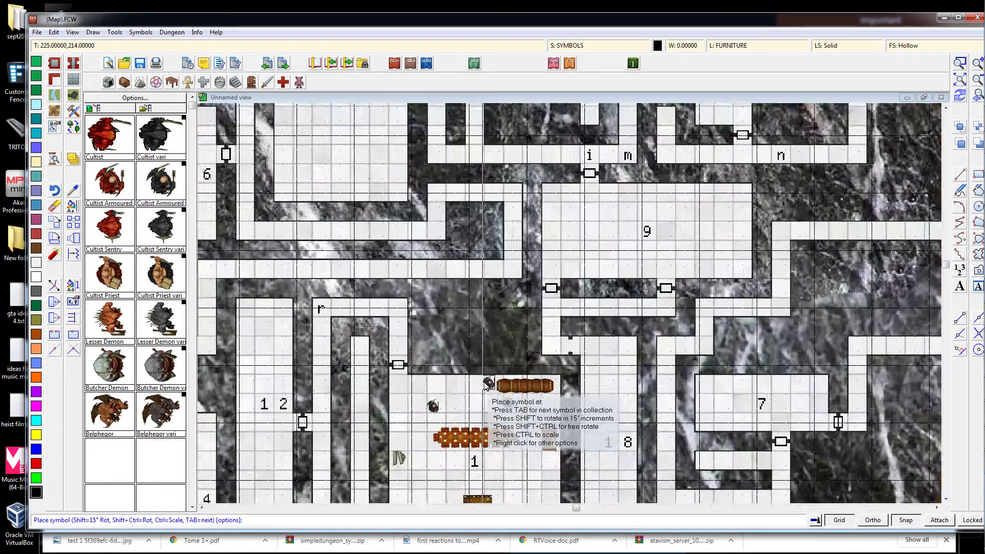
pyautogui.scroll(-4, 488, 382)
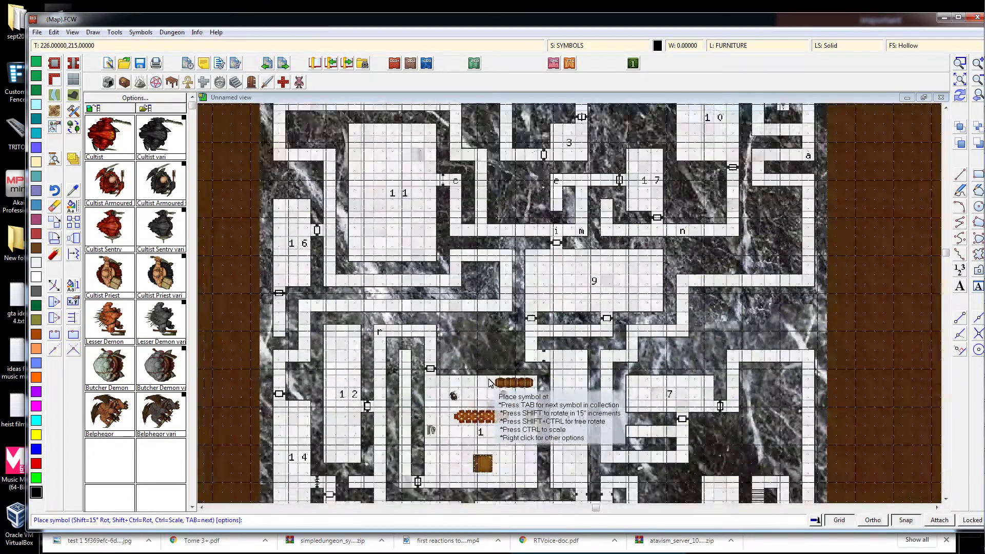
pyautogui.scroll(1, 503, 355)
pyautogui.scroll(2, 503, 351)
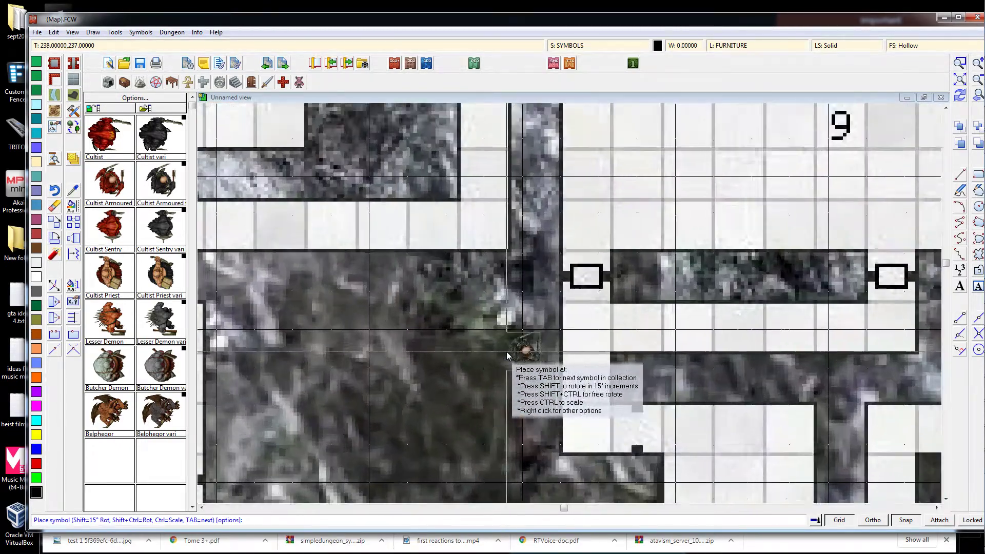
pyautogui.scroll(-2, 506, 352)
pyautogui.scroll(-1, 506, 352)
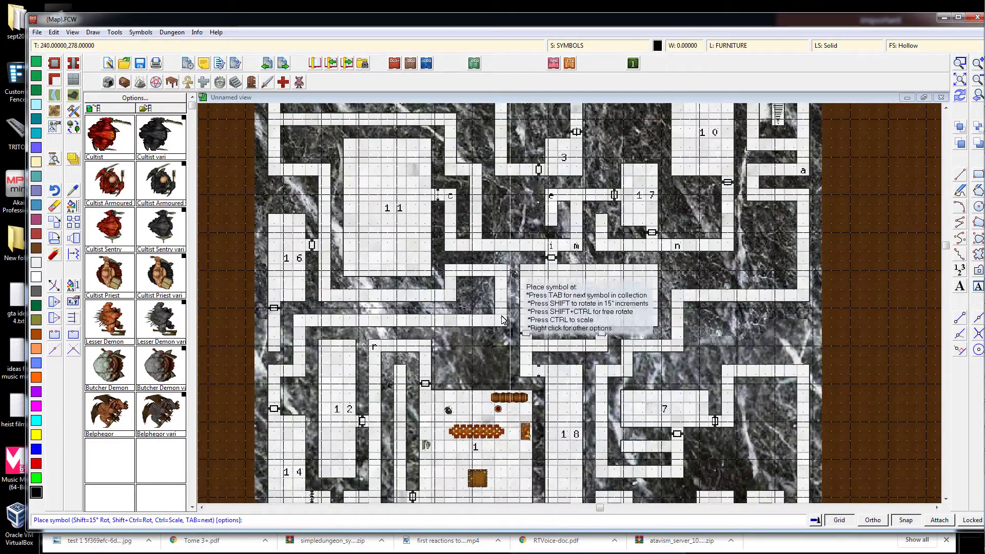
pyautogui.scroll(-2, 514, 300)
pyautogui.scroll(4, 516, 301)
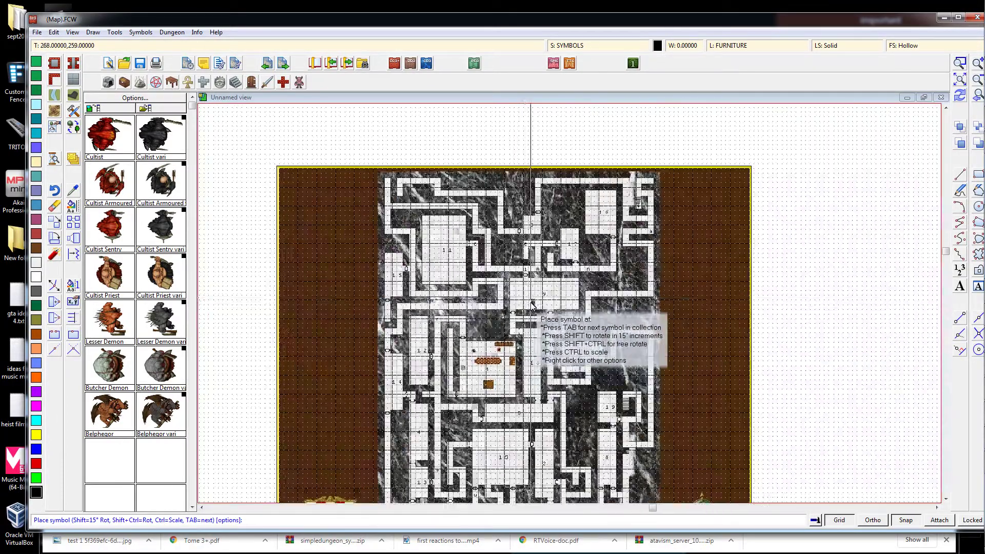
pyautogui.scroll(-3, 537, 306)
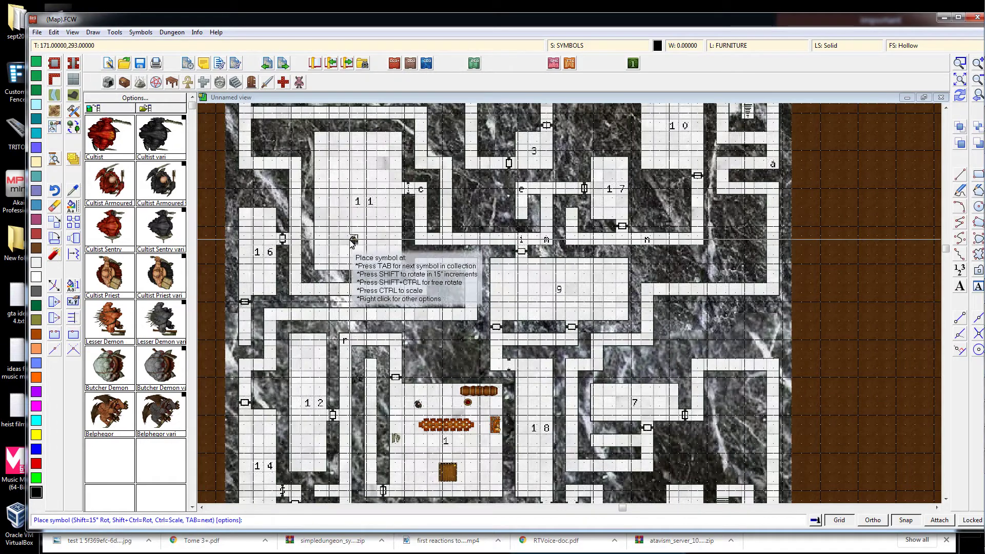
# Switch to the campaign cartographer.txt notes in Notepad and read the list of Campaign Cartographer add-on products.
pyautogui.press('alt')
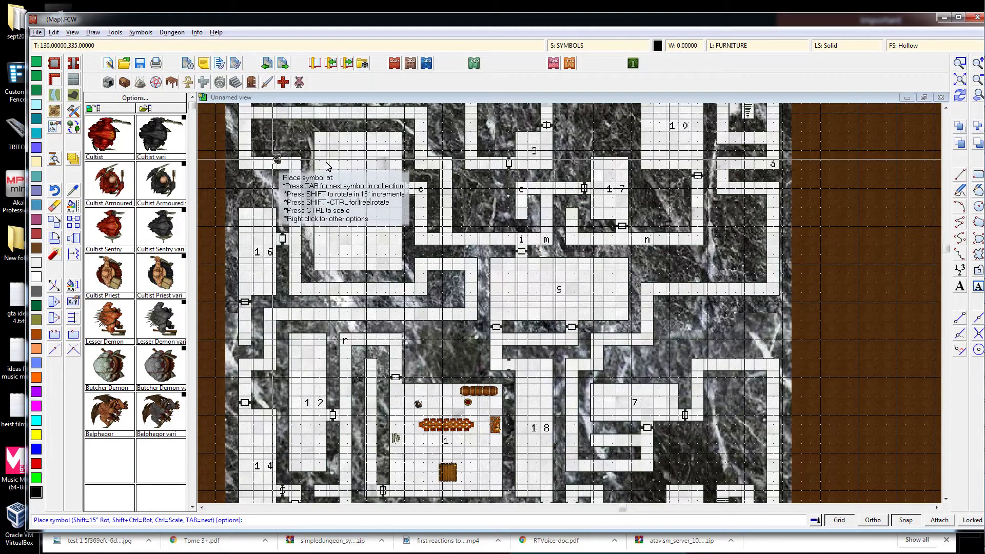
pyautogui.hotkey('alt', 'Tab')
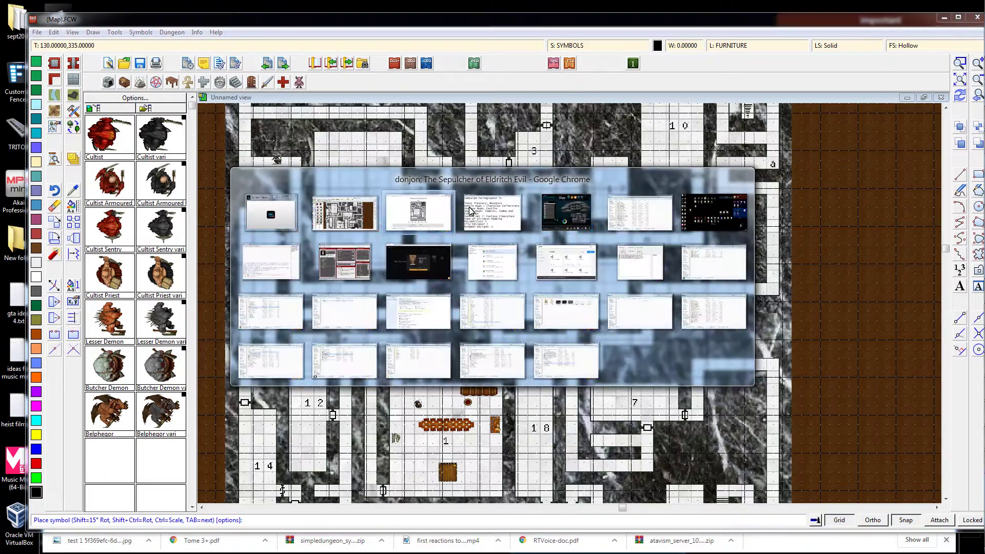
pyautogui.click(471, 208)
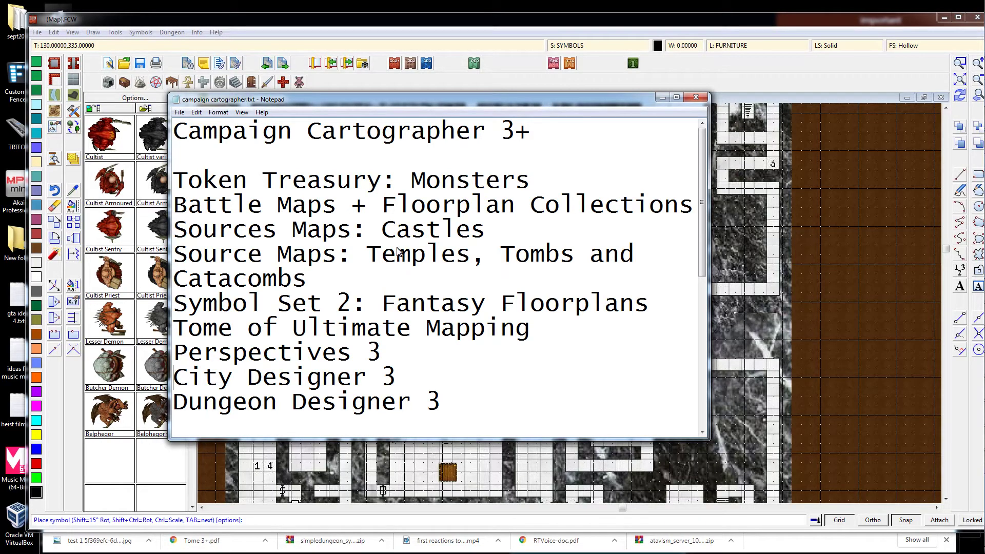
# Switch to the donjon page in Chrome and review the Level 1 map and dungeon details of The Sepulcher of Eldritch Evil.
pyautogui.hotkey('alt', 'Tab')
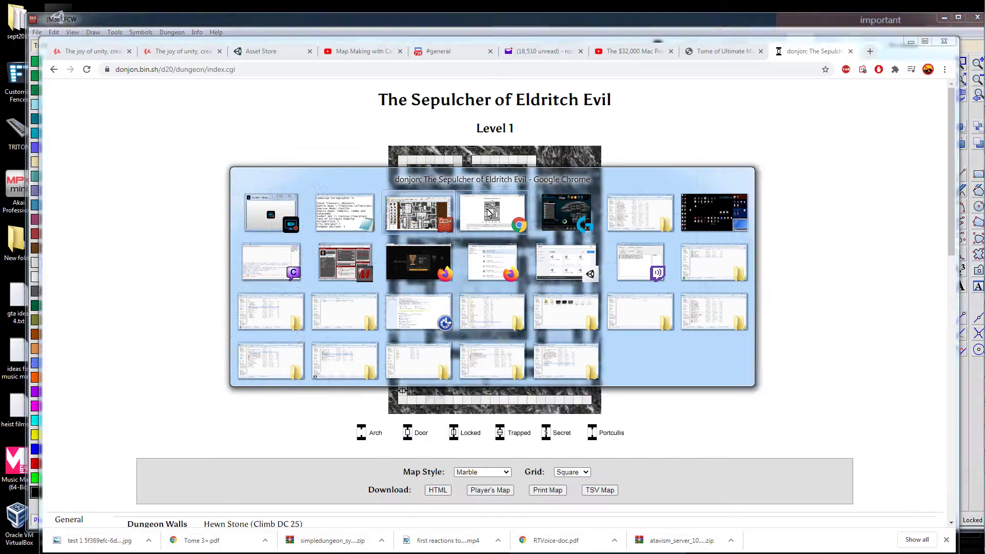
pyautogui.click(487, 210)
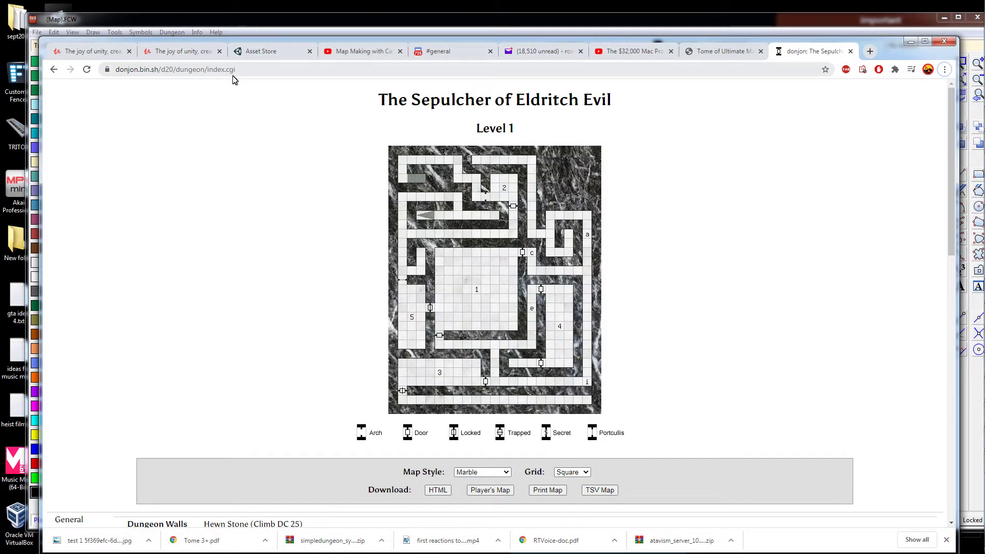
pyautogui.scroll(-1, 304, 258)
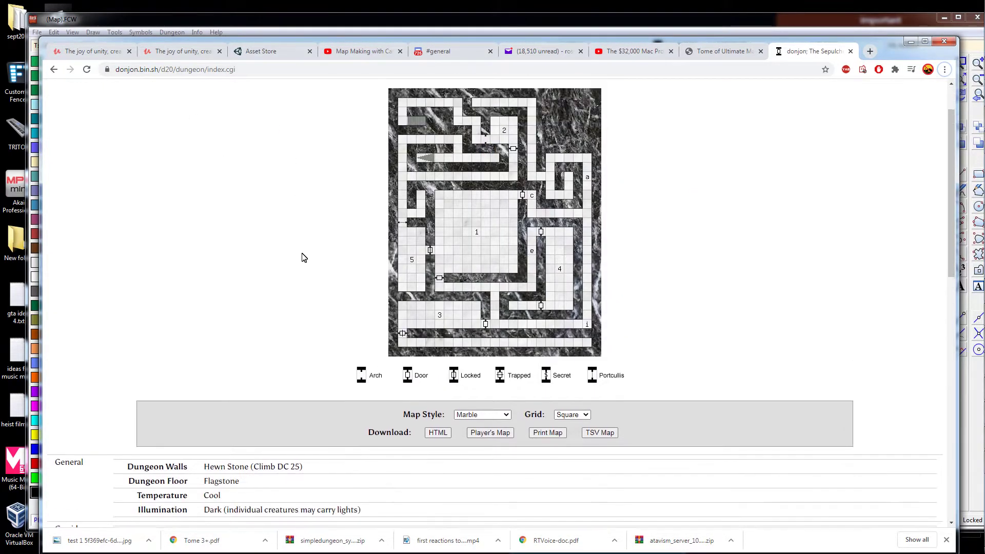
pyautogui.scroll(1, 306, 255)
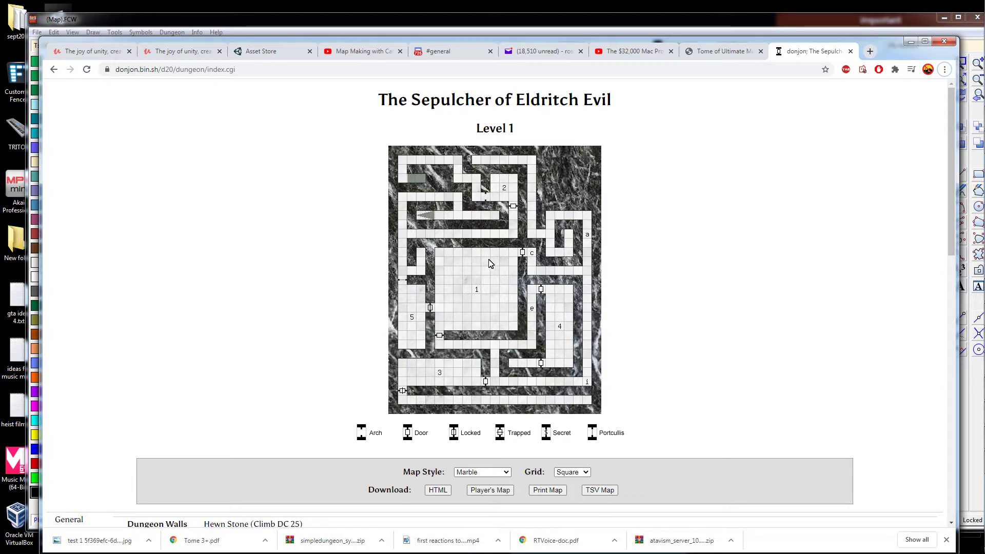
pyautogui.moveTo(489, 273)
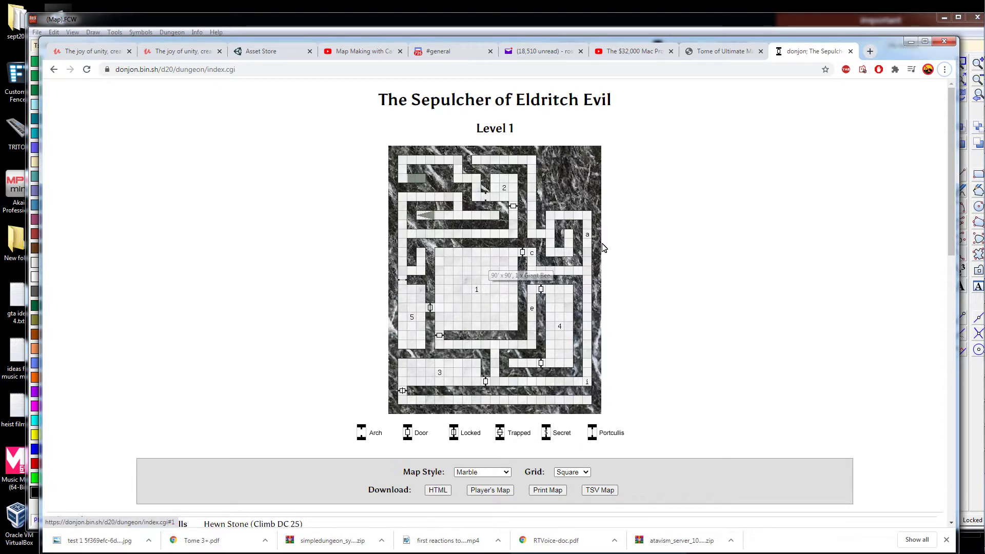
pyautogui.scroll(-3, 603, 244)
pyautogui.scroll(3, 605, 244)
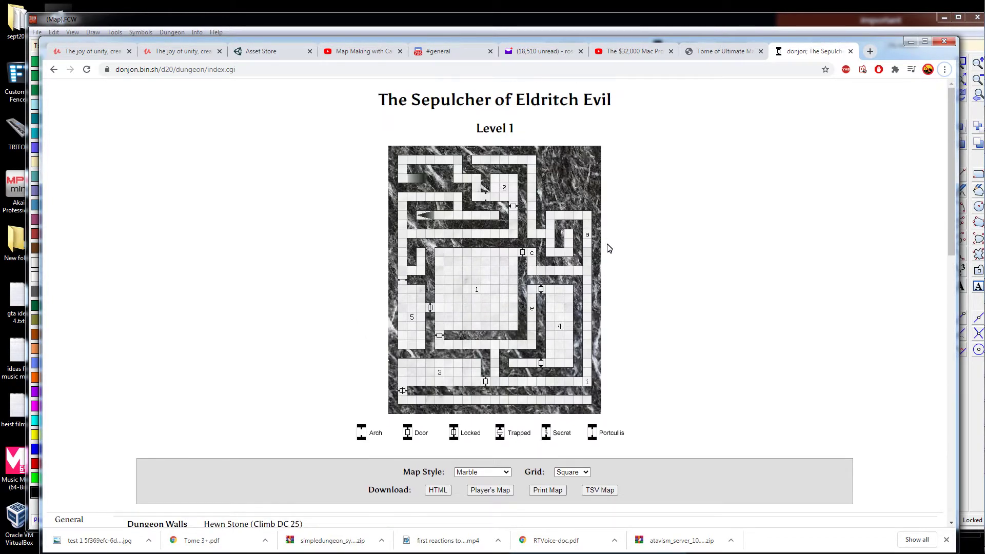
pyautogui.scroll(-5, 662, 261)
pyautogui.scroll(5, 664, 263)
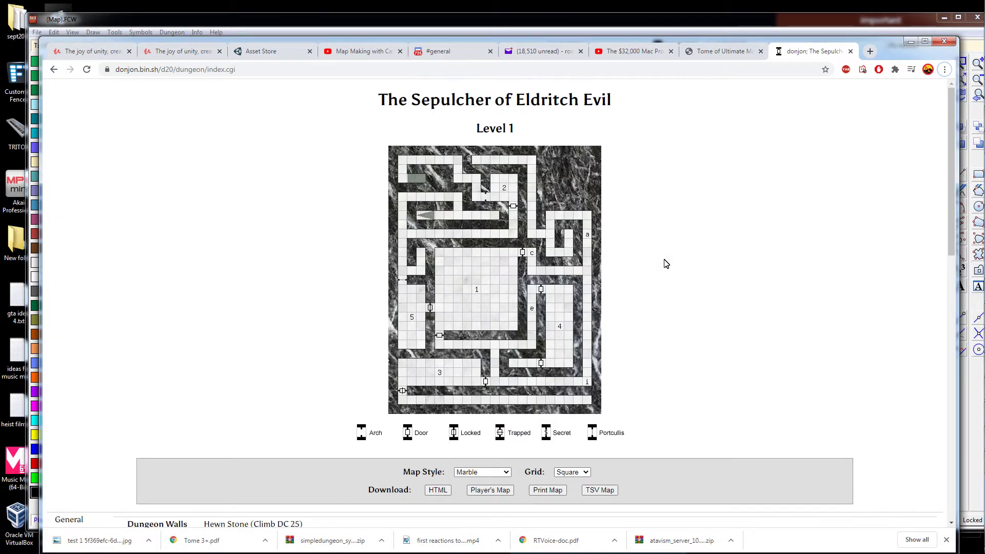
pyautogui.scroll(-3, 651, 259)
pyautogui.scroll(3, 677, 267)
# Switch back to Campaign Cartographer and view the entire dungeon map with its border, scale bar and compass.
pyautogui.hotkey('alt', 'Tab')
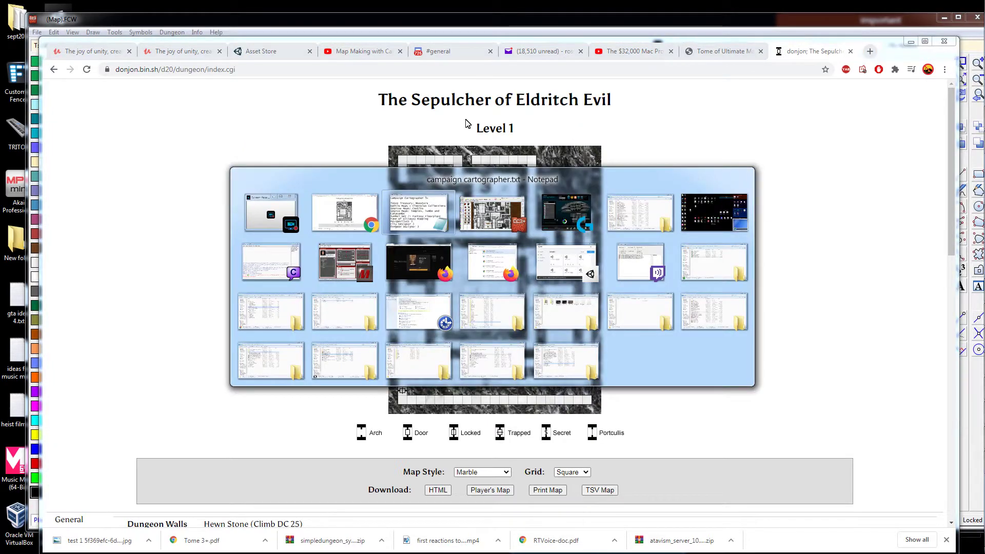
pyautogui.click(352, 221)
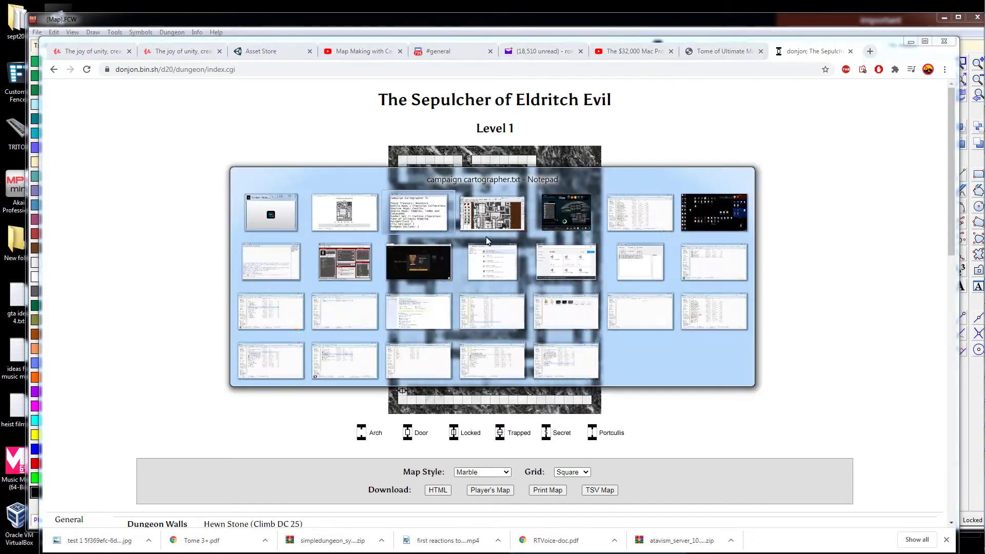
pyautogui.hotkey('alt', 'Tab')
pyautogui.press('Tab')
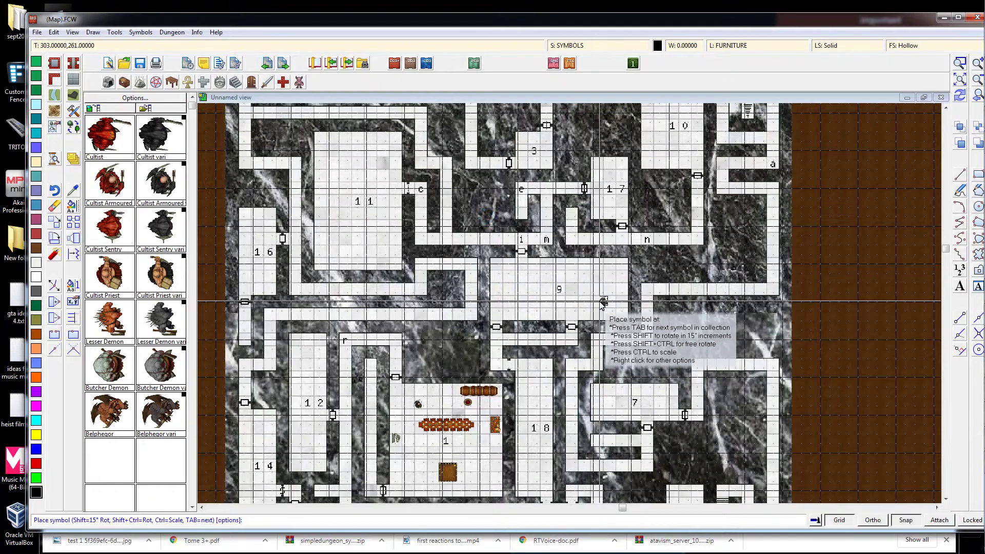
pyautogui.scroll(-5, 610, 270)
pyautogui.scroll(2, 613, 273)
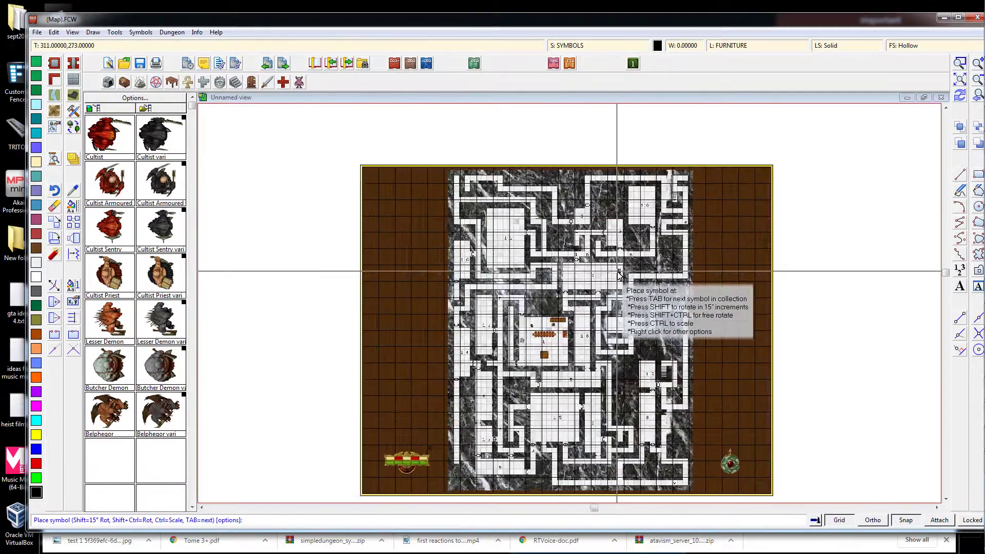
pyautogui.scroll(-3, 595, 262)
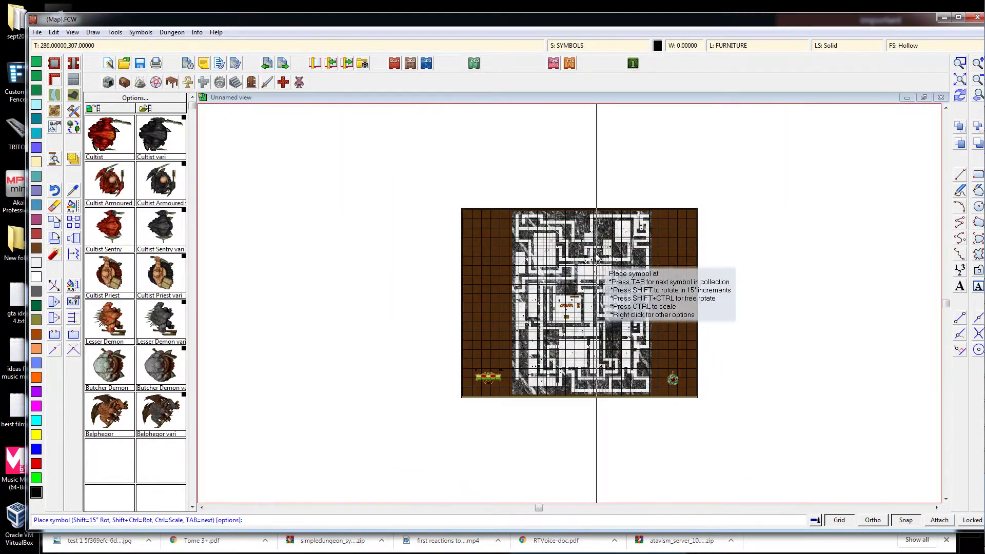
pyautogui.scroll(1, 570, 241)
pyautogui.scroll(1, 570, 241)
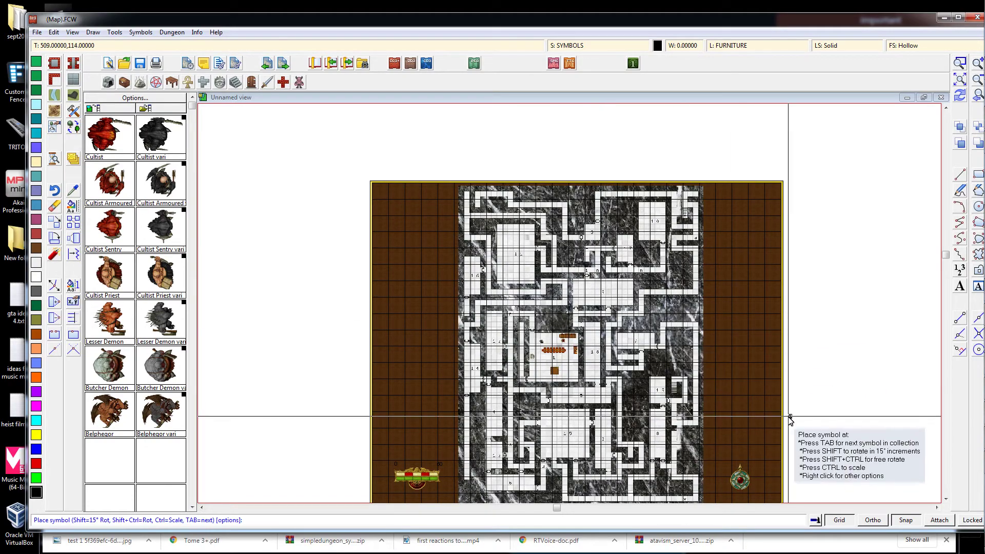
pyautogui.scroll(-1, 690, 332)
pyautogui.scroll(2, 688, 332)
pyautogui.scroll(-2, 687, 332)
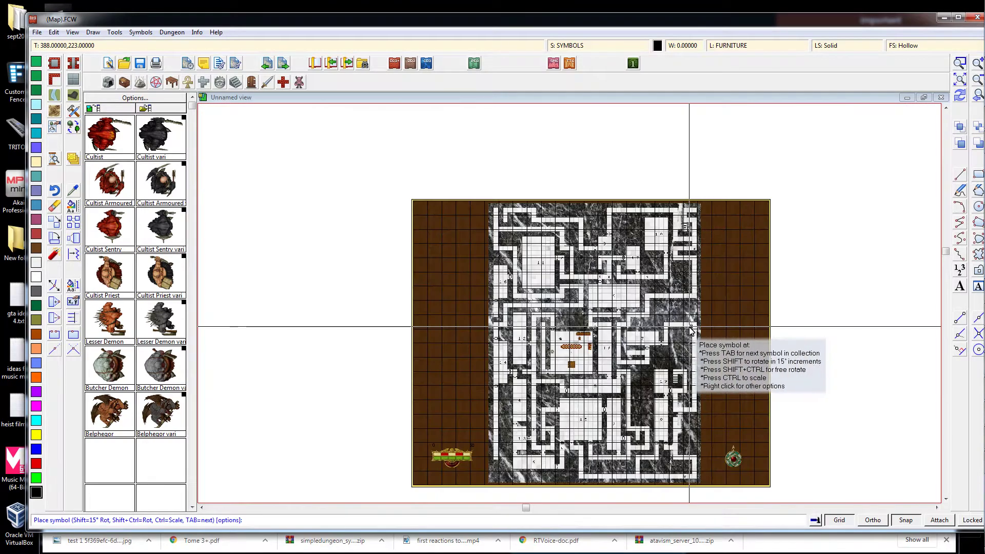
pyautogui.scroll(3, 687, 332)
pyautogui.scroll(-2, 687, 333)
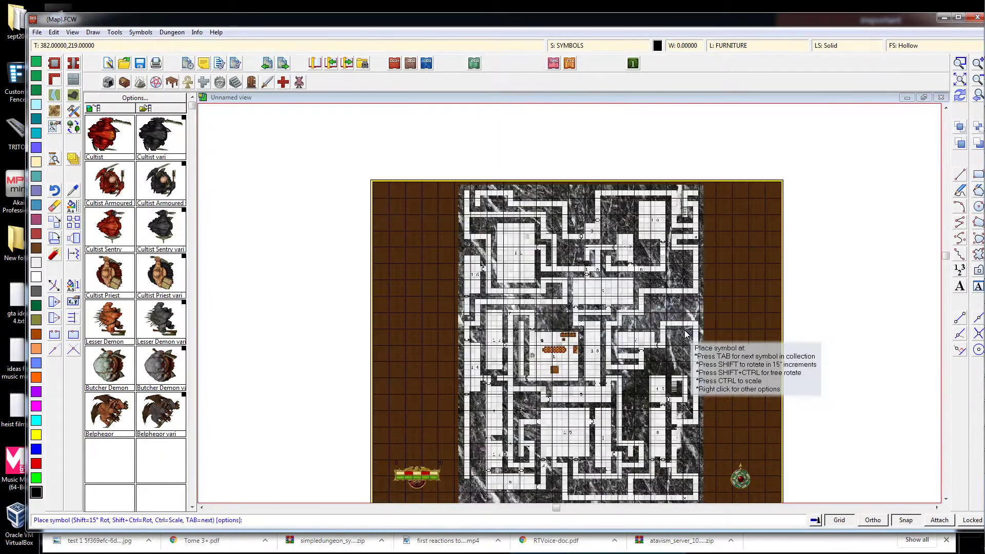
pyautogui.scroll(1, 686, 339)
pyautogui.scroll(-2, 684, 341)
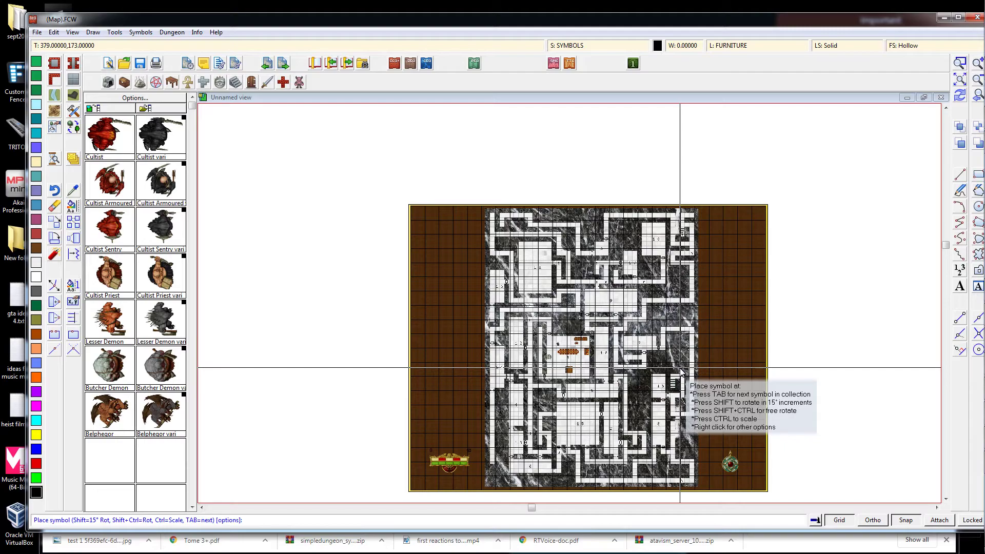
pyautogui.scroll(2, 699, 374)
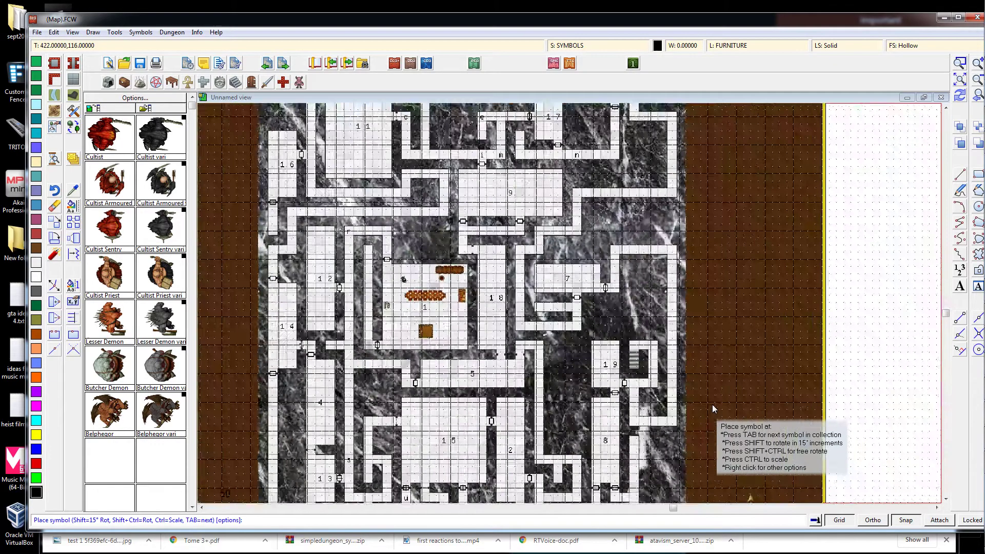
pyautogui.scroll(-2, 699, 405)
pyautogui.scroll(1, 700, 370)
pyautogui.scroll(2, 615, 338)
pyautogui.scroll(-2, 641, 303)
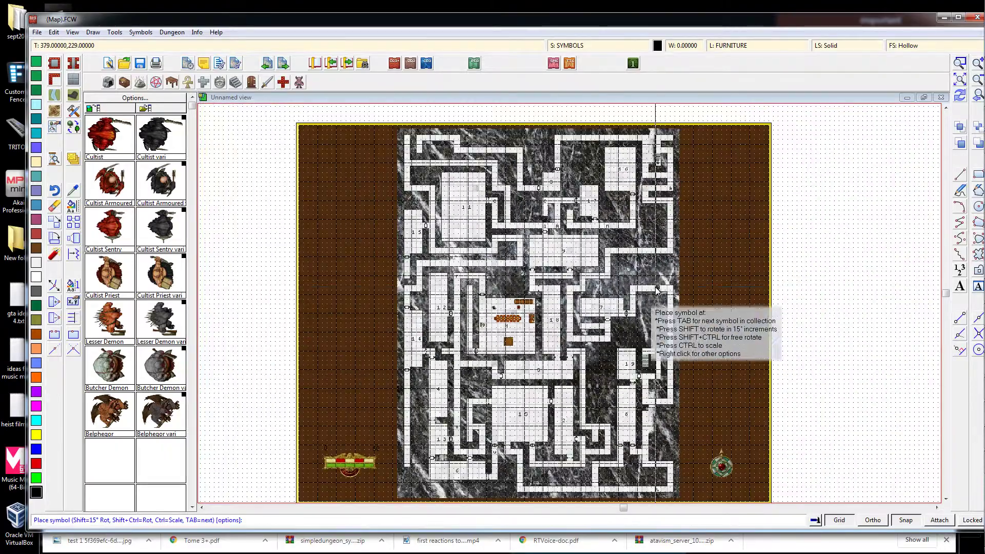
pyautogui.scroll(-1, 577, 303)
pyautogui.scroll(4, 576, 303)
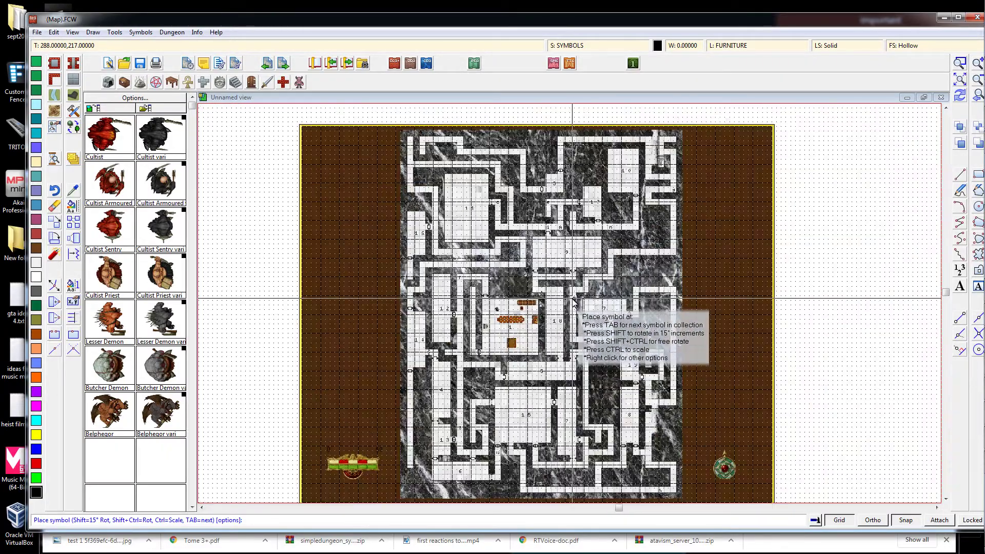
pyautogui.scroll(1, 575, 303)
pyautogui.scroll(-4, 569, 298)
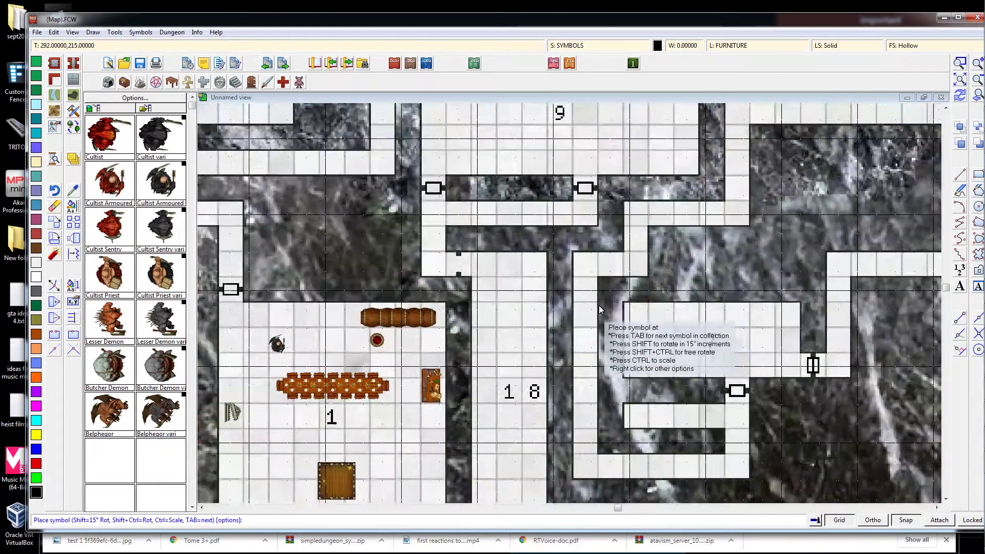
pyautogui.scroll(-2, 562, 288)
pyautogui.scroll(5, 562, 287)
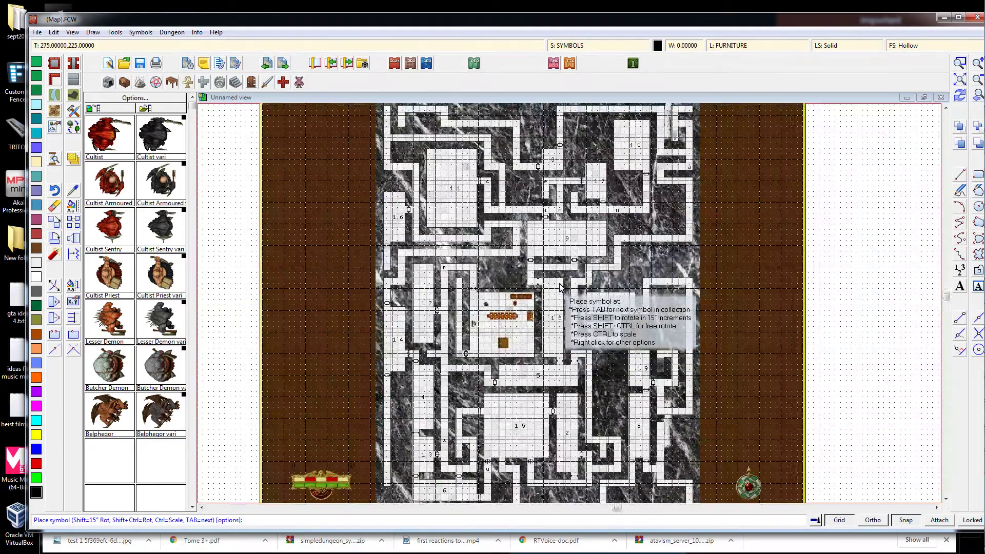
pyautogui.scroll(-3, 560, 287)
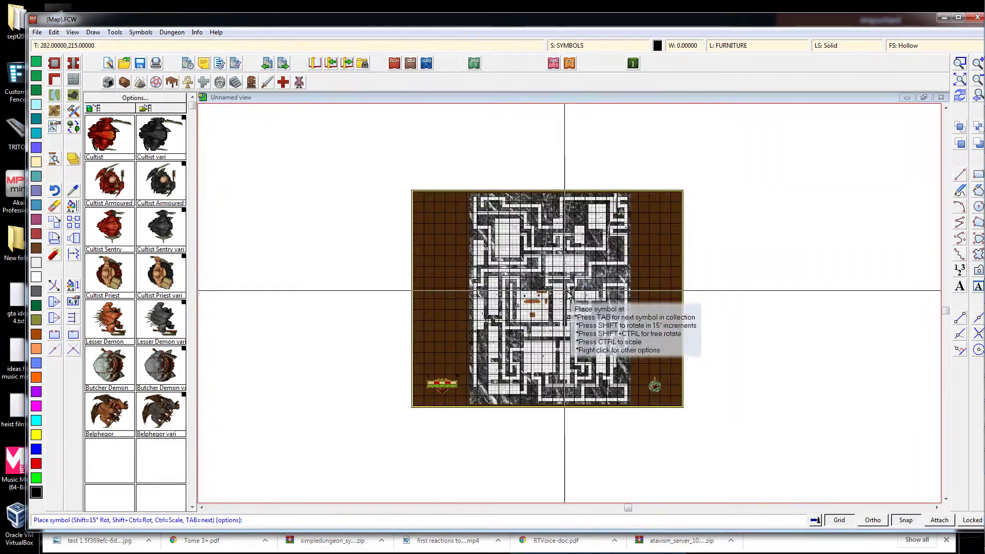
pyautogui.scroll(3, 589, 296)
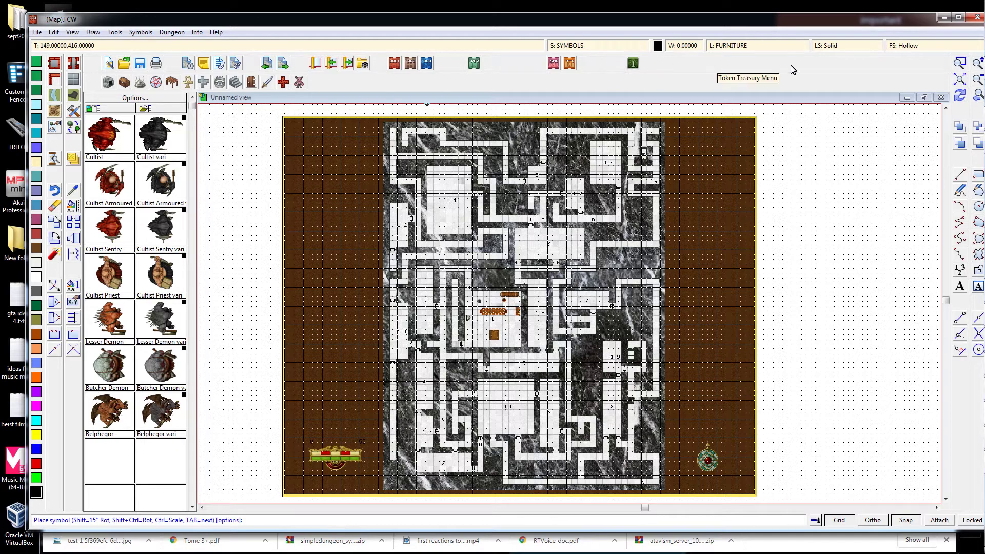
pyautogui.scroll(-2, 585, 236)
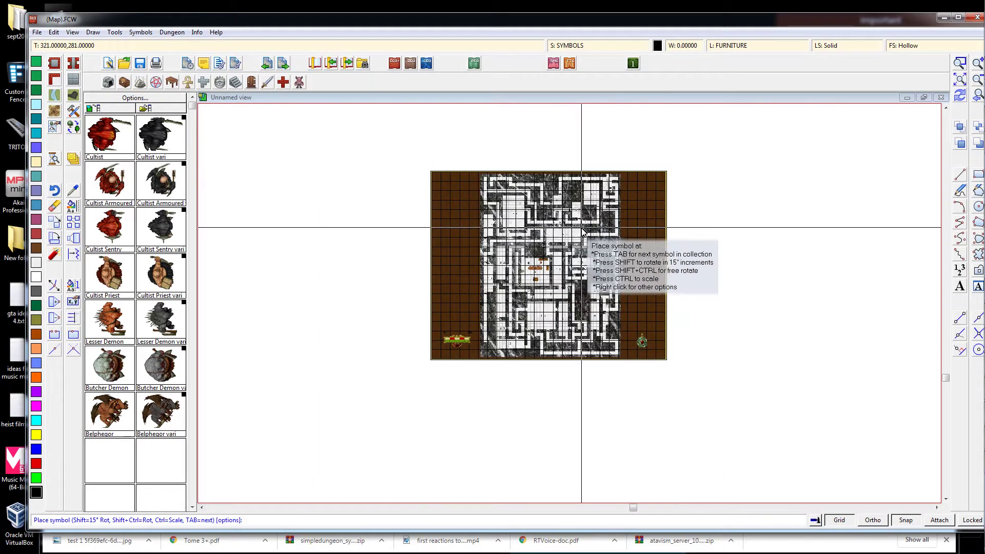
pyautogui.scroll(3, 582, 232)
pyautogui.scroll(-3, 583, 232)
pyautogui.scroll(3, 436, 225)
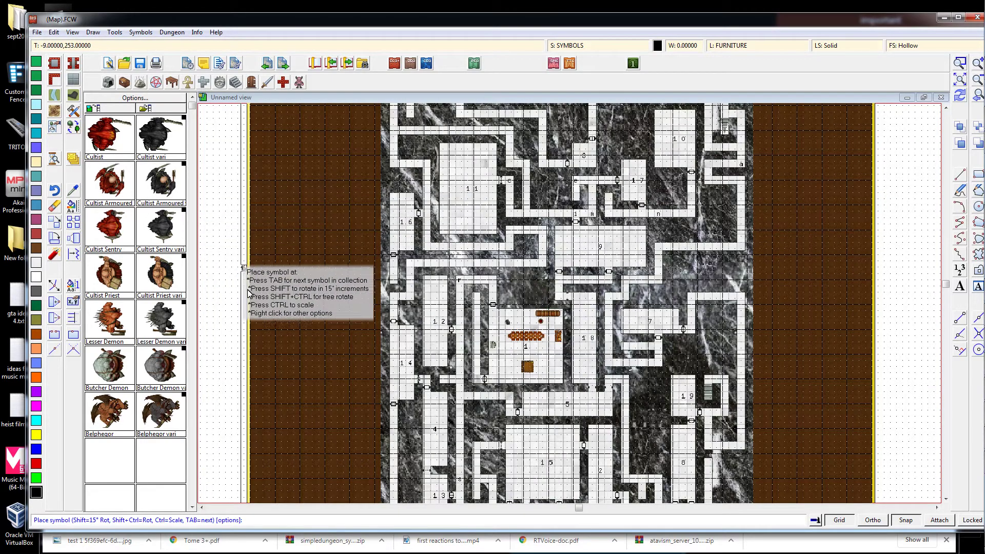
# Inspect the cultist and furnishings in room 1, and compare their scale with room 9 and the full dungeon.
pyautogui.scroll(2, 496, 258)
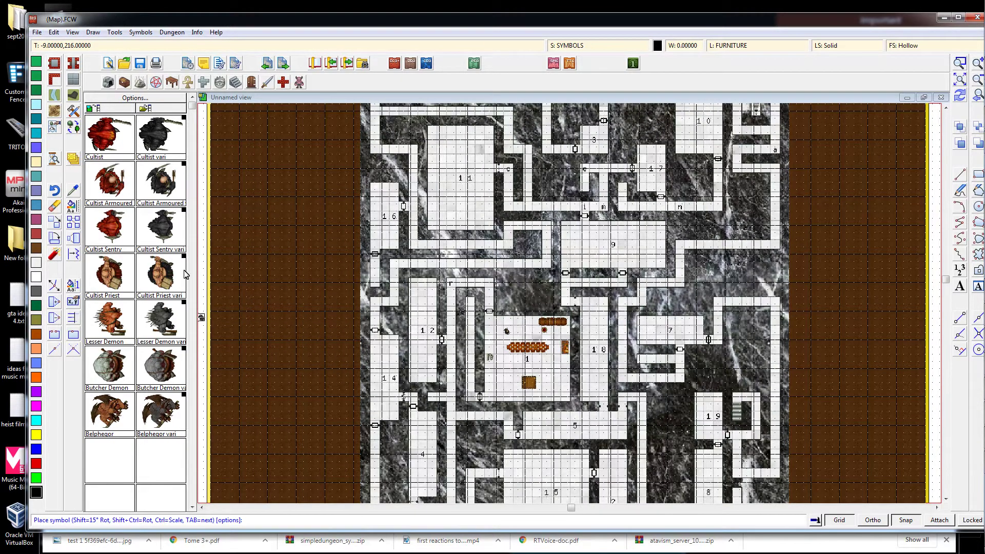
pyautogui.scroll(5, 536, 328)
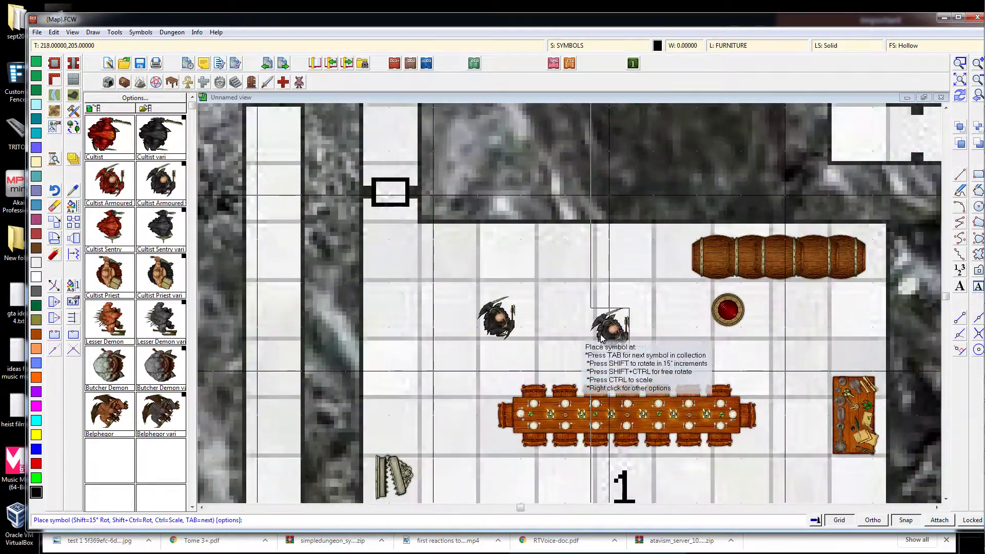
pyautogui.scroll(2, 719, 314)
pyautogui.scroll(-4, 719, 325)
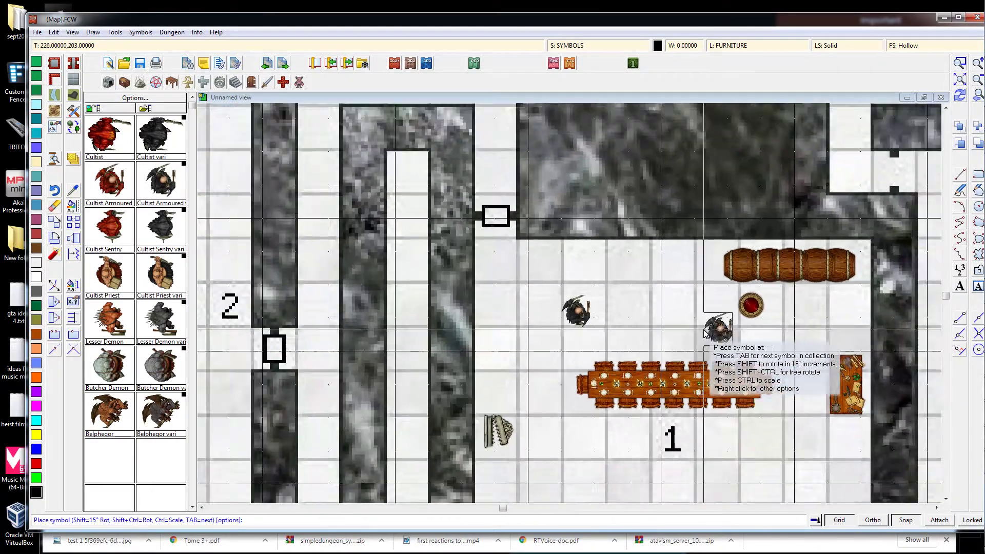
pyautogui.scroll(-8, 706, 331)
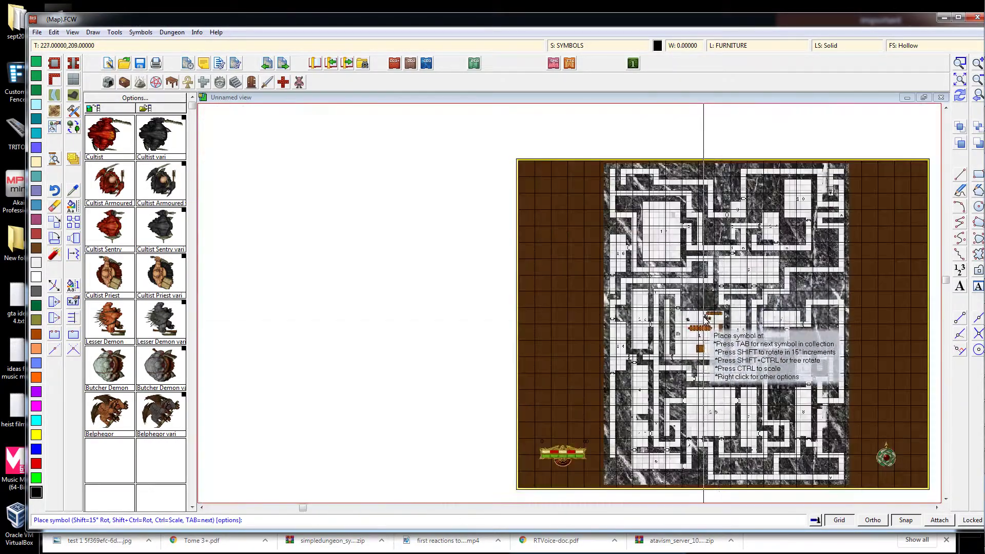
pyautogui.scroll(6, 705, 319)
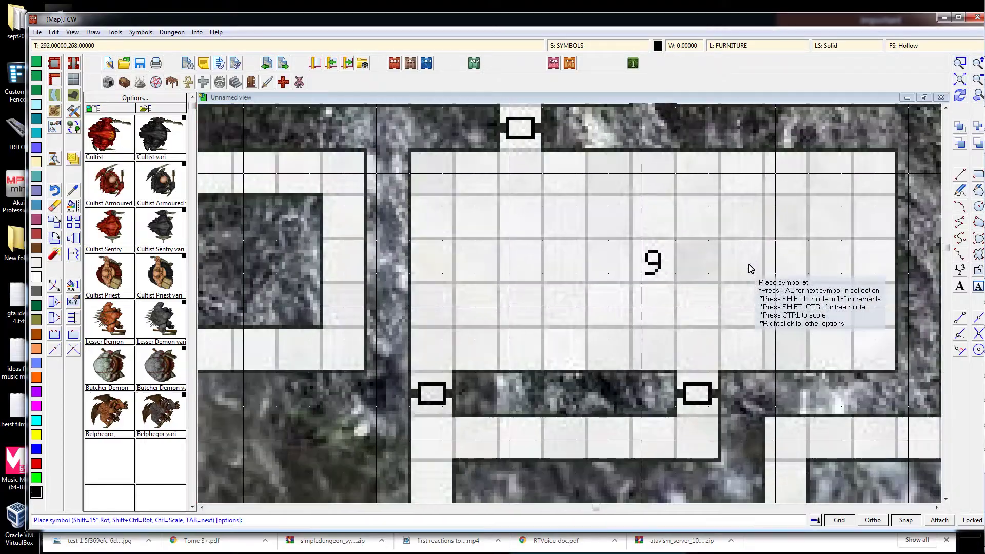
pyautogui.scroll(-8, 654, 265)
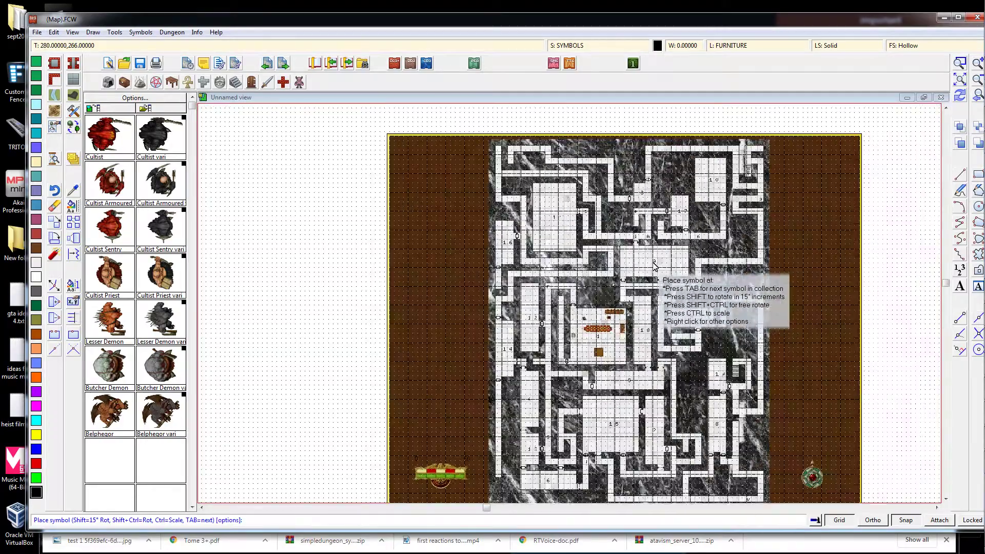
# Survey the rooms around 9 and 11, and examine room 1's dining table and workbench against the cultist symbol's size.
pyautogui.scroll(2, 654, 265)
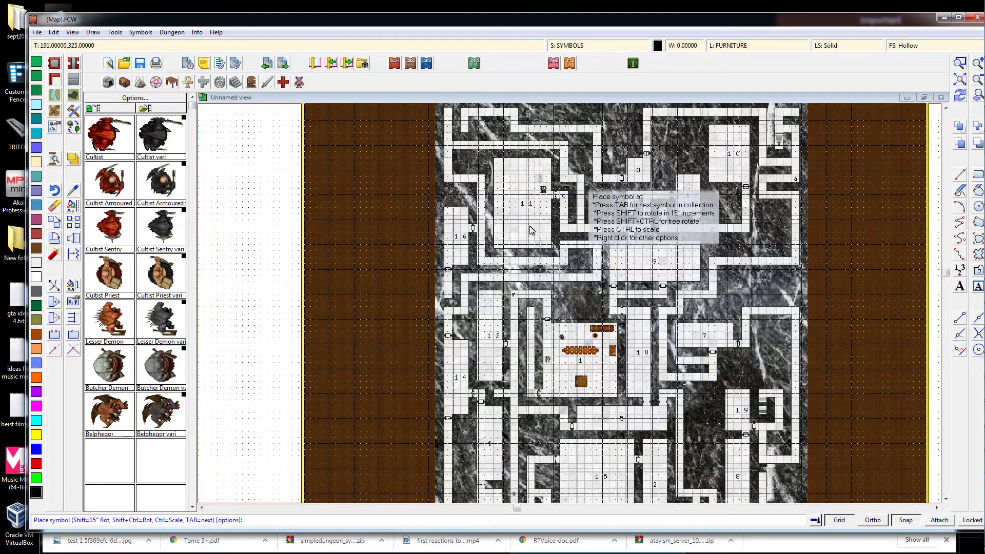
pyautogui.scroll(-1, 666, 309)
pyautogui.scroll(1, 663, 285)
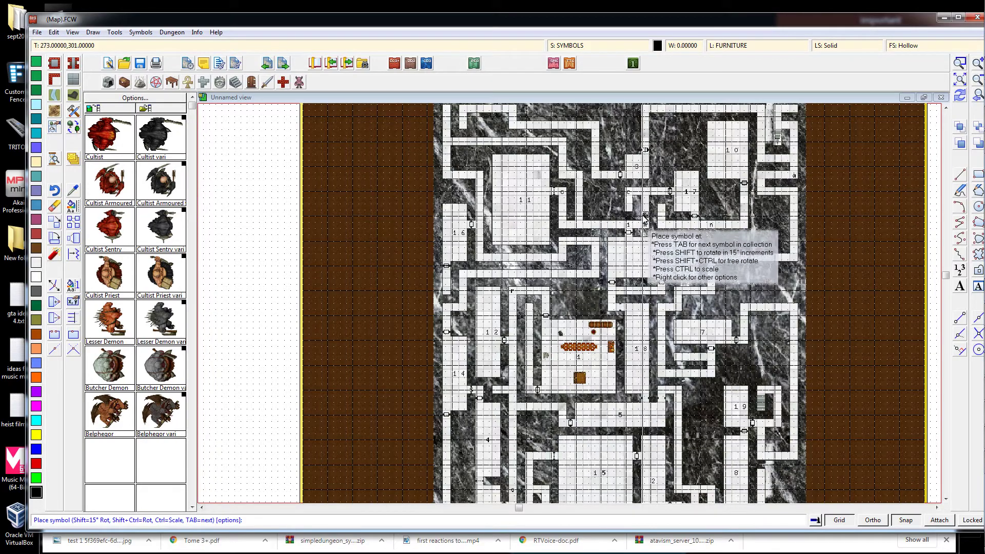
pyautogui.scroll(1, 646, 218)
pyautogui.scroll(1, 498, 221)
pyautogui.scroll(-2, 584, 247)
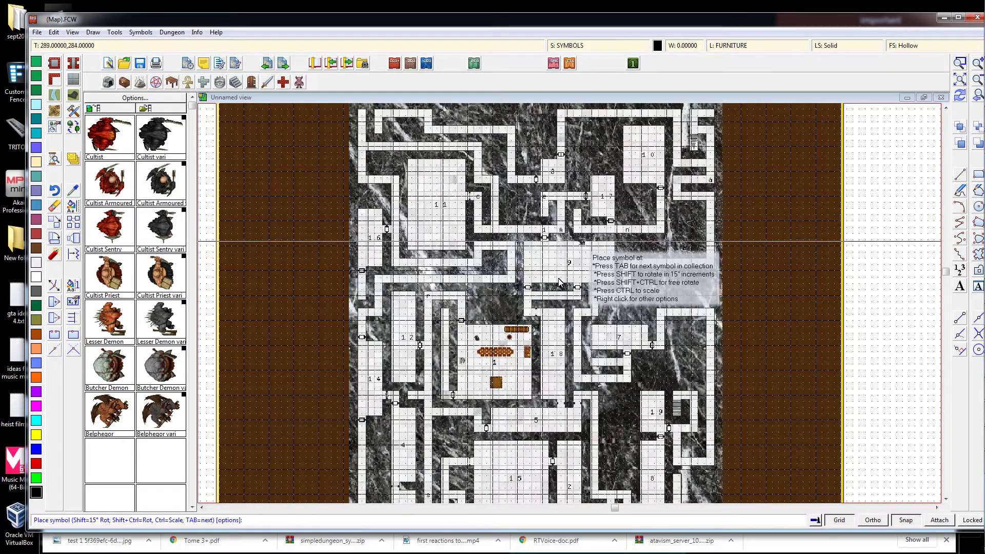
pyautogui.scroll(5, 505, 359)
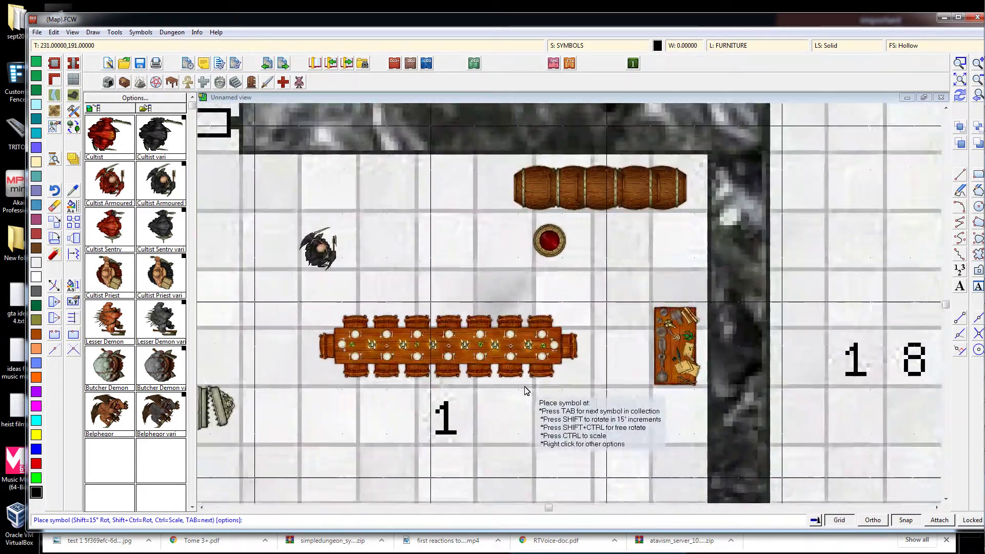
pyautogui.scroll(3, 525, 391)
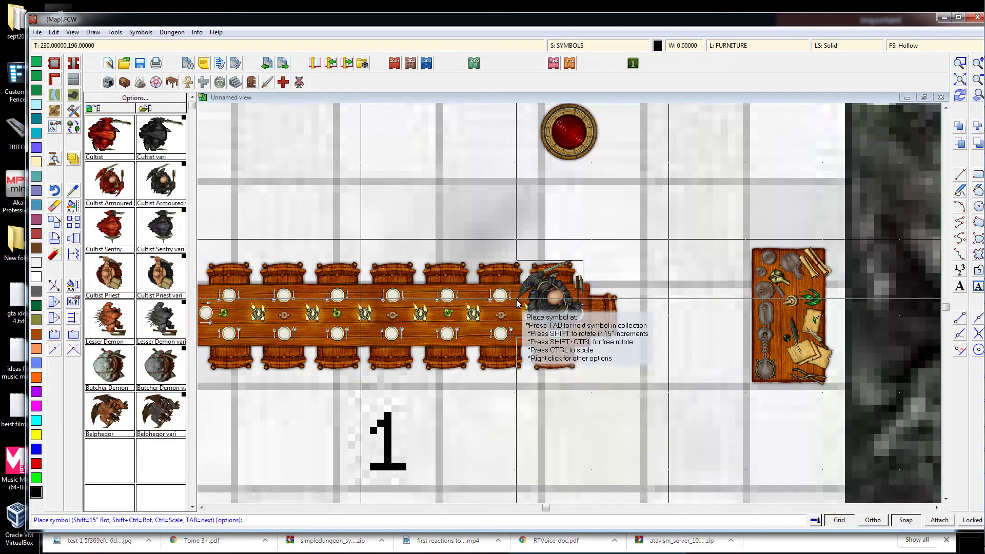
pyautogui.scroll(-2, 762, 327)
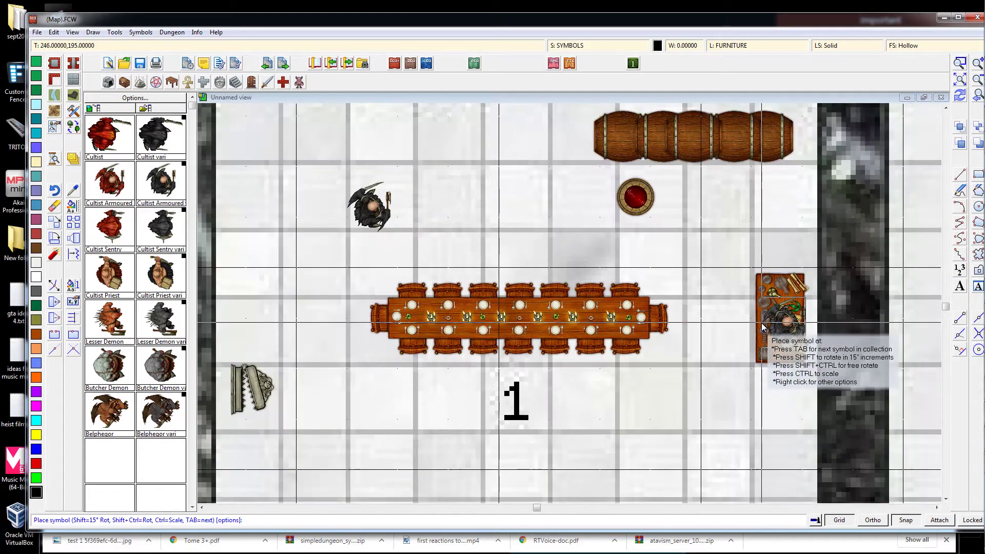
# Draw two nested dark brown box outlines just inside the walls of room 1 on the FLOORS sheet.
pyautogui.scroll(-4, 762, 327)
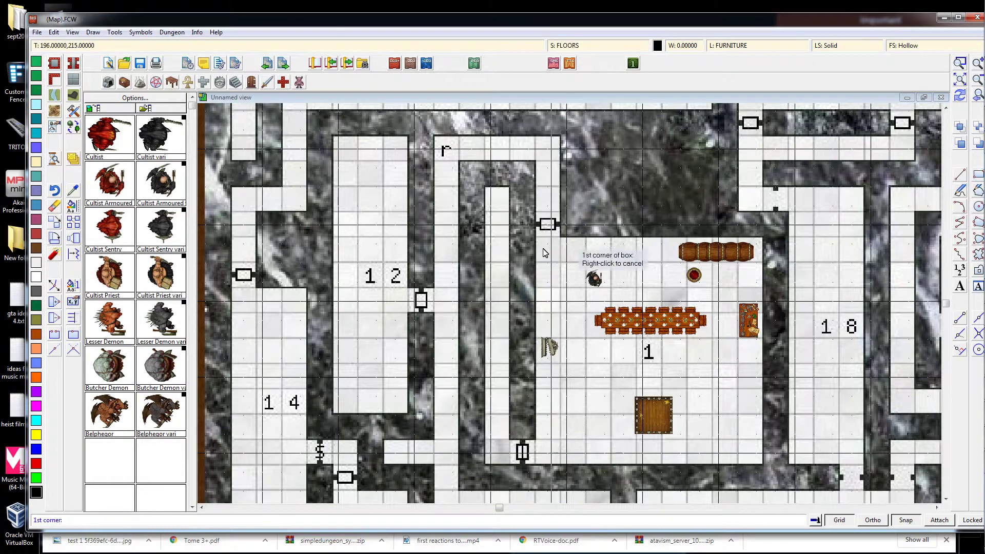
pyautogui.click(35, 248)
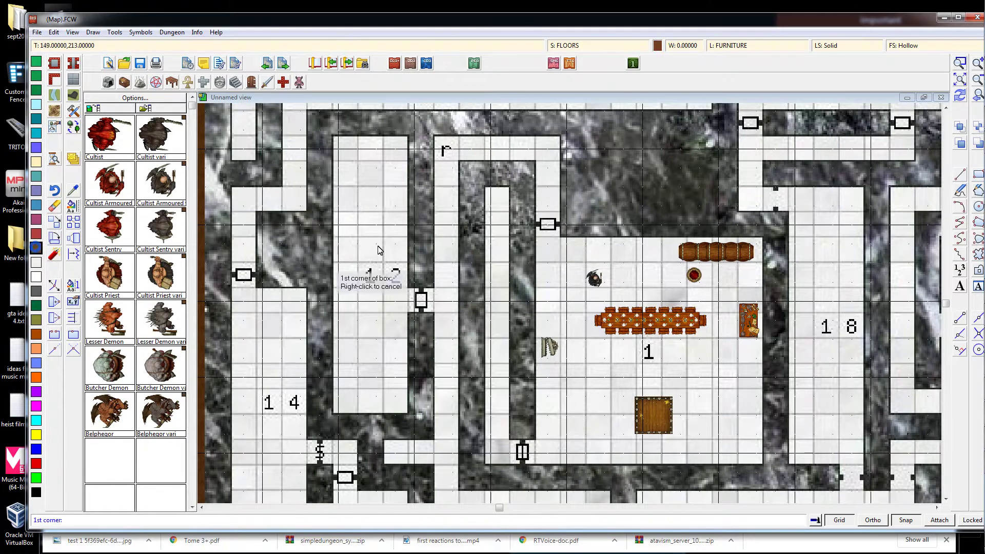
pyautogui.click(537, 236)
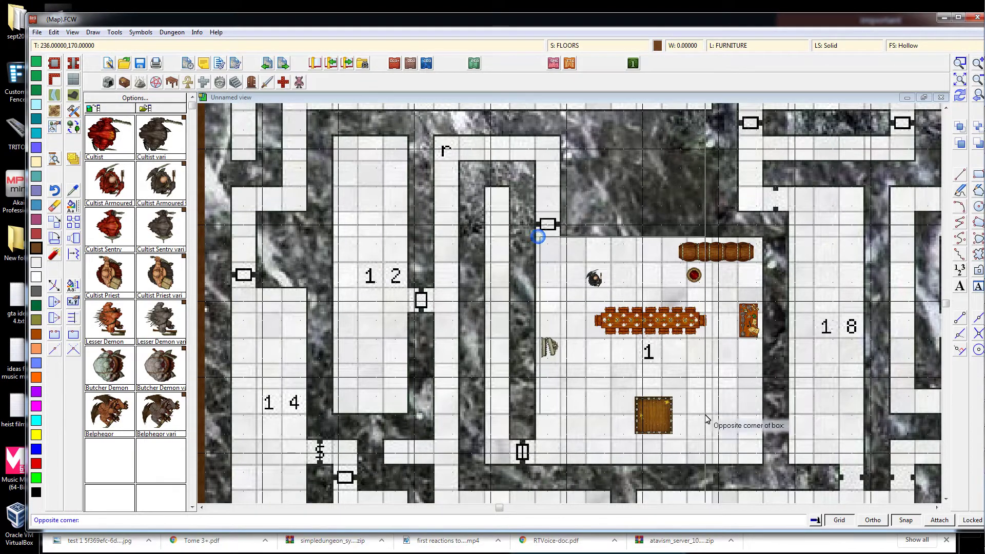
pyautogui.click(761, 461)
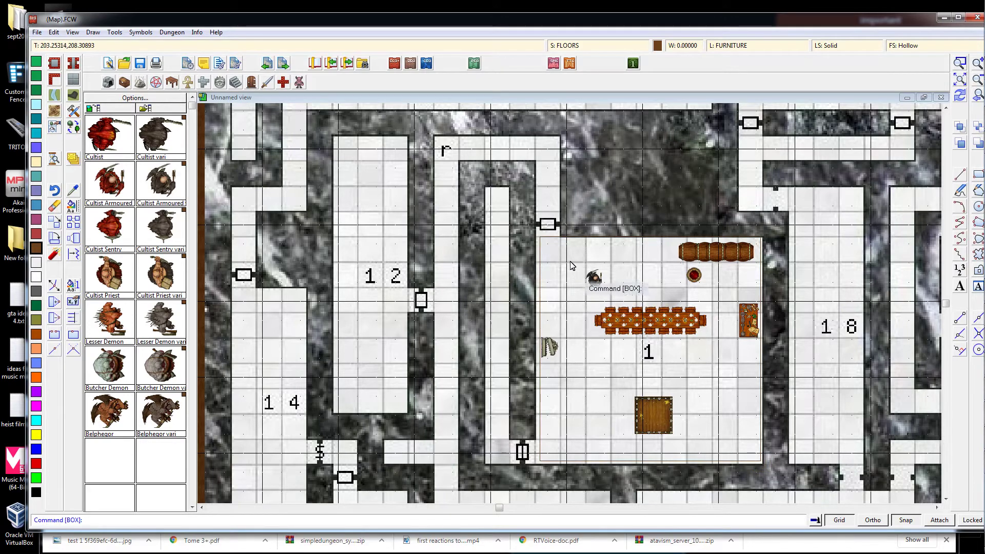
pyautogui.click(539, 238)
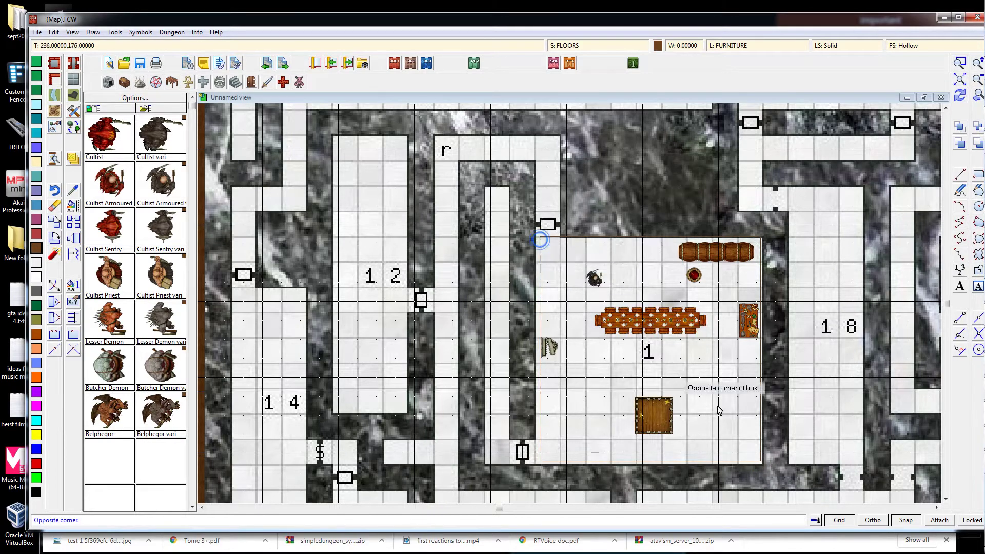
pyautogui.click(759, 460)
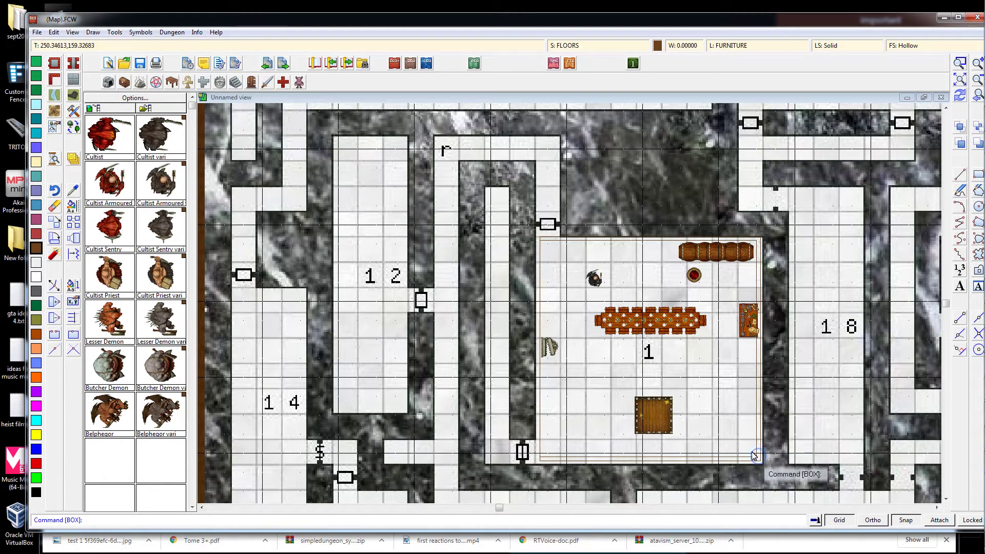
# Examine the double brown outline around room 1 close up and against the neighbouring rooms and corridors.
pyautogui.scroll(1, 711, 345)
pyautogui.scroll(-2, 708, 345)
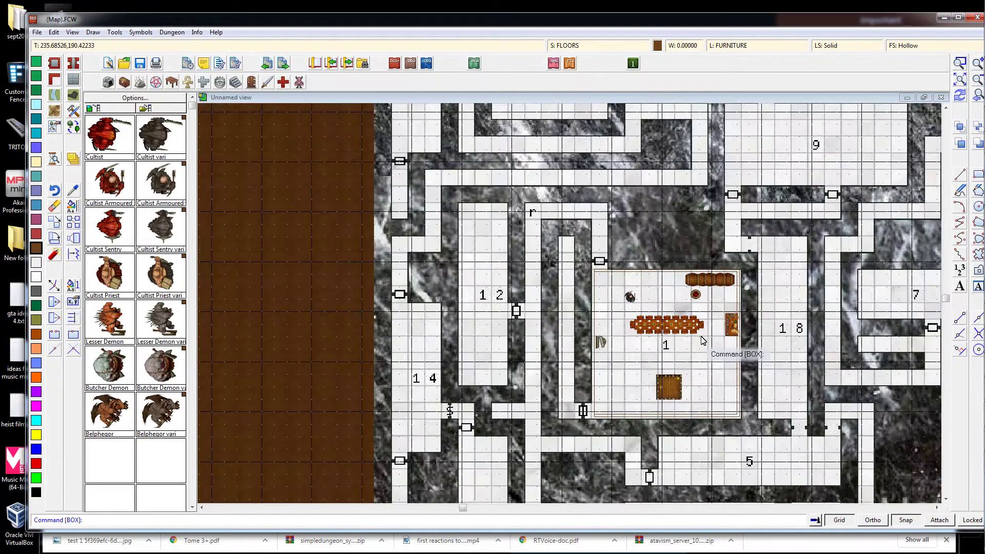
pyautogui.scroll(-1, 702, 340)
pyautogui.scroll(2, 700, 339)
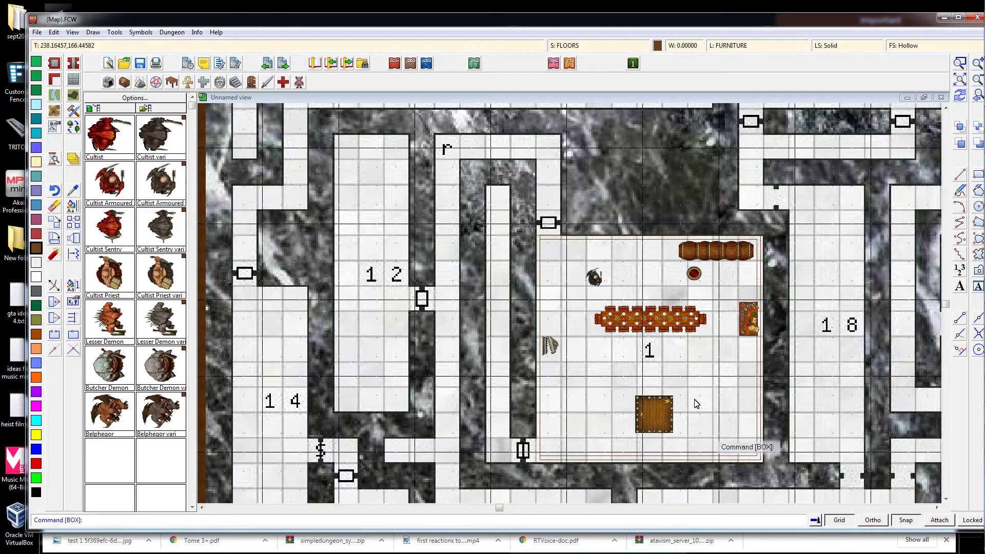
pyautogui.scroll(-1, 706, 349)
pyautogui.scroll(1, 706, 348)
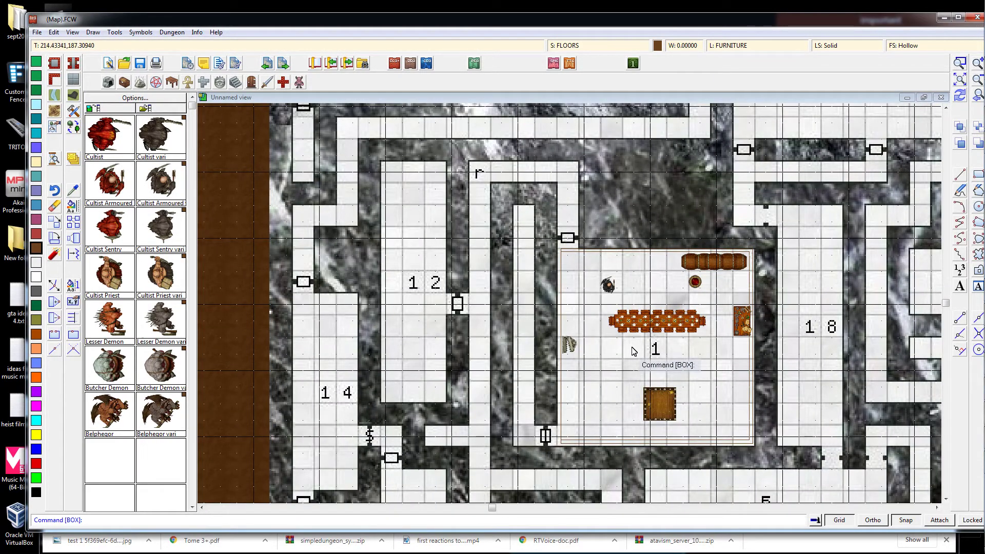
pyautogui.scroll(-1, 633, 350)
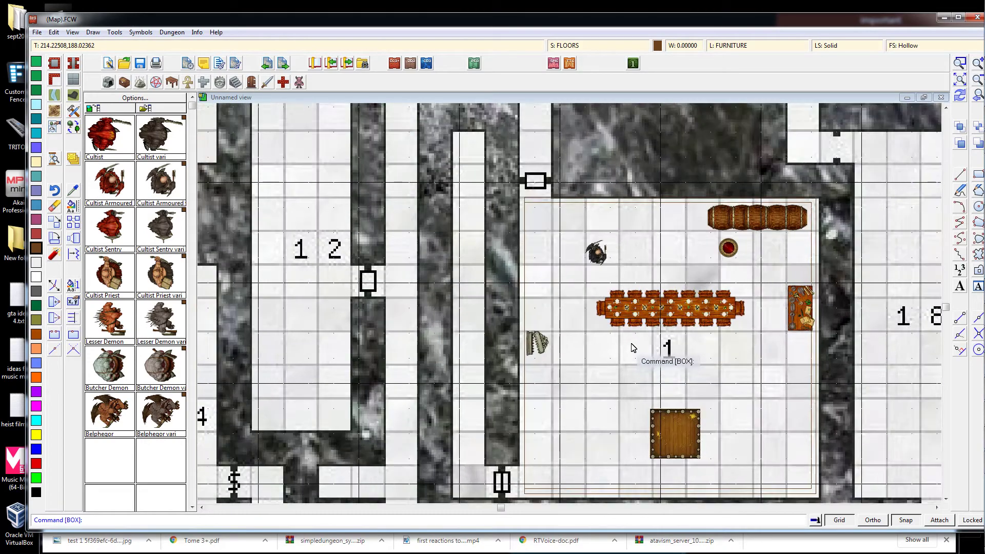